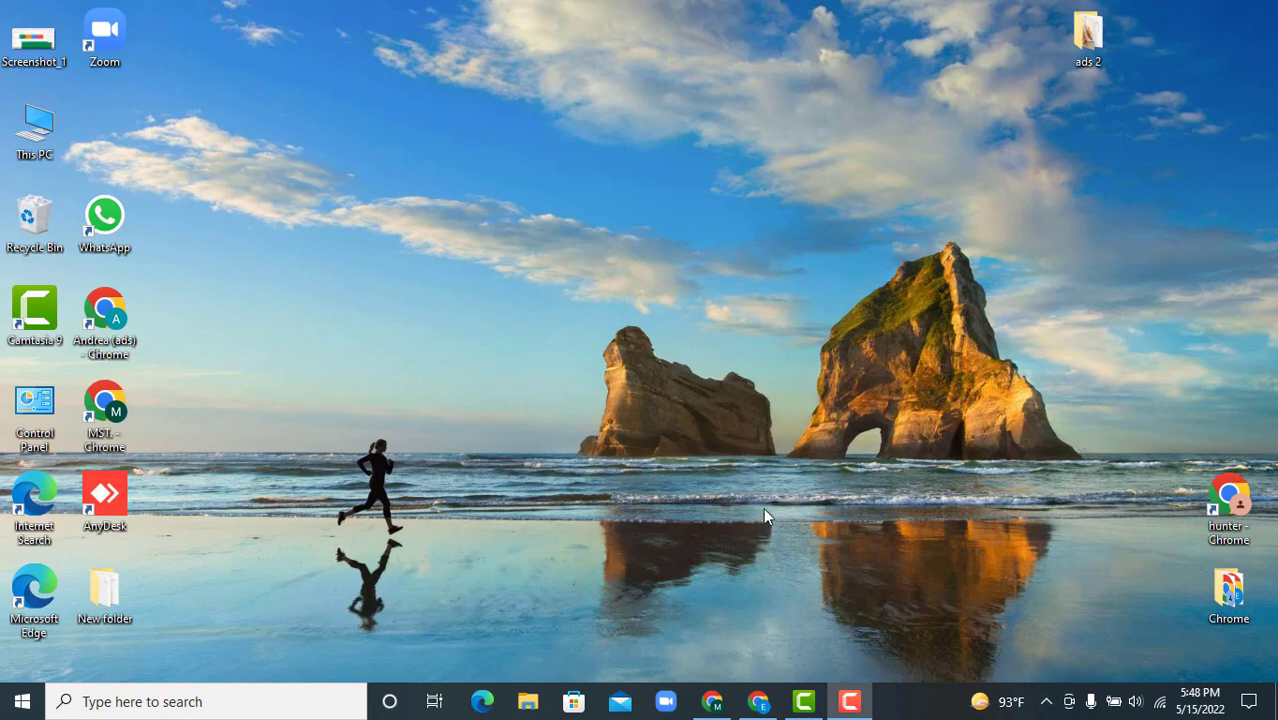
# Switch to Chrome, look at the luxury fashion reference site and the trend-shop24 storefront, and return to the Shopify admin.
pyautogui.click(758, 701)
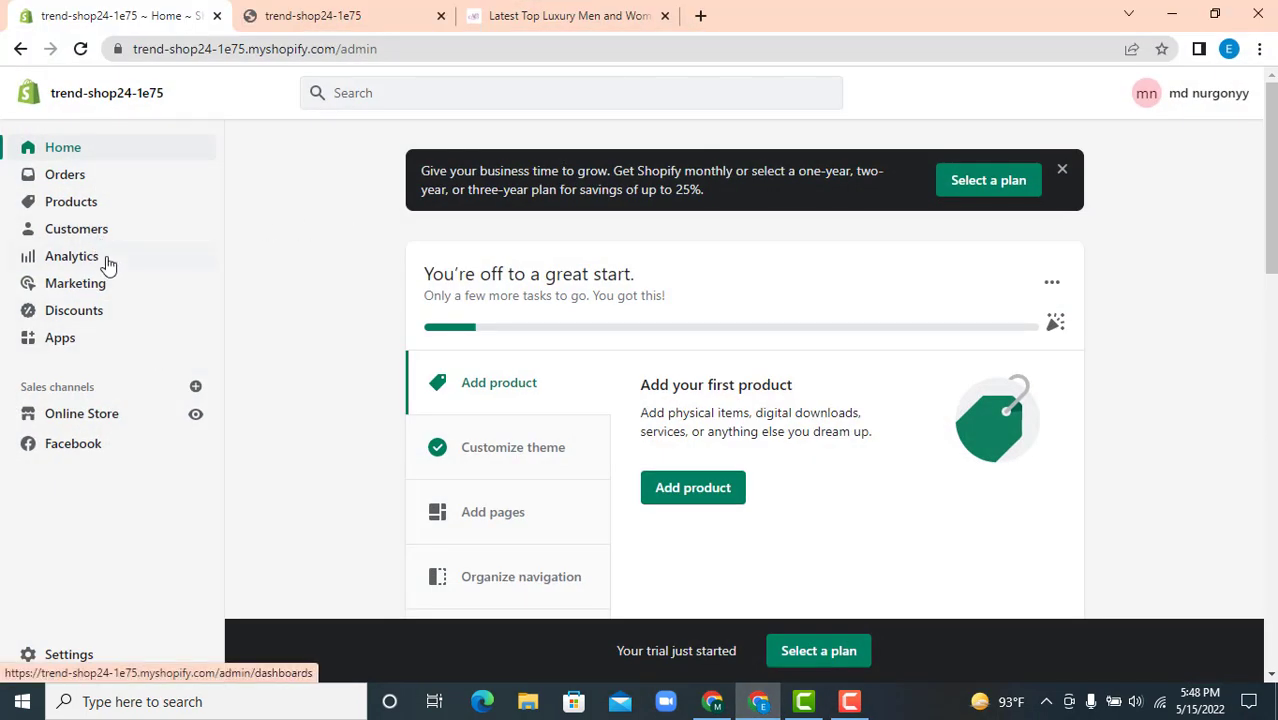
pyautogui.click(497, 12)
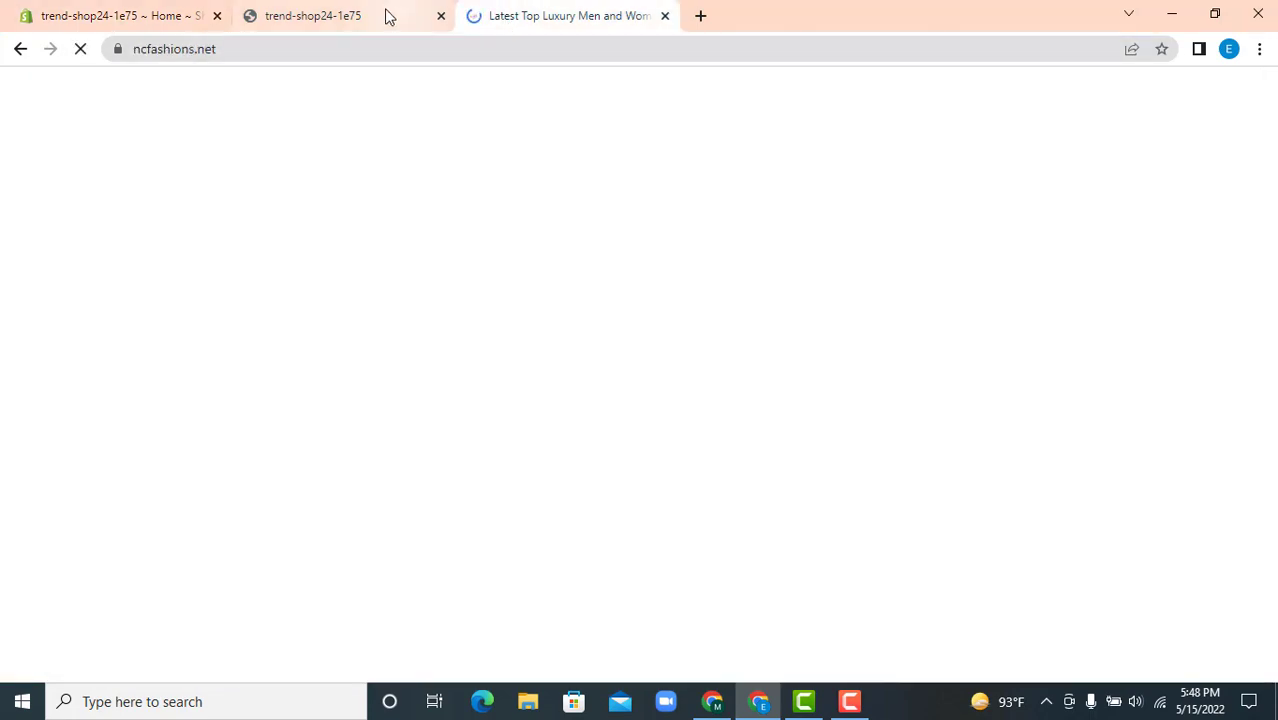
pyautogui.click(375, 14)
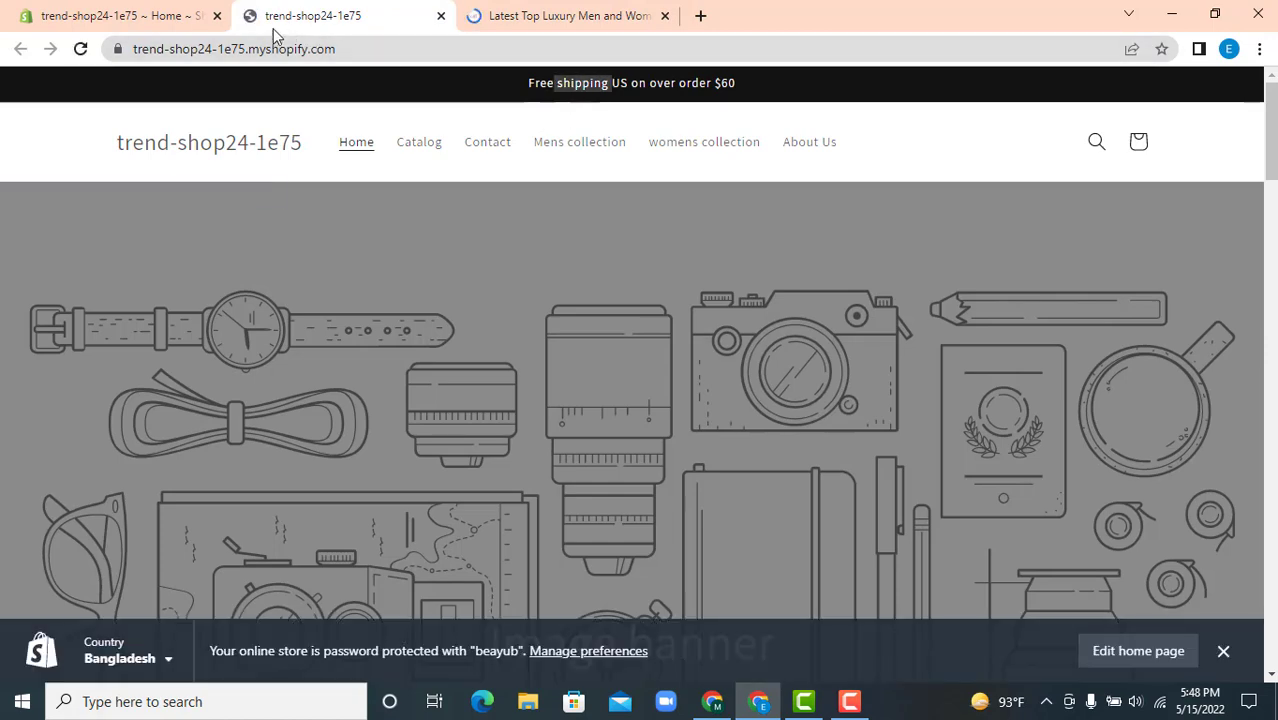
pyautogui.click(140, 10)
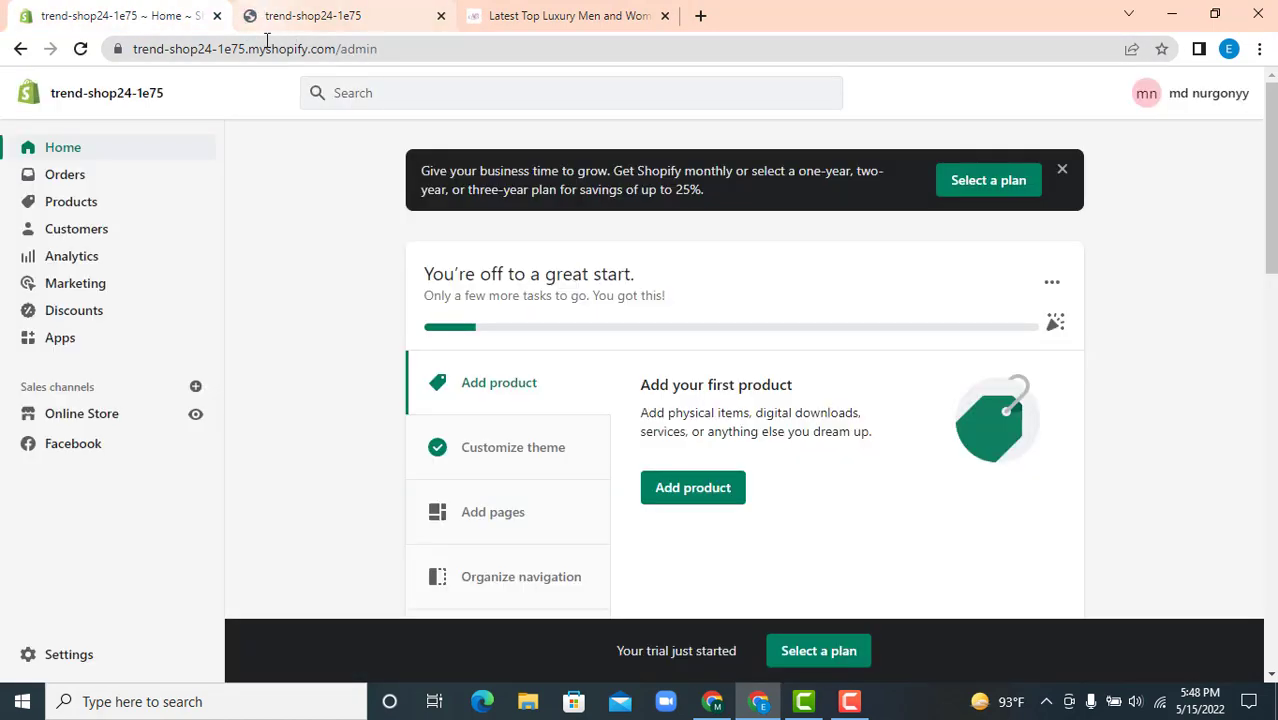
# Open the Home page collection from the store's product collections.
pyautogui.click(89, 212)
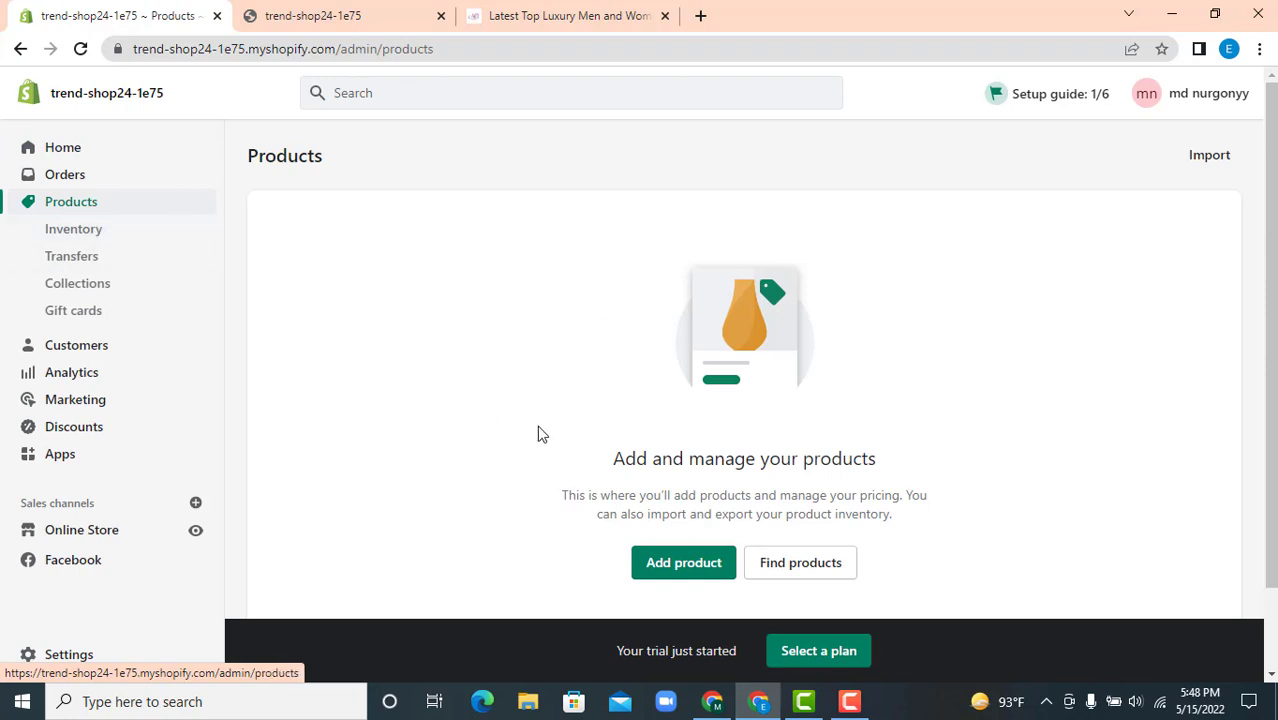
pyautogui.scroll(-1, 770, 357)
pyautogui.scroll(1, 705, 308)
pyautogui.click(101, 291)
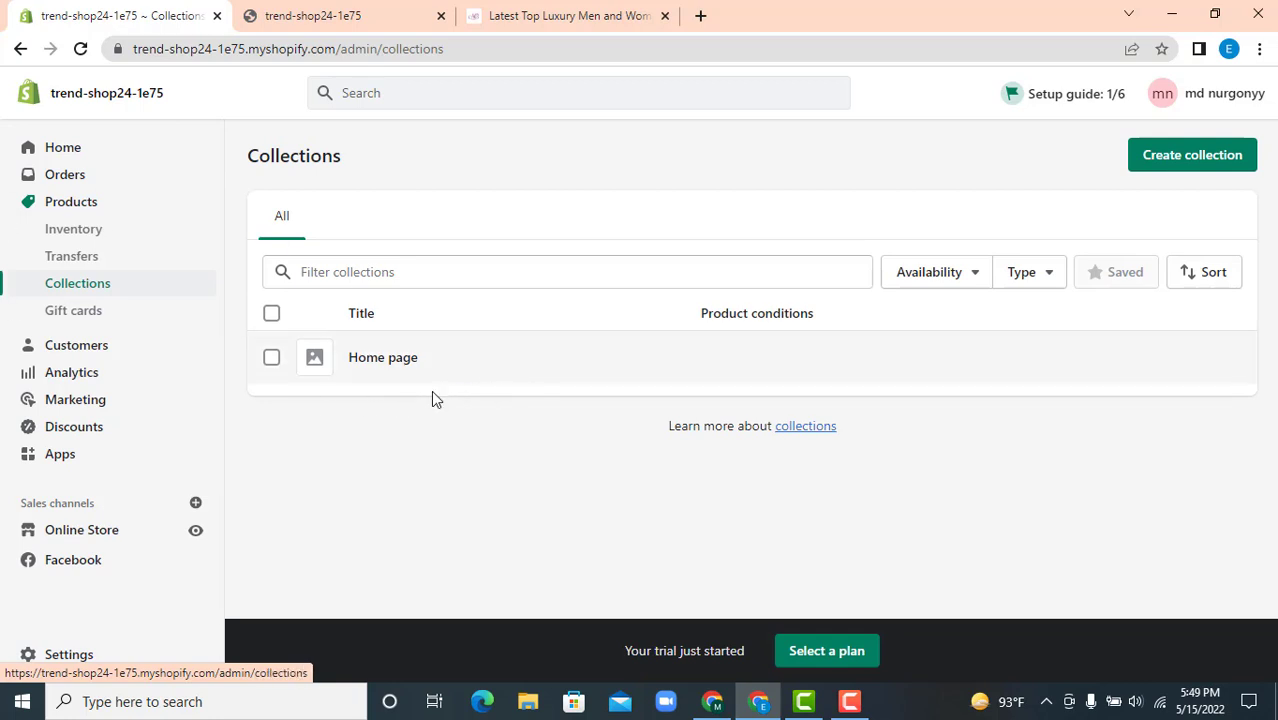
pyautogui.click(372, 362)
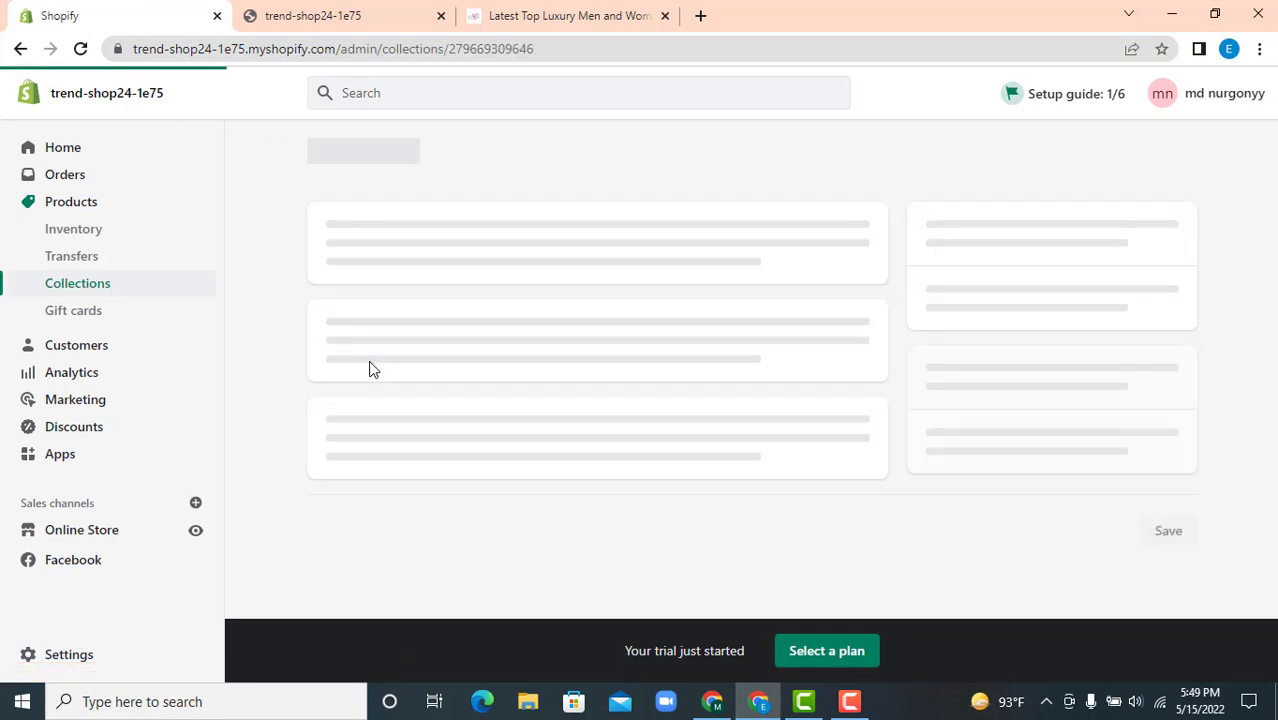
# Change the collection's title to Womens Collection.
pyautogui.click(407, 246)
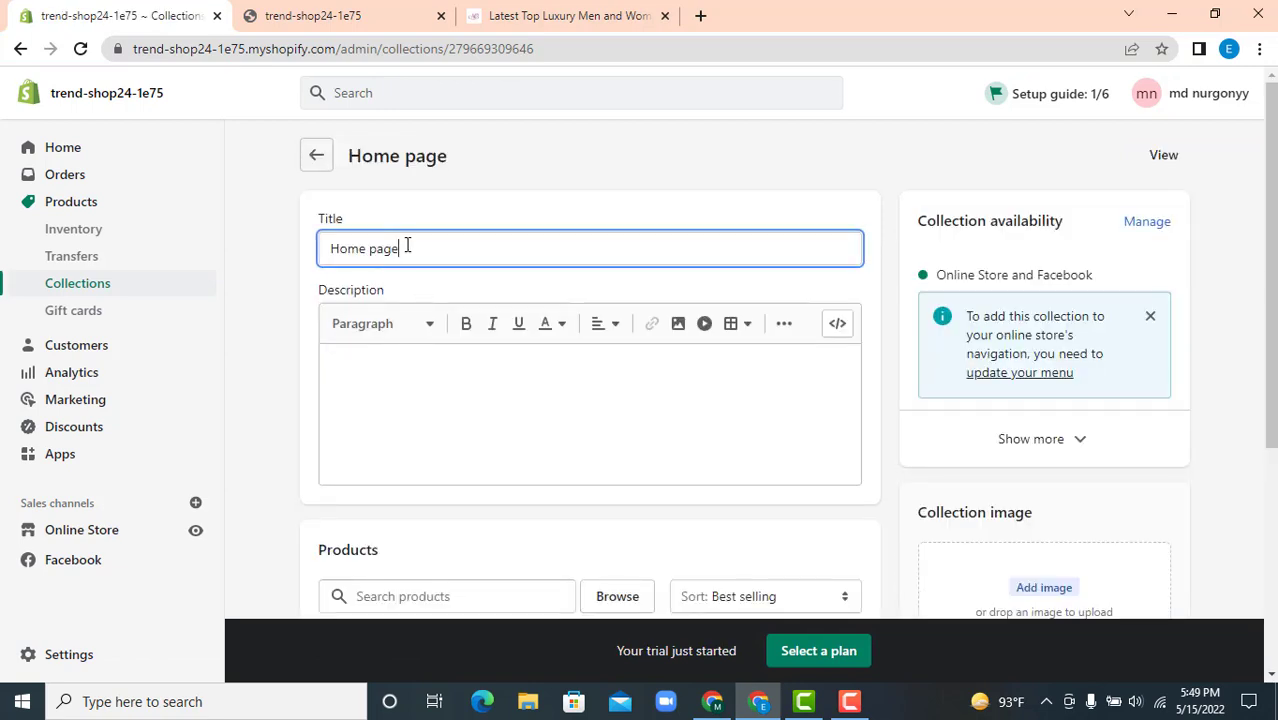
pyautogui.moveTo(436, 245); pyautogui.dragTo(319, 250)
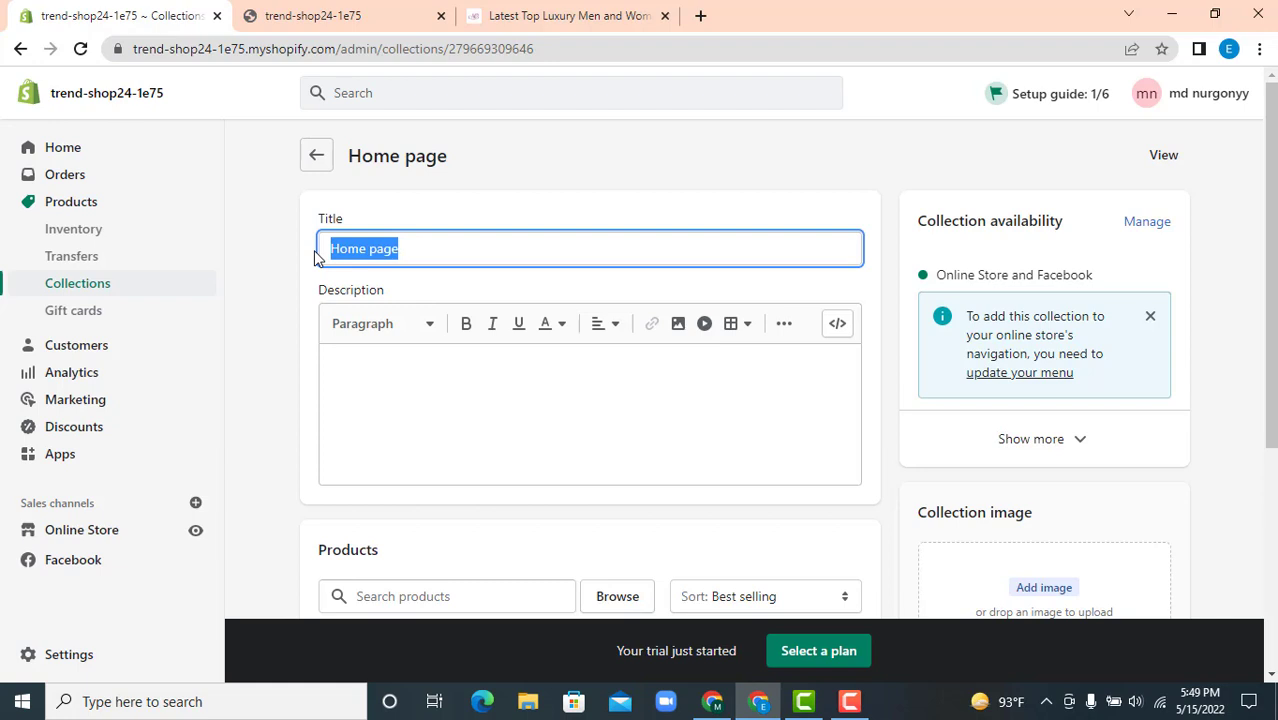
pyautogui.write('Wo')
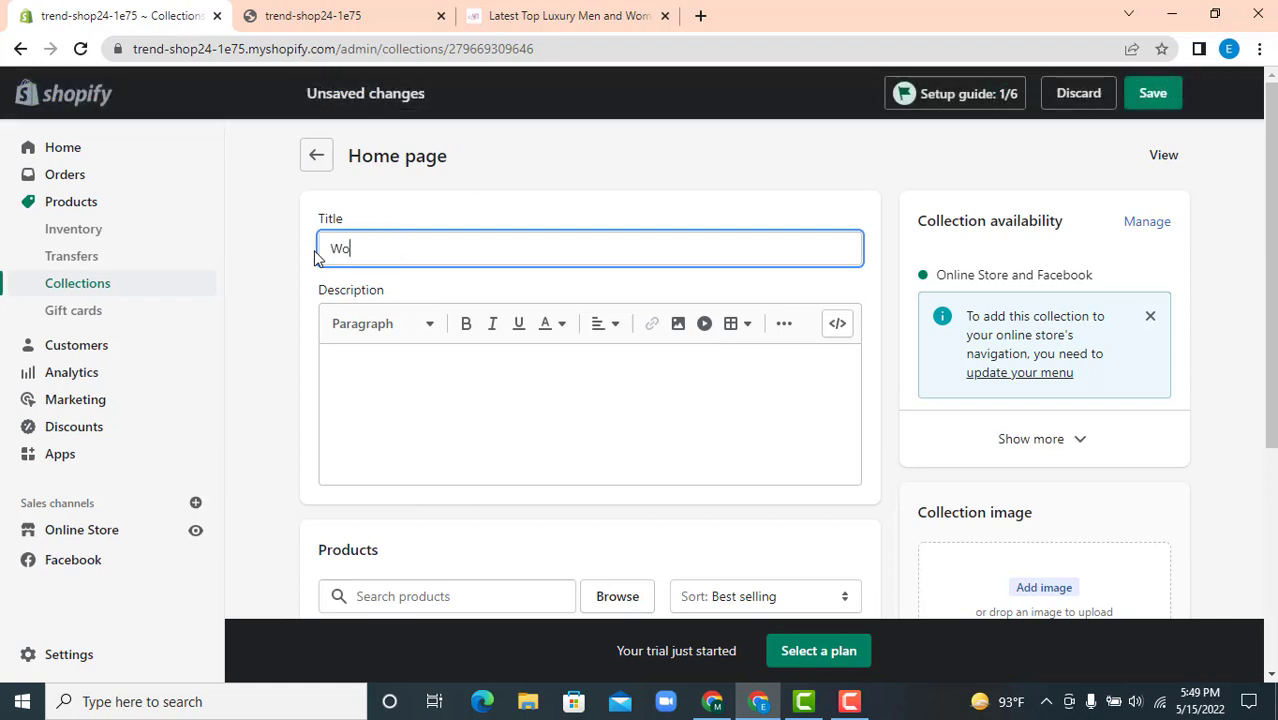
pyautogui.write('mens ')
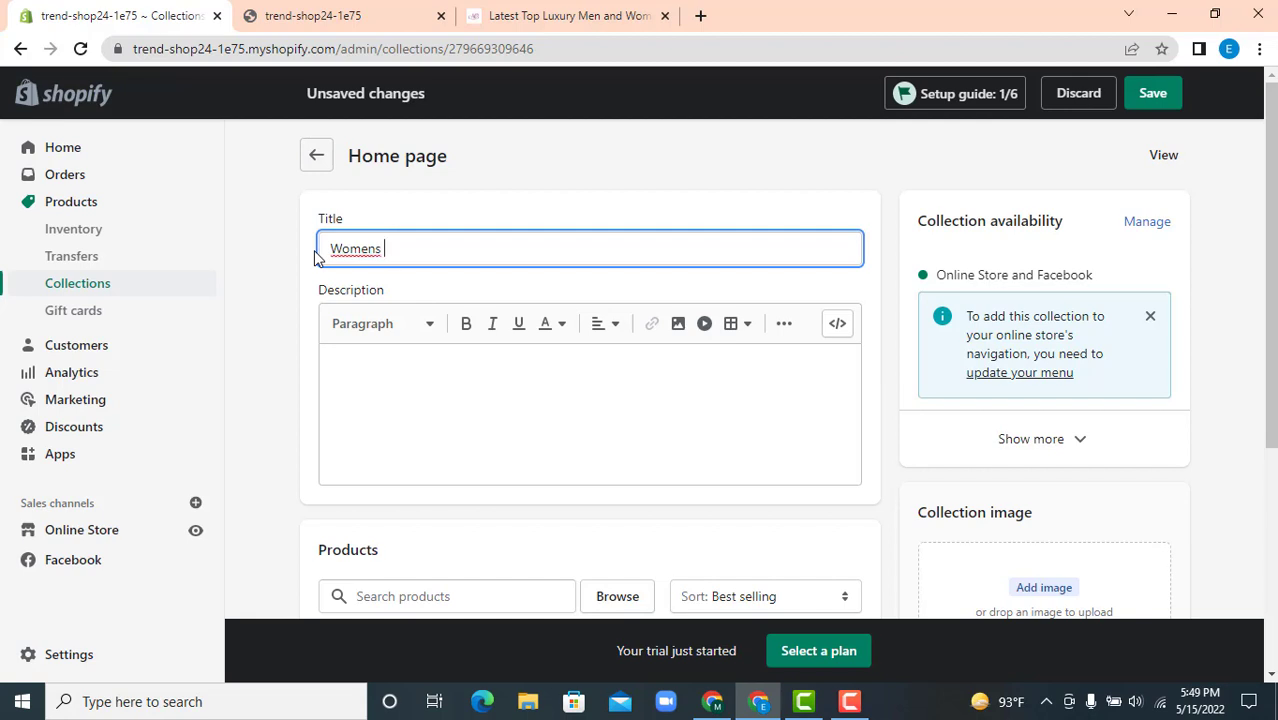
pyautogui.write('Collection')
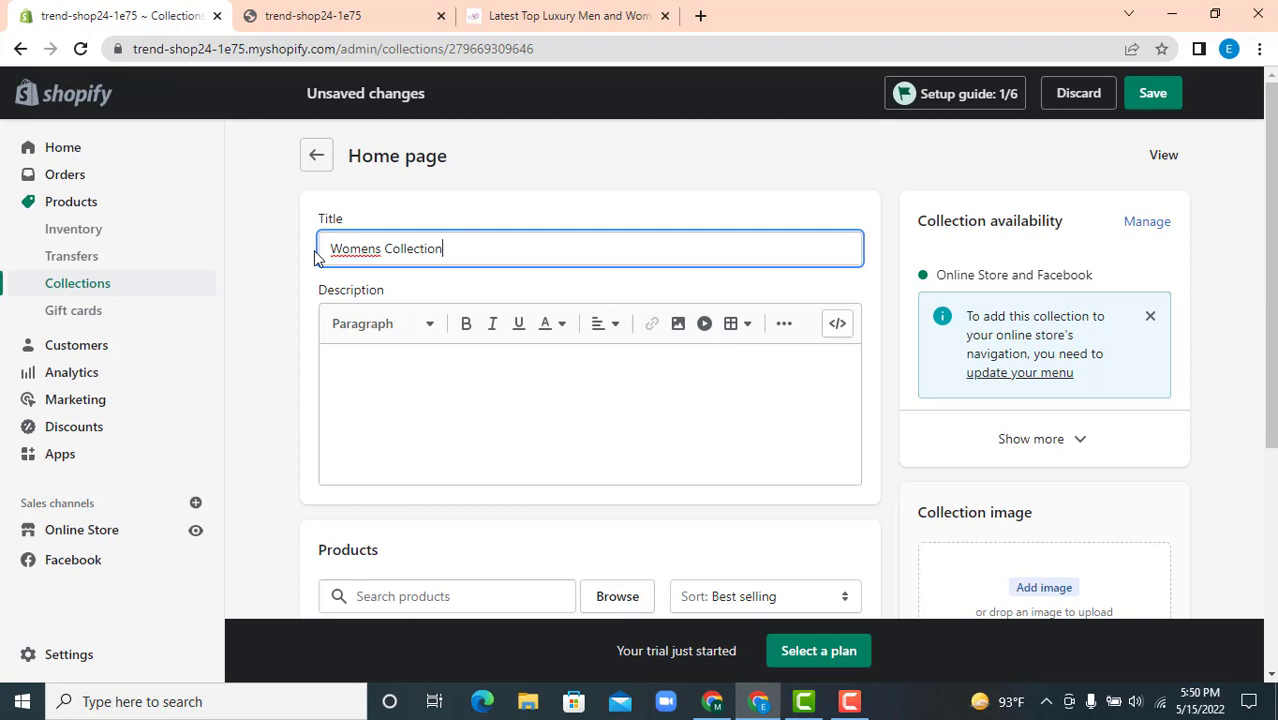
pyautogui.click(385, 377)
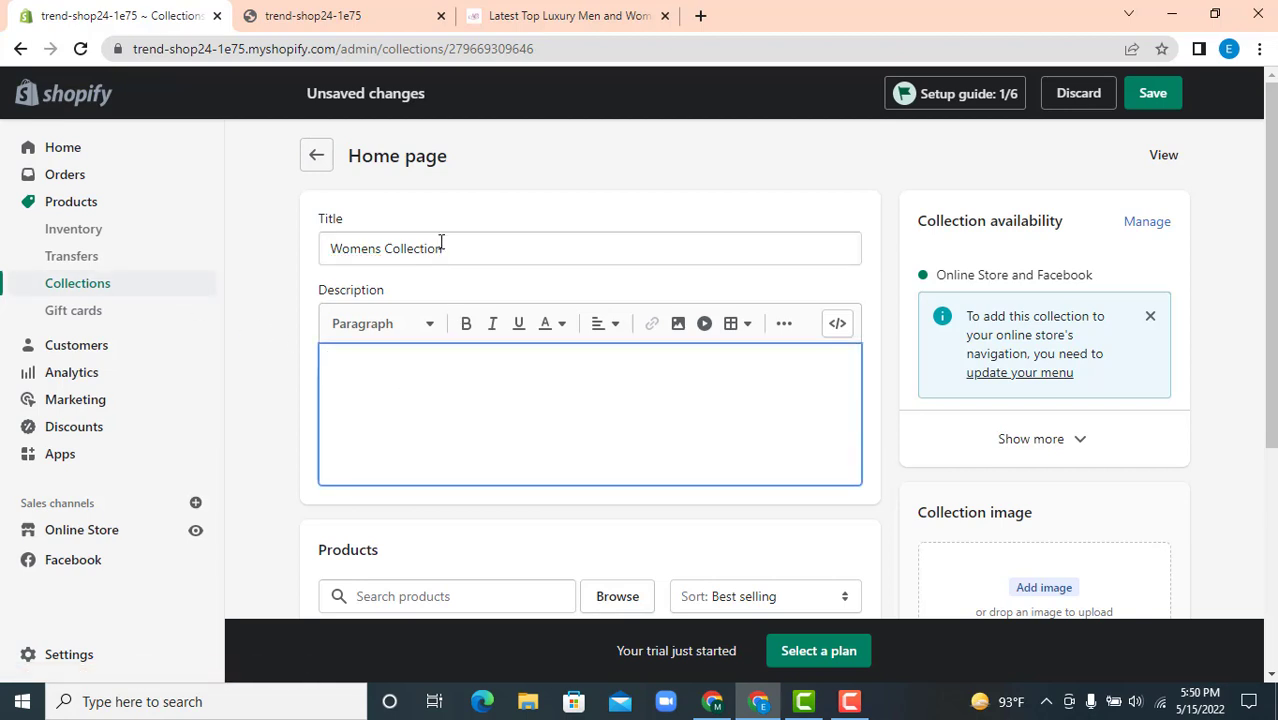
# Copy the collection title, keeping it in place, and search Google for Womens Collection in a new tab.
pyautogui.moveTo(456, 248); pyautogui.dragTo(332, 248)
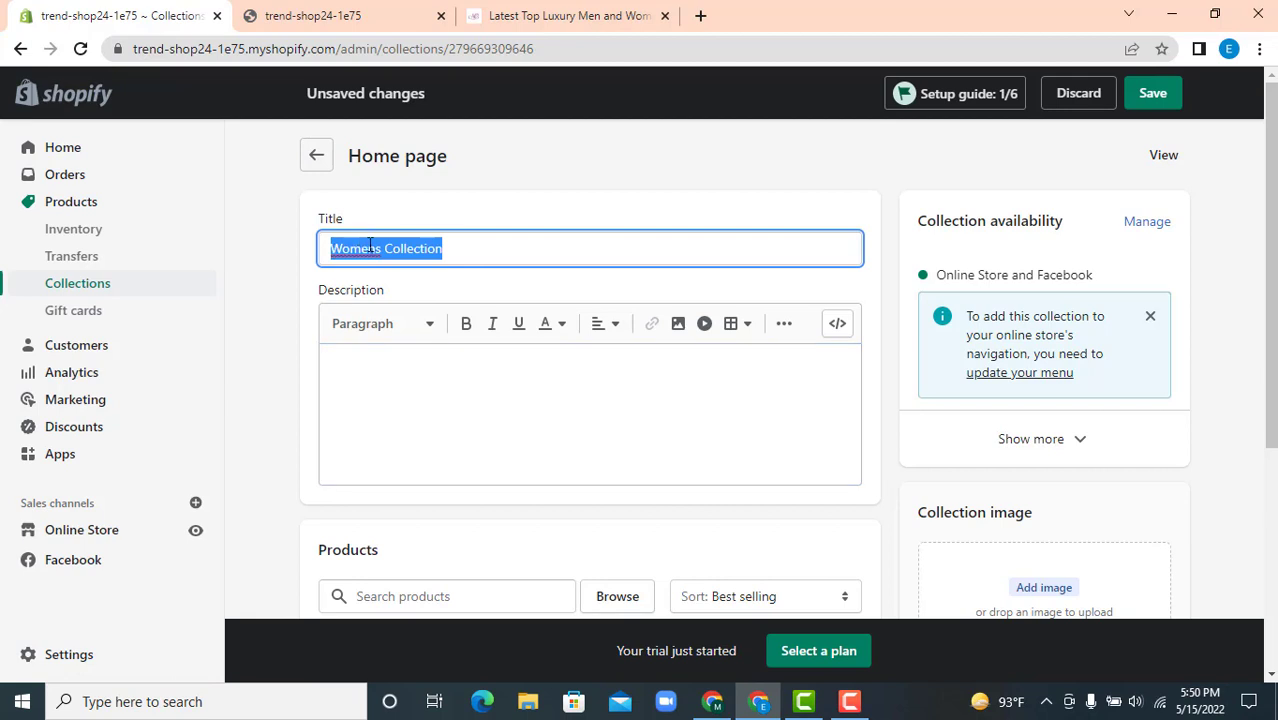
pyautogui.rightClick(375, 248)
pyautogui.click(434, 291)
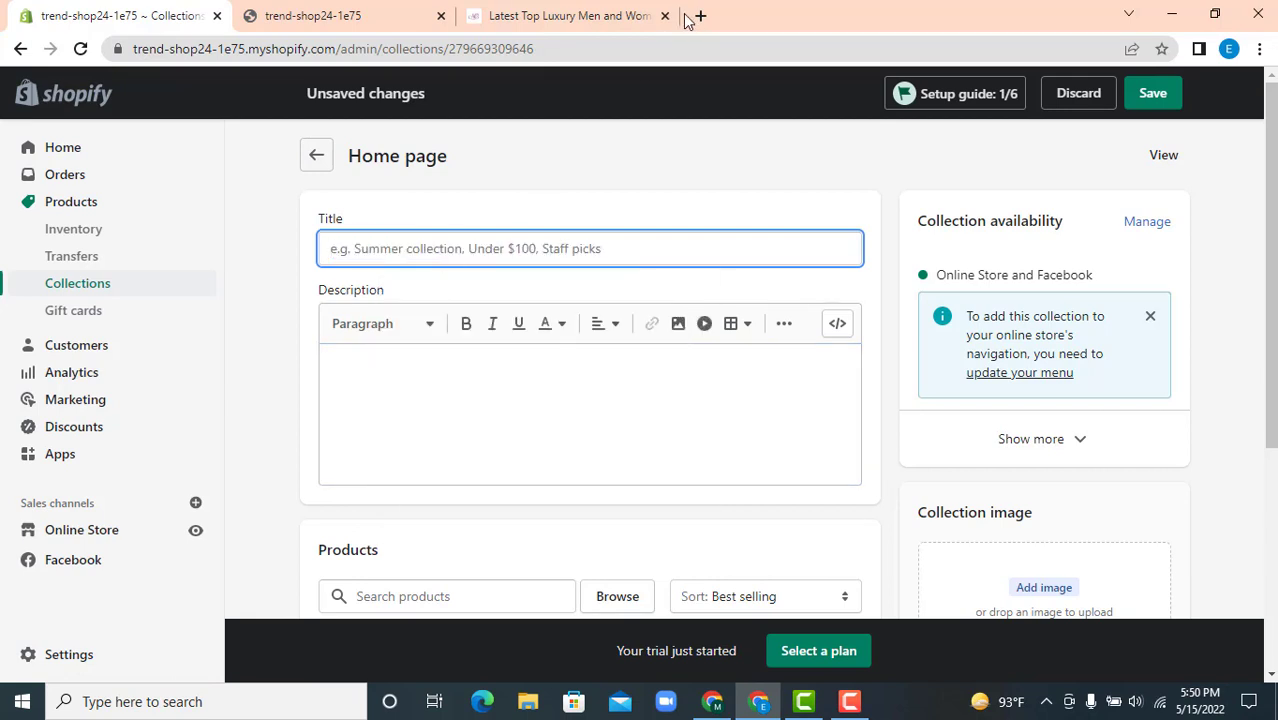
pyautogui.rightClick(455, 248)
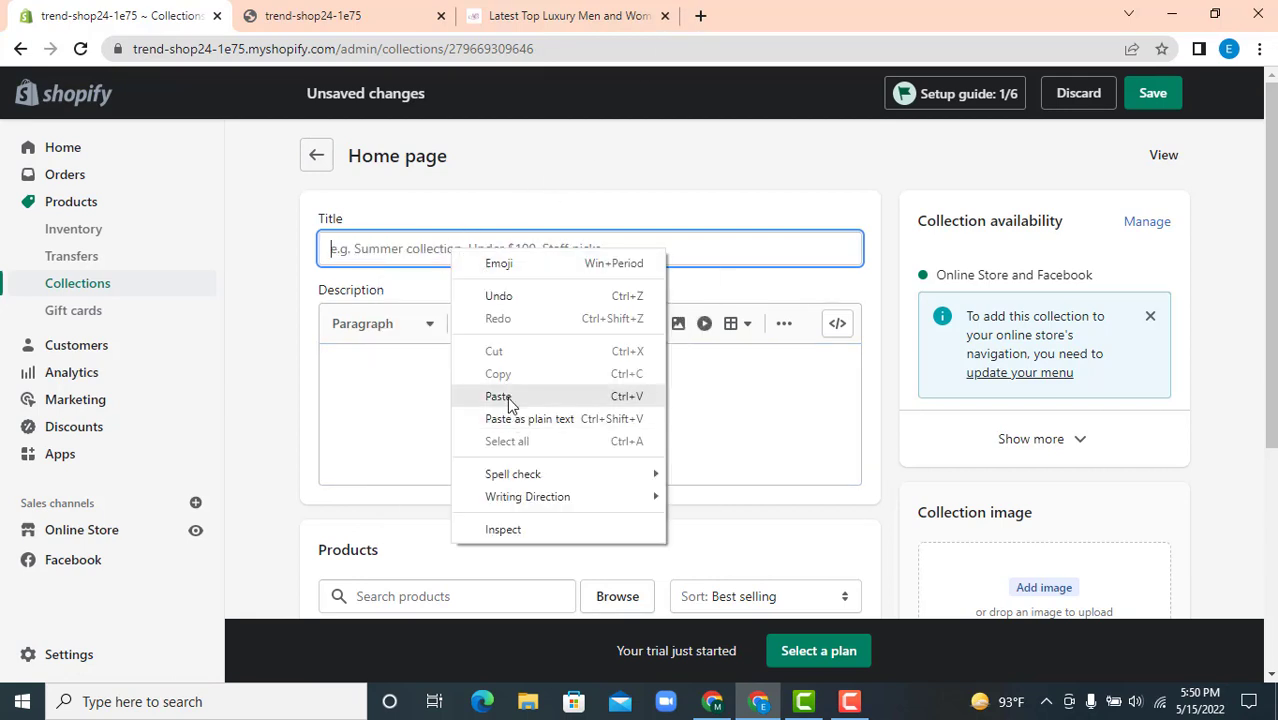
pyautogui.click(498, 397)
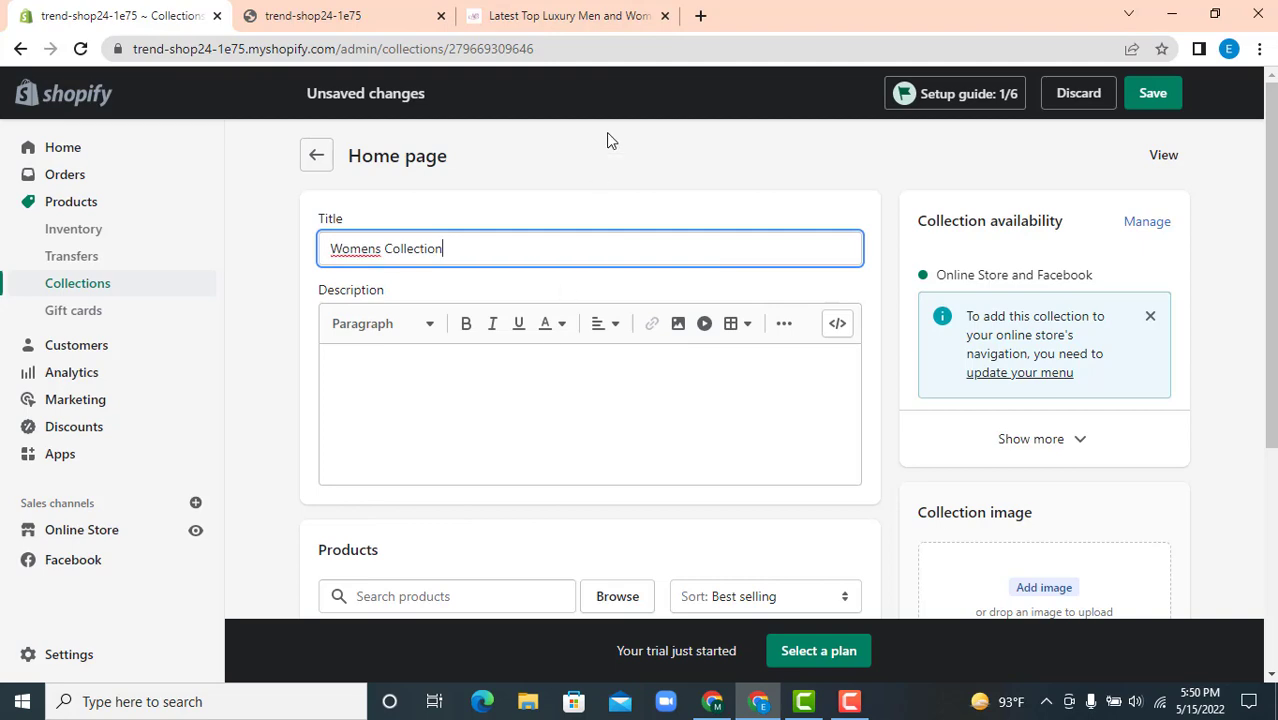
pyautogui.click(701, 17)
pyautogui.hotkey('ctrl', 'v')
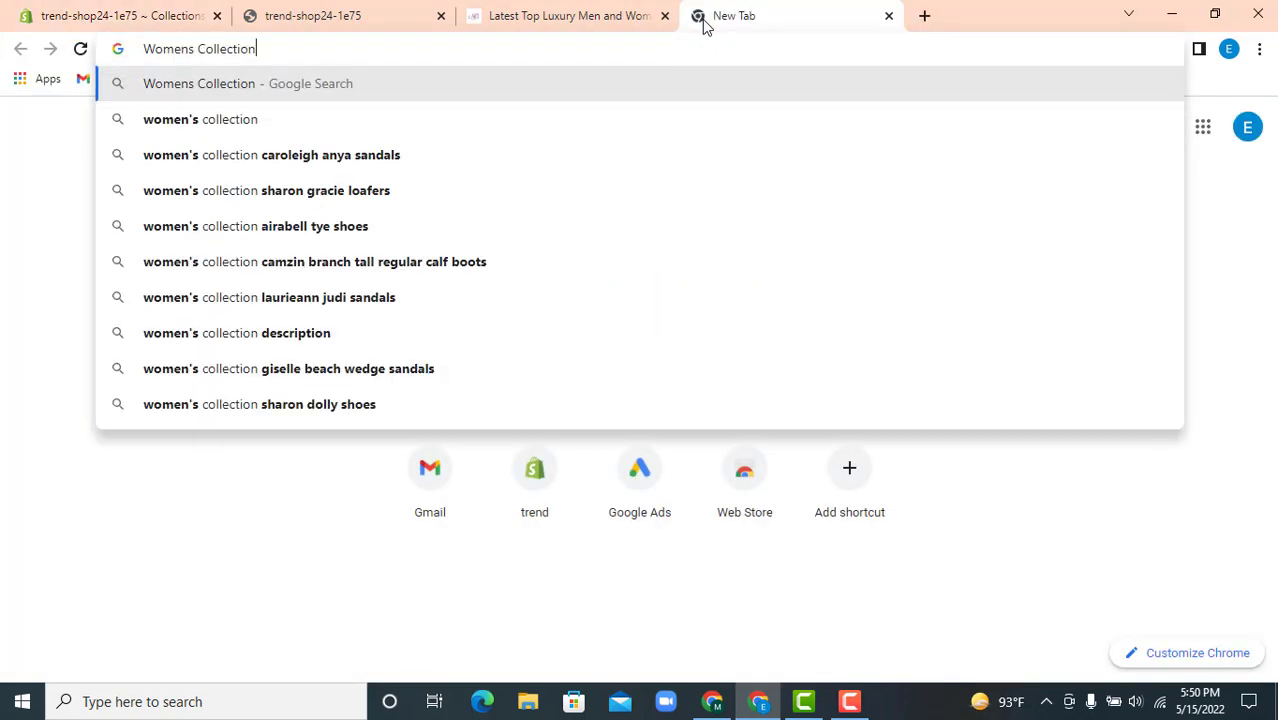
pyautogui.press('Return')
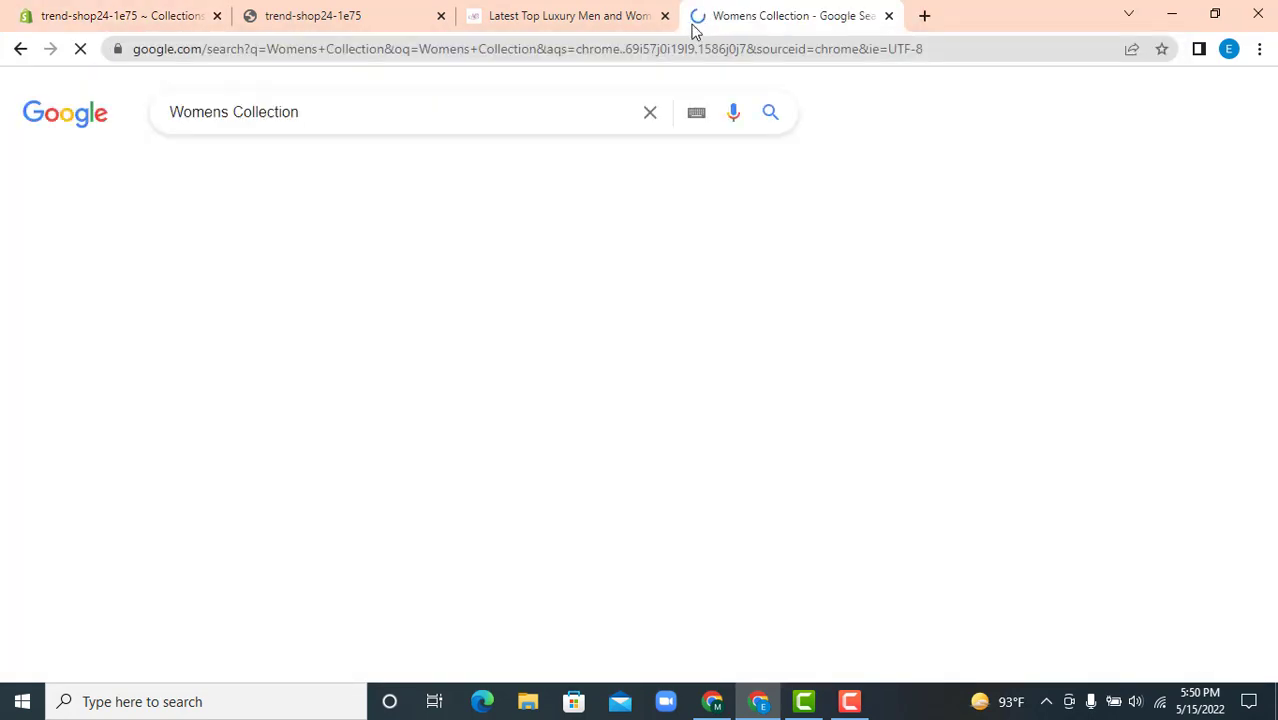
# Copy the description text of the PriyoShop.com women's clothing result, from "Shop the latest" through "offering".
pyautogui.scroll(-8, 397, 392)
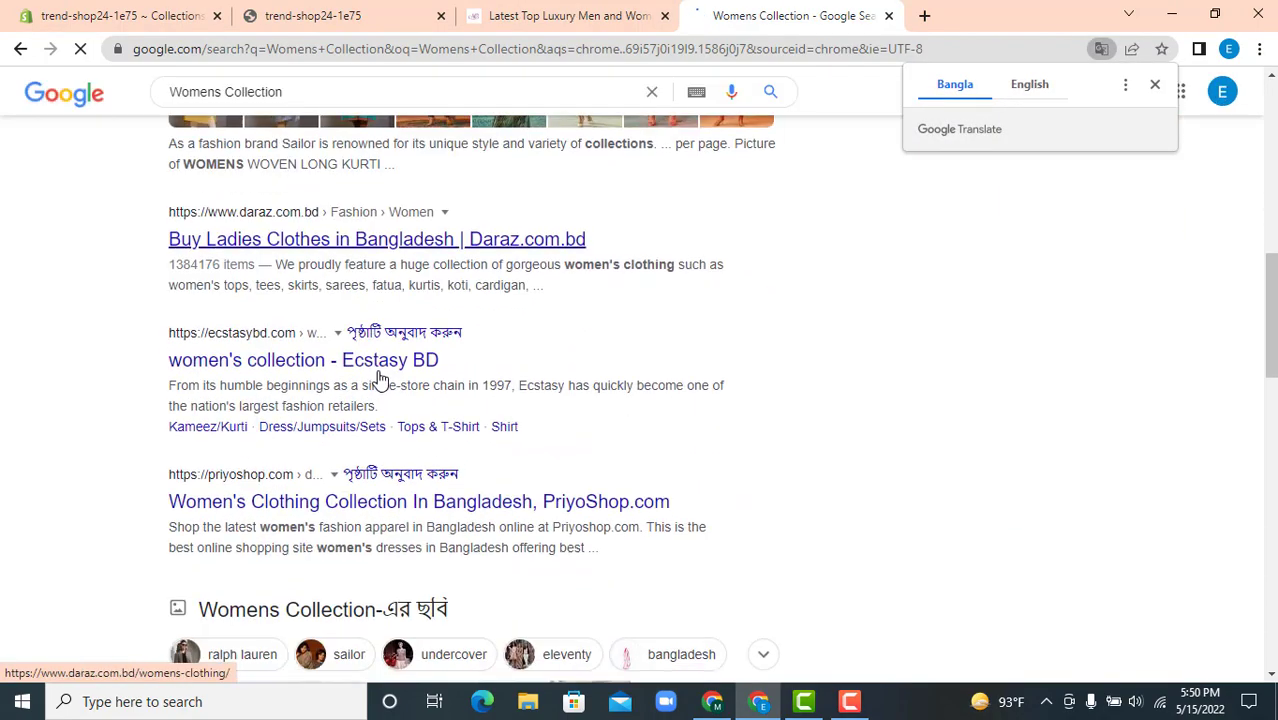
pyautogui.scroll(-2, 310, 295)
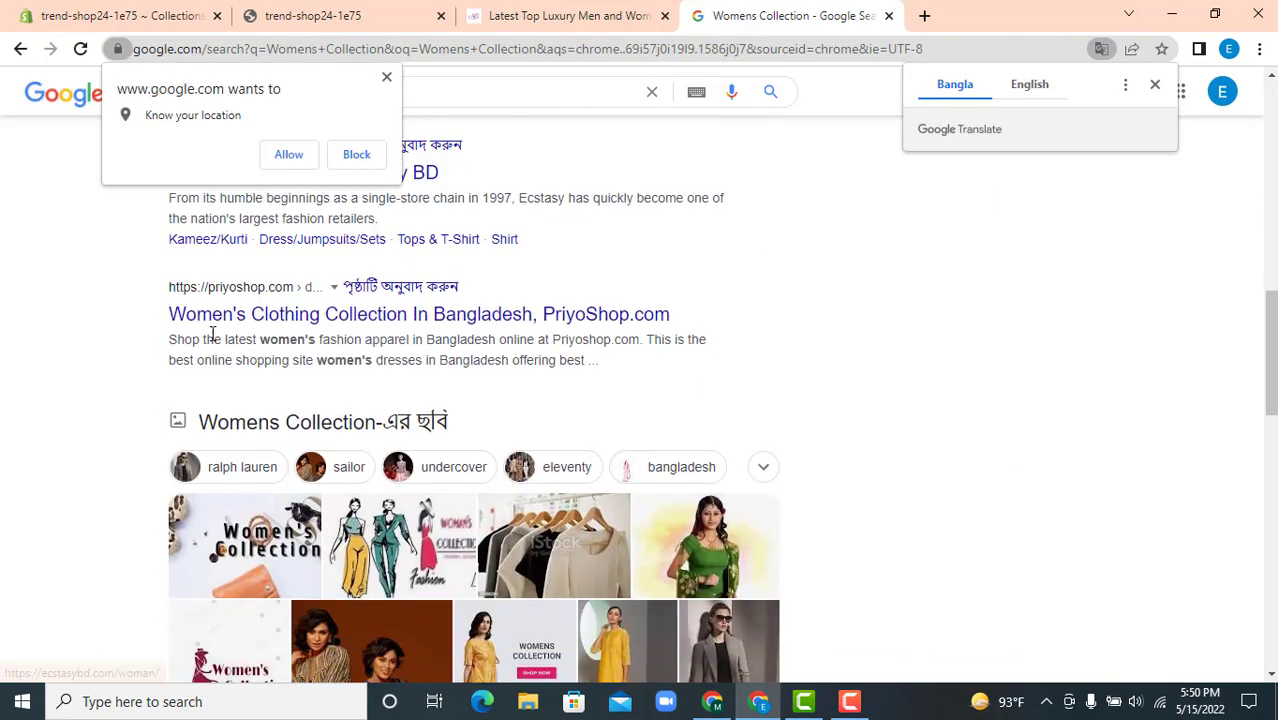
pyautogui.moveTo(157, 345); pyautogui.dragTo(552, 360)
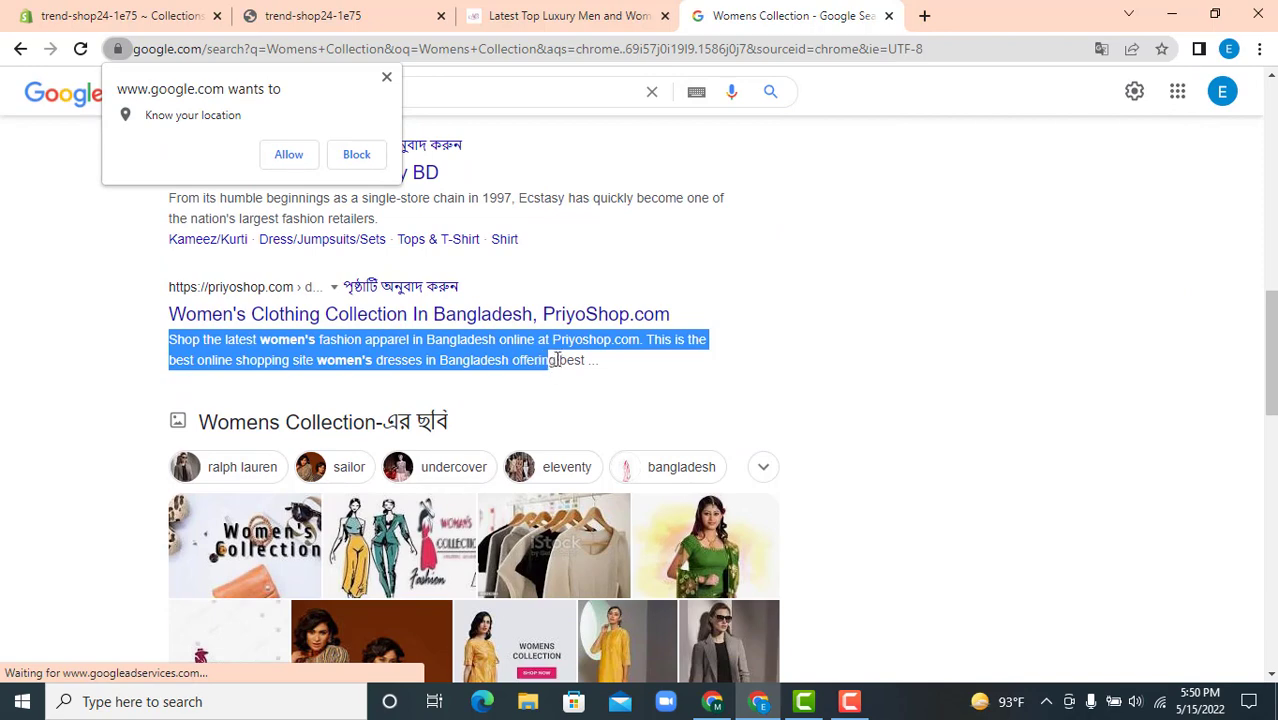
pyautogui.rightClick(551, 344)
pyautogui.click(588, 357)
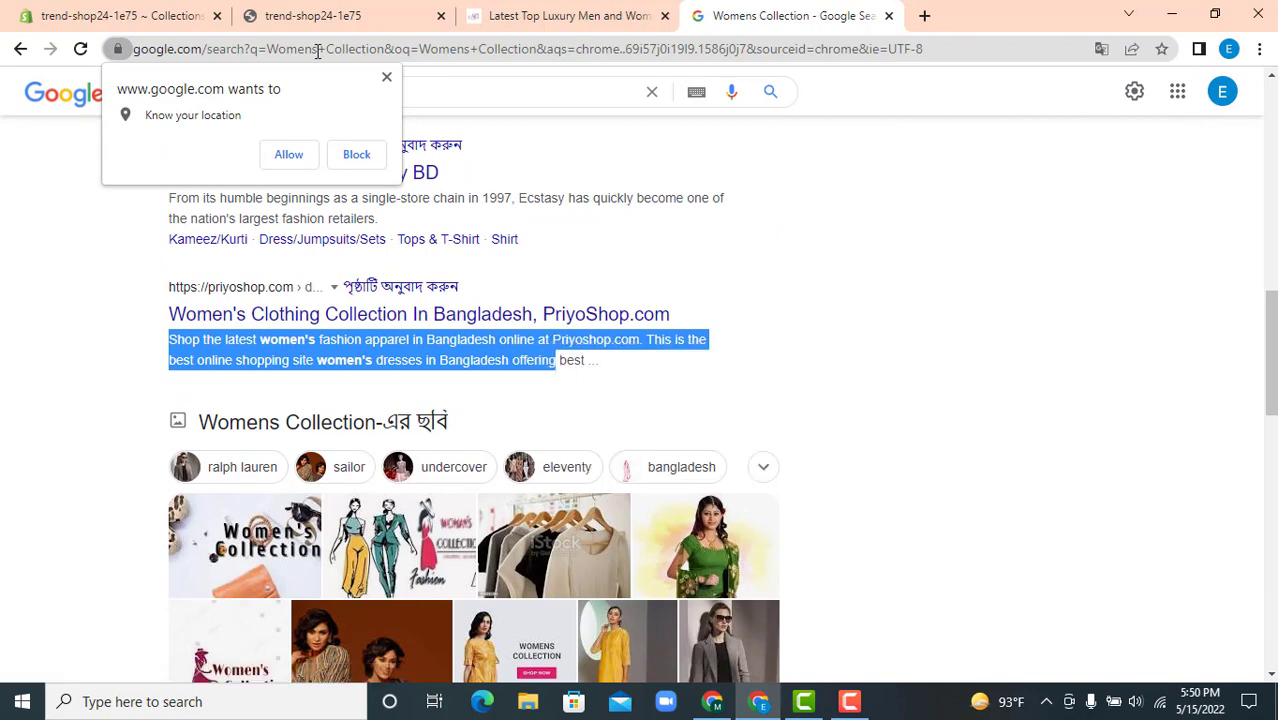
# Paste the copied PriyoShop text into the description of the Womens Collection in the Shopify admin.
pyautogui.click(125, 15)
pyautogui.click(343, 390)
pyautogui.rightClick(345, 390)
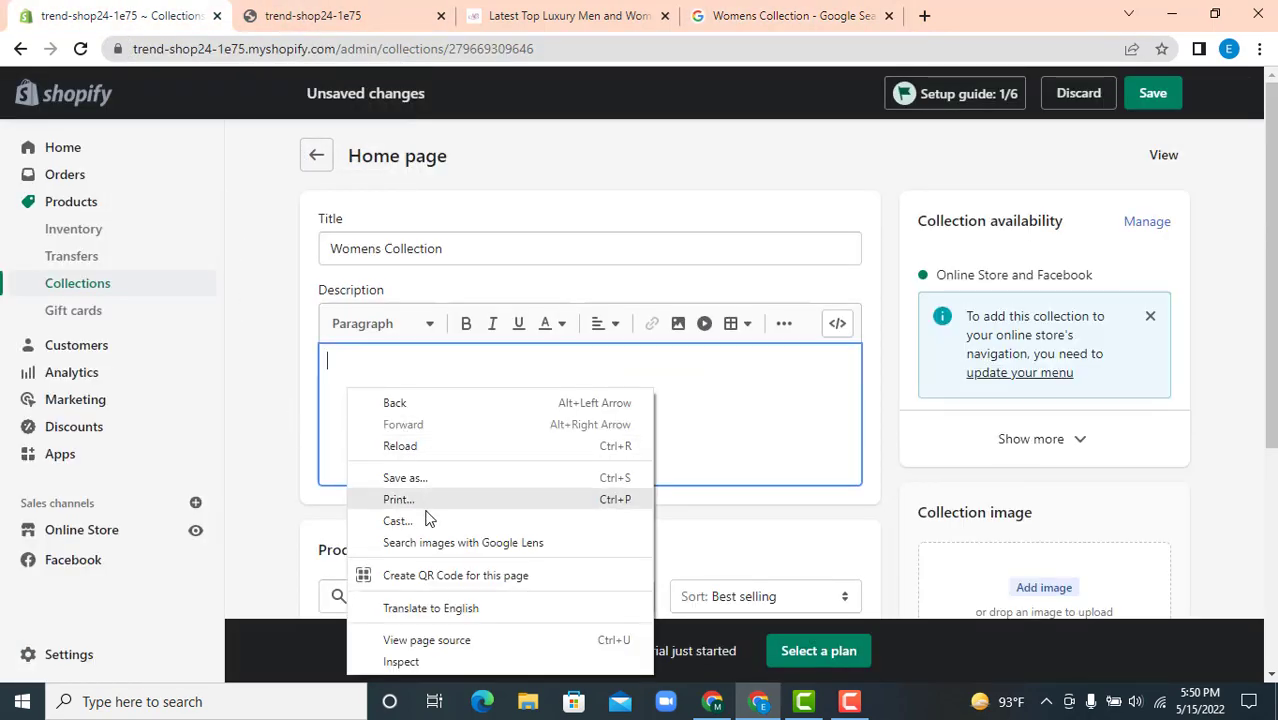
pyautogui.click(360, 366)
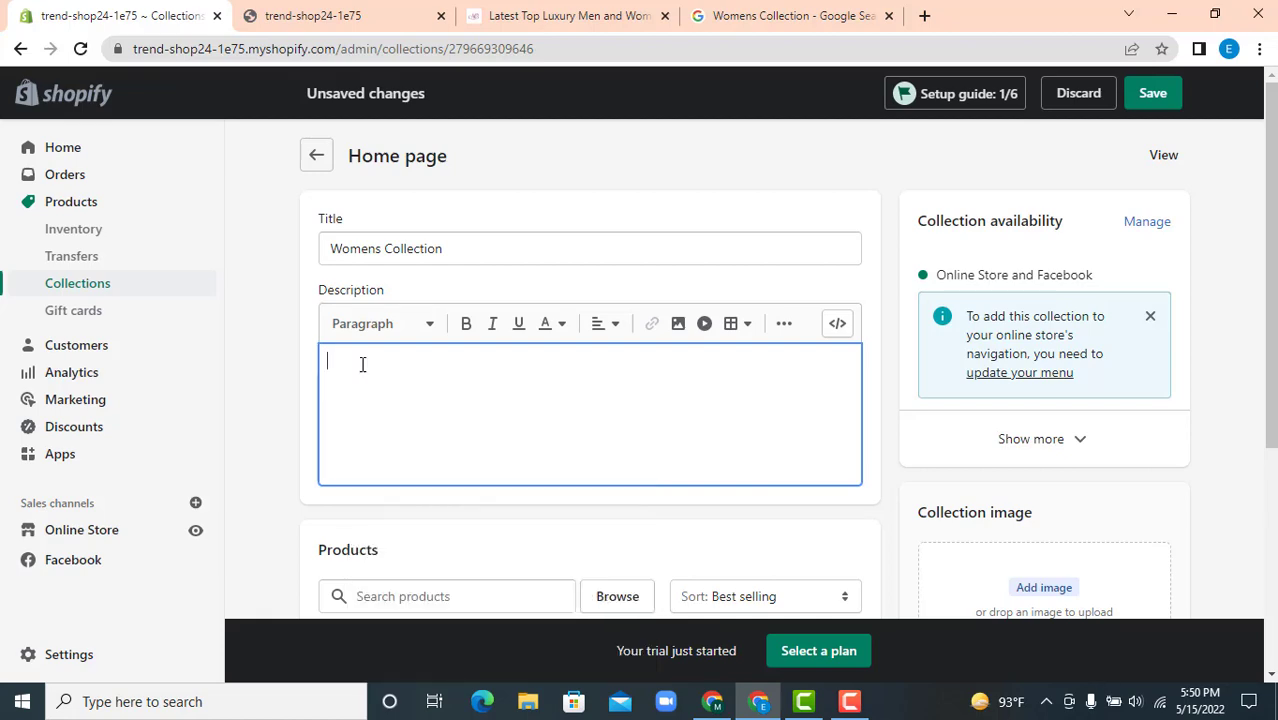
pyautogui.rightClick(360, 364)
pyautogui.click(410, 513)
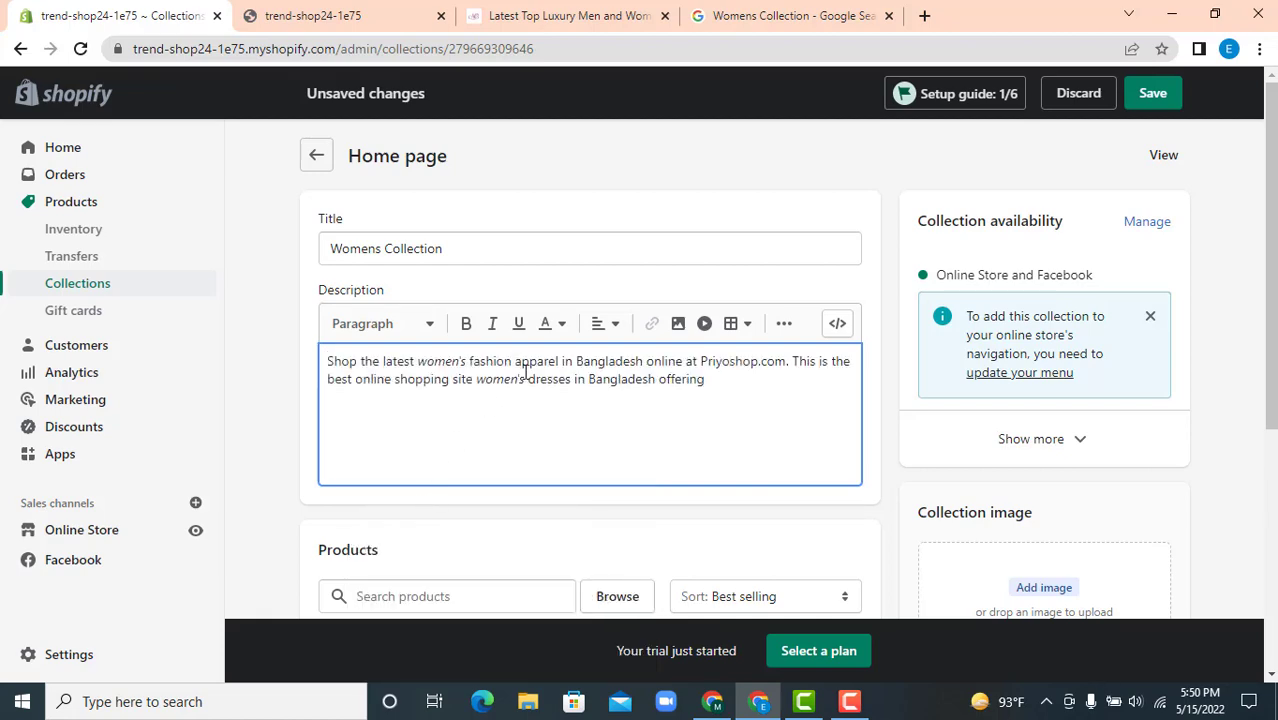
# Check which store products can be added to the collection, close the product picker, and review the search engine listing preview.
pyautogui.scroll(-3, 536, 375)
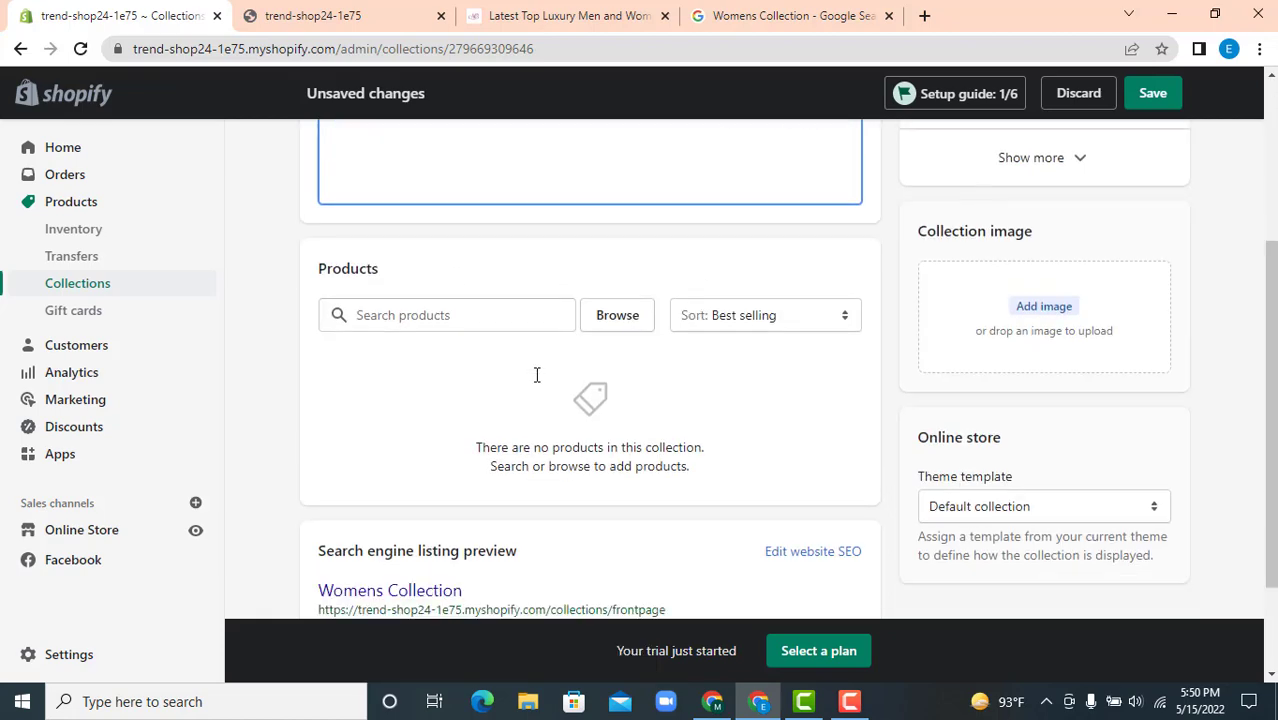
pyautogui.scroll(-1, 550, 360)
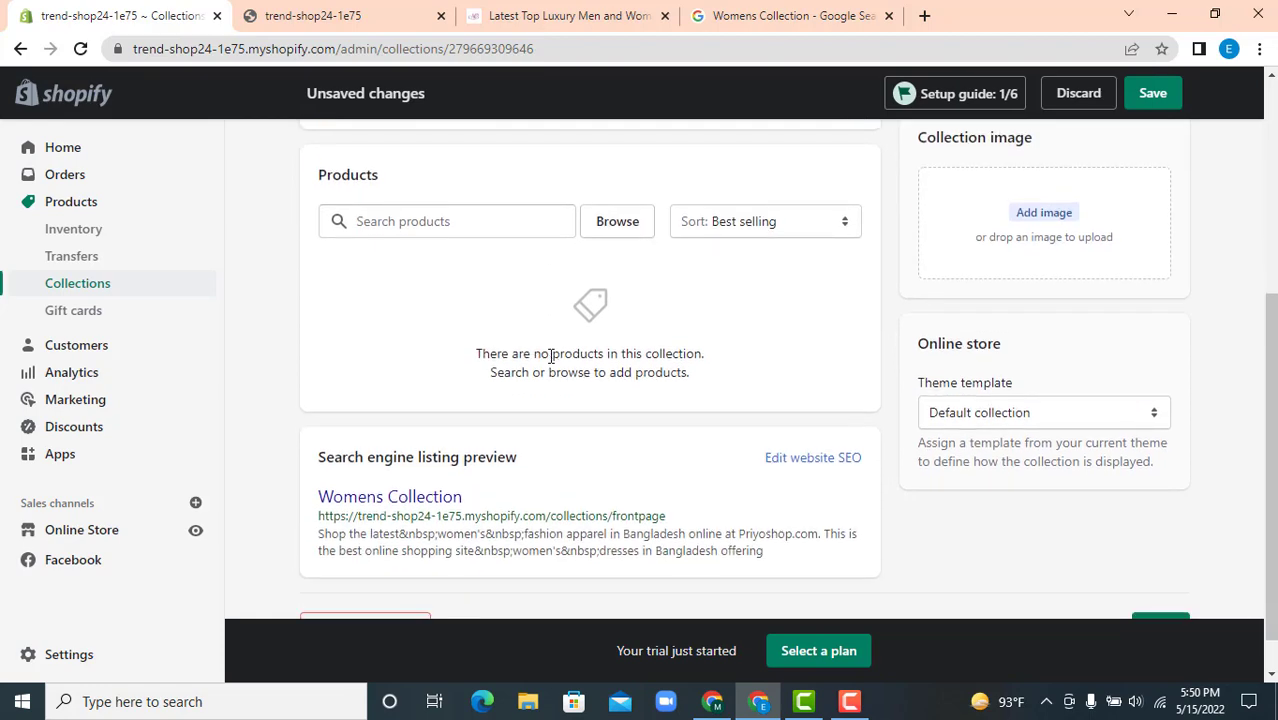
pyautogui.scroll(2, 551, 356)
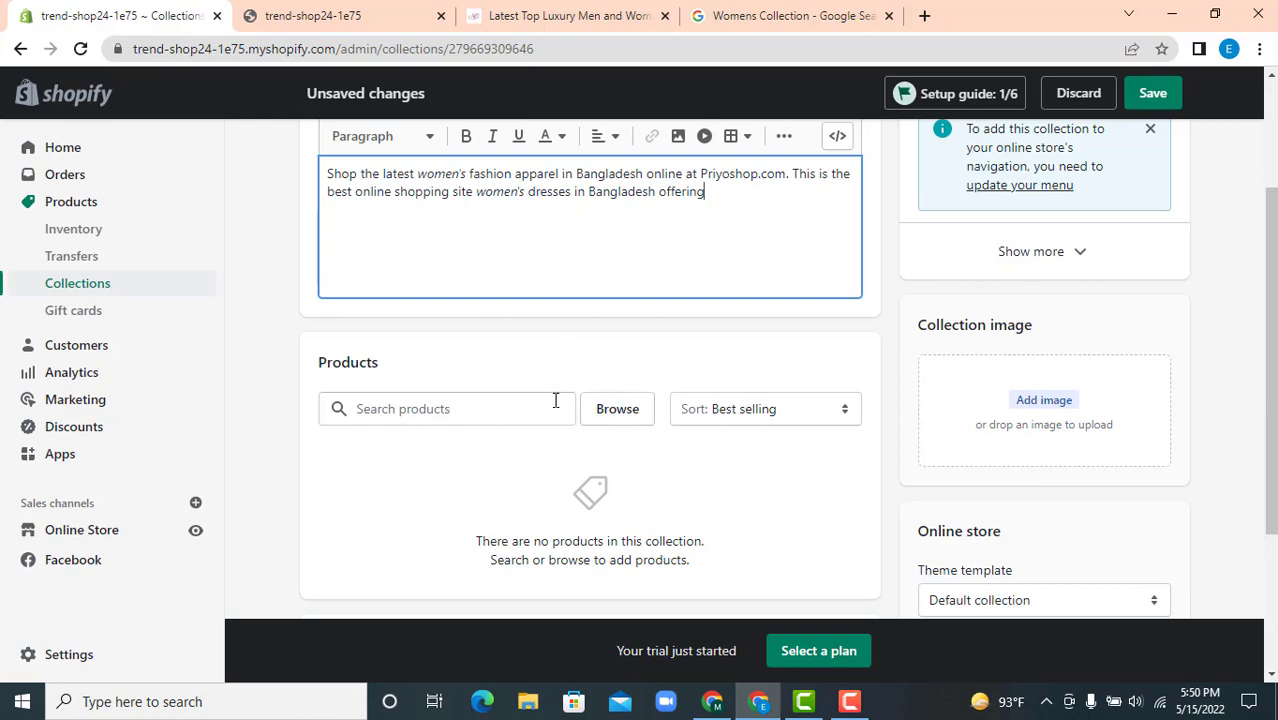
pyautogui.click(626, 414)
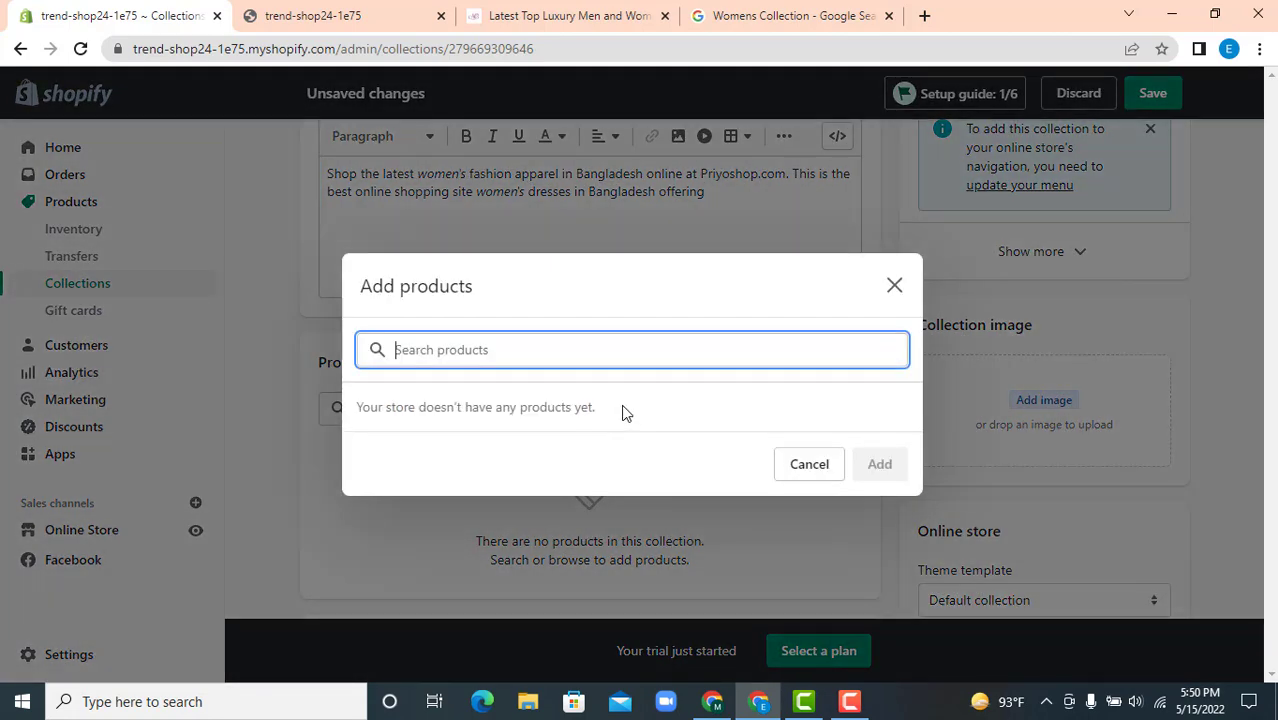
pyautogui.click(895, 287)
pyautogui.scroll(1, 421, 236)
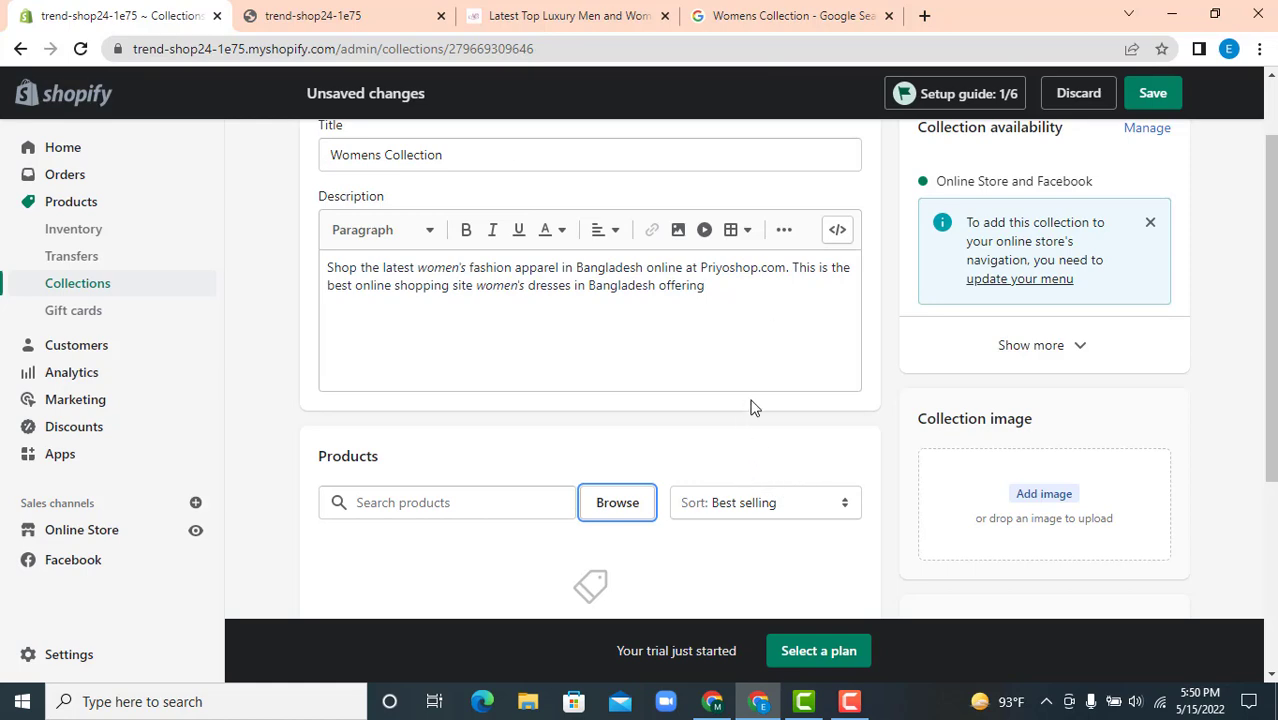
pyautogui.scroll(-3, 590, 425)
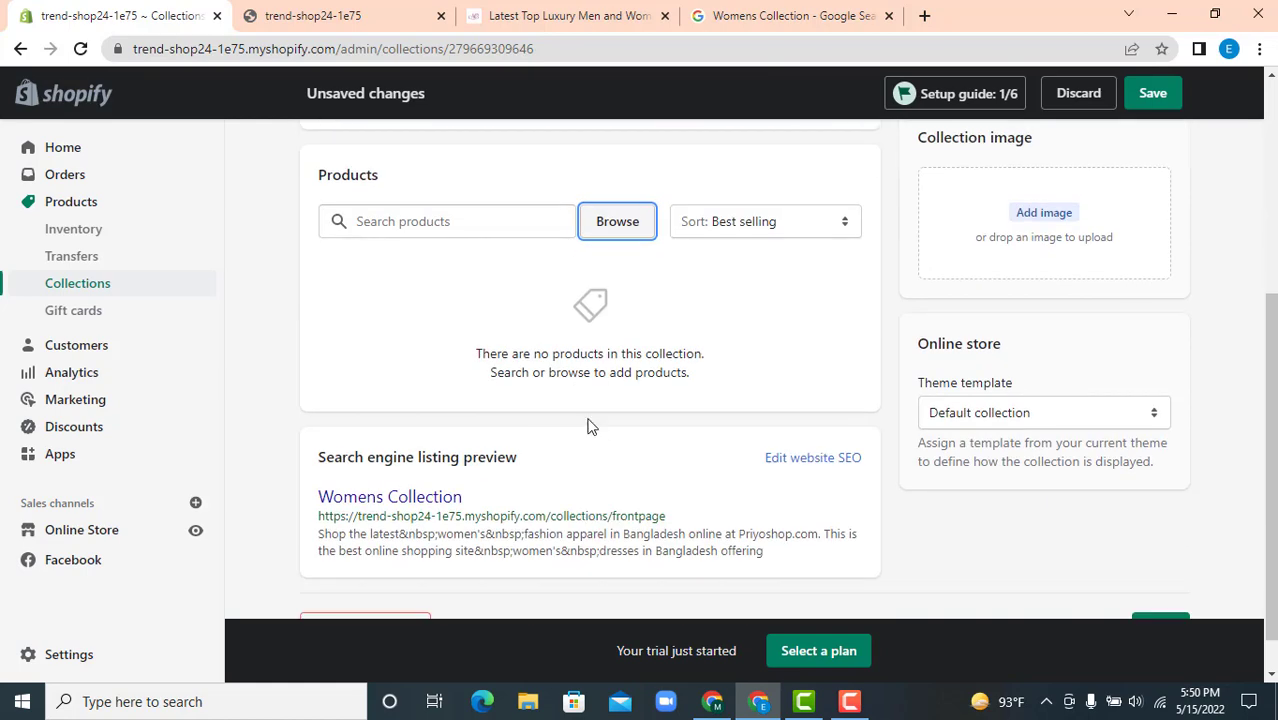
# Set the photo of the woman in a brown romper from the Desktop's ads 2 folder as the collection image.
pyautogui.scroll(2, 775, 410)
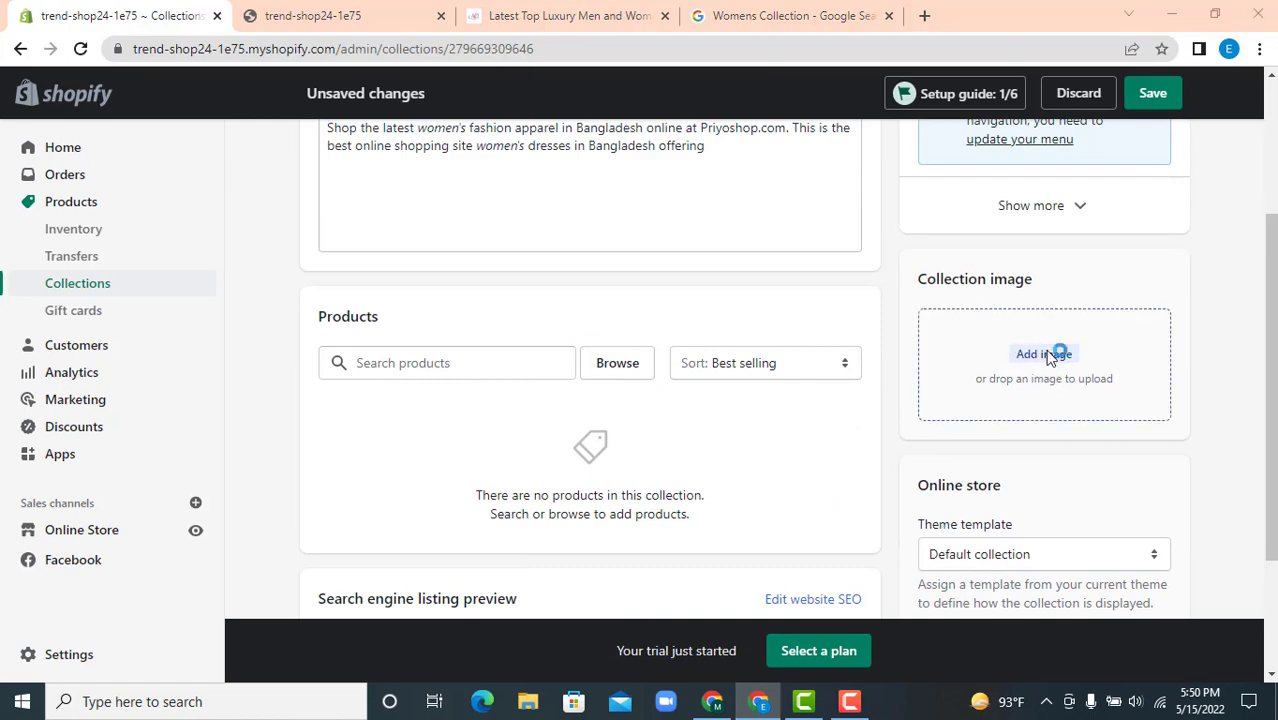
pyautogui.click(1047, 356)
pyautogui.click(76, 148)
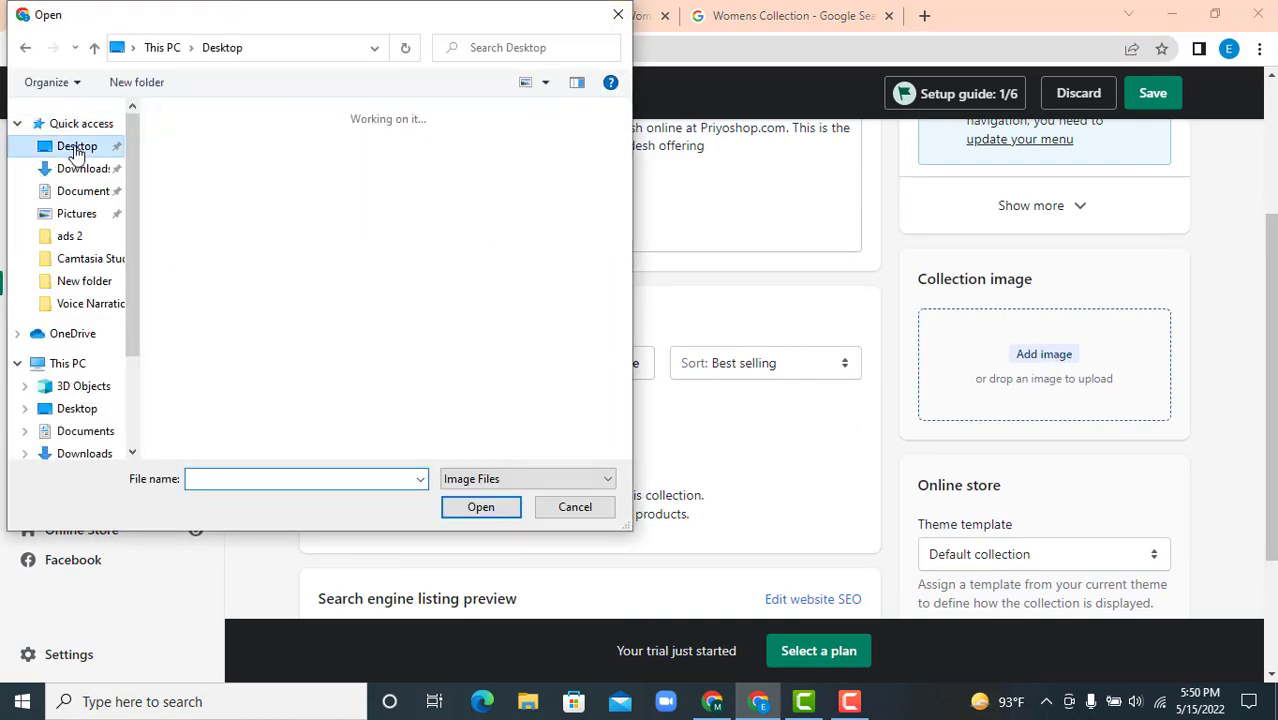
pyautogui.doubleClick(212, 162)
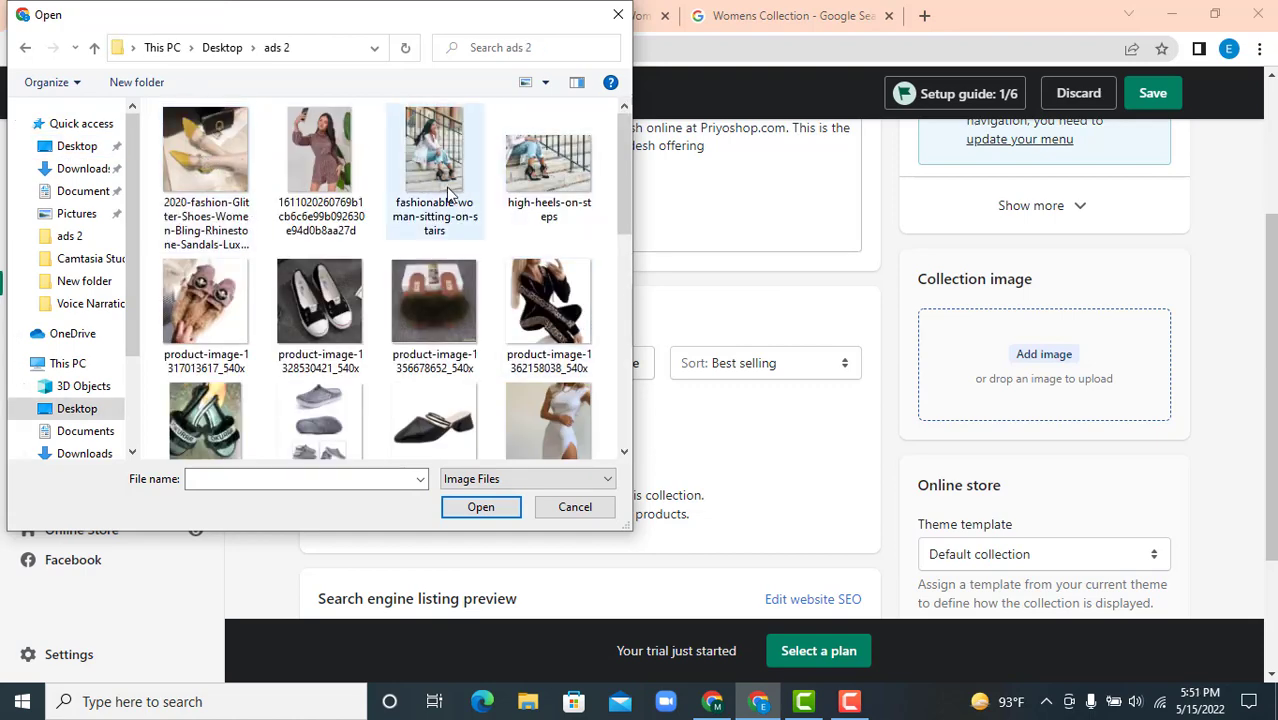
pyautogui.click(325, 172)
pyautogui.click(481, 508)
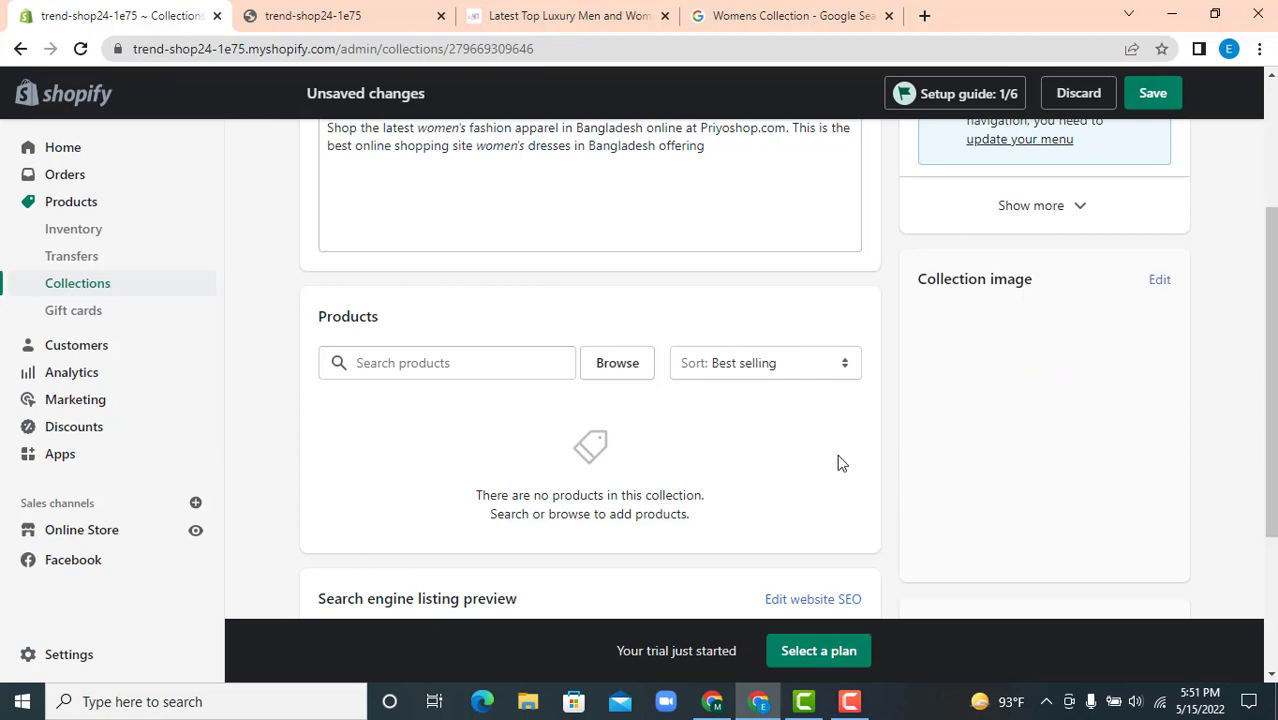
# Check the Womens Collection details, save the collection, and return to the collections list.
pyautogui.scroll(-3, 965, 420)
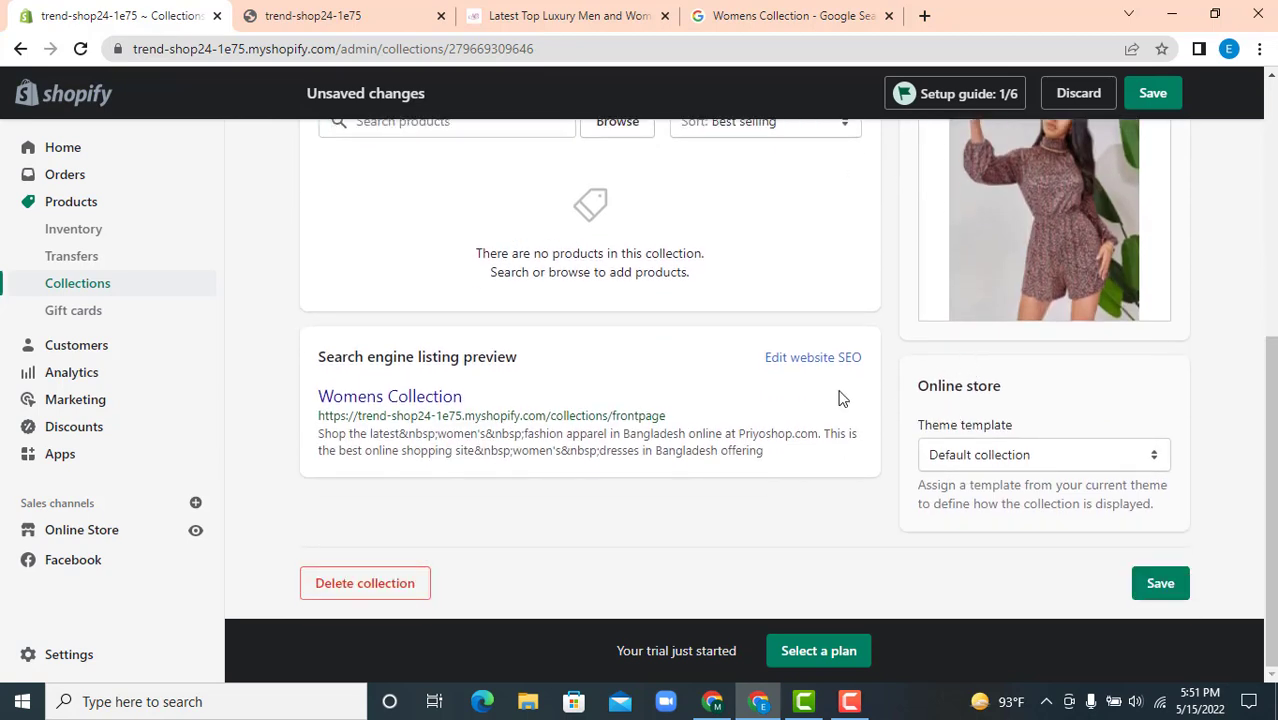
pyautogui.scroll(5, 630, 397)
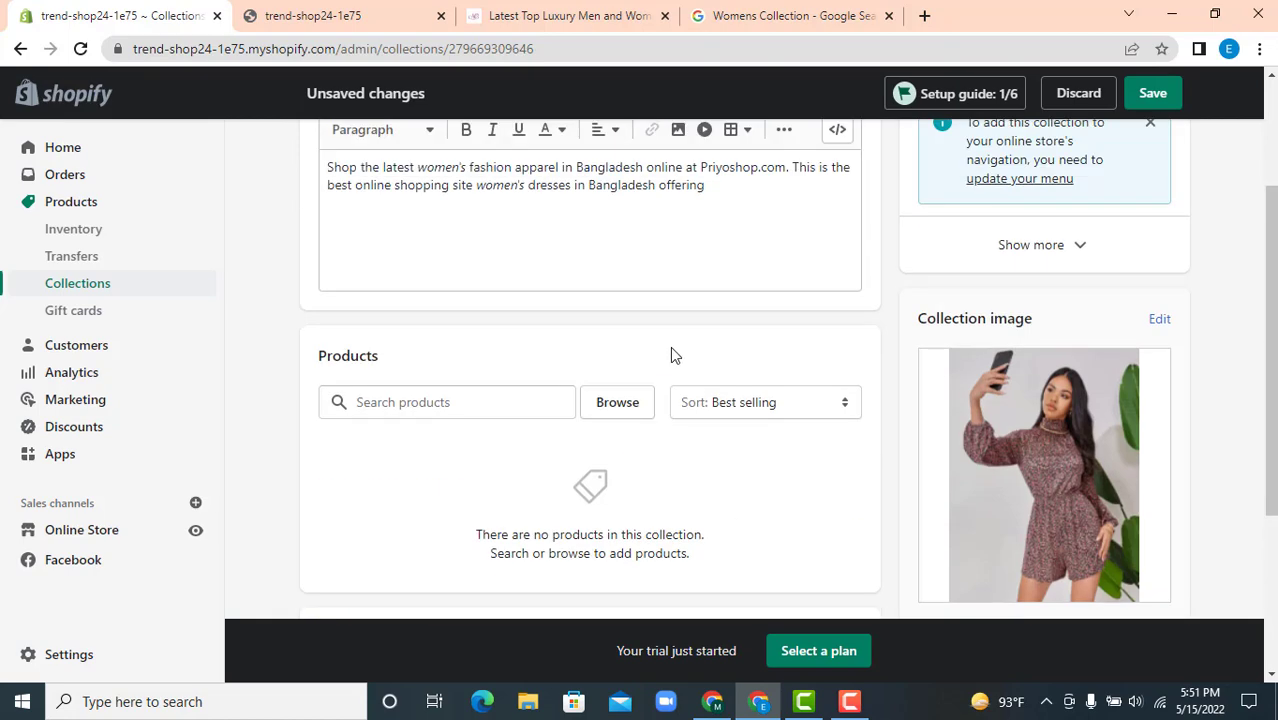
pyautogui.scroll(-5, 700, 360)
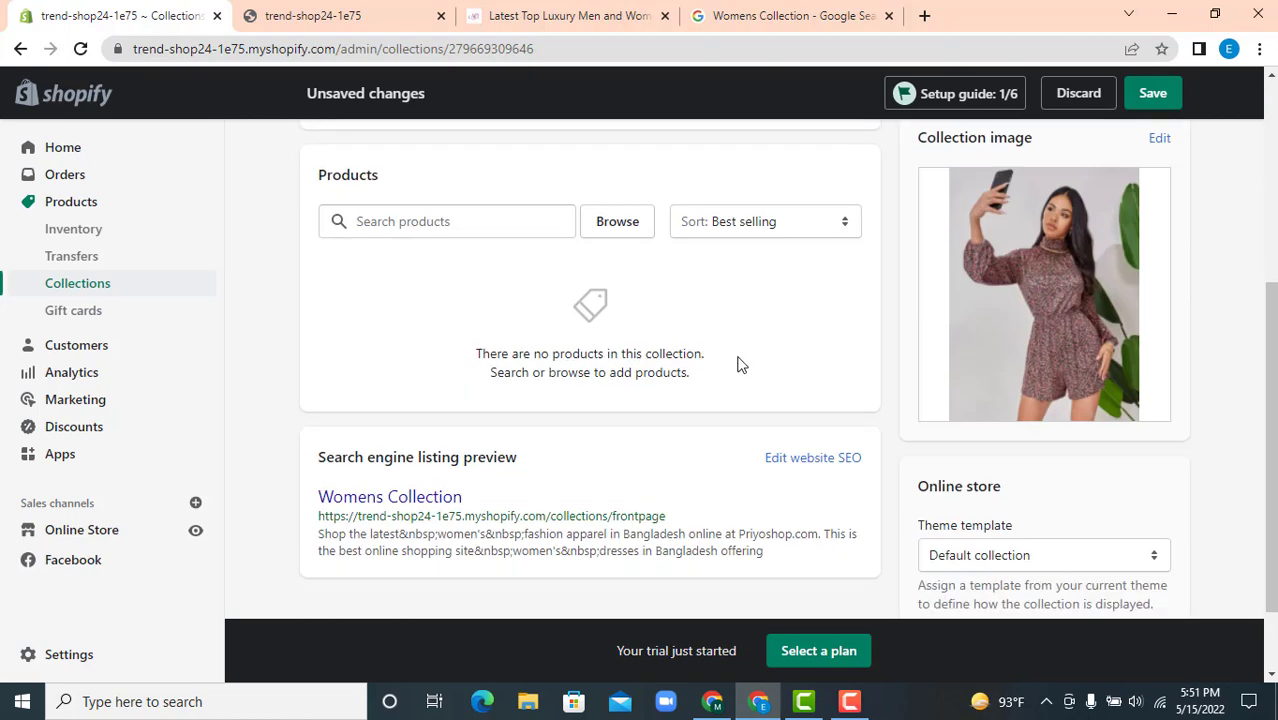
pyautogui.click(1159, 584)
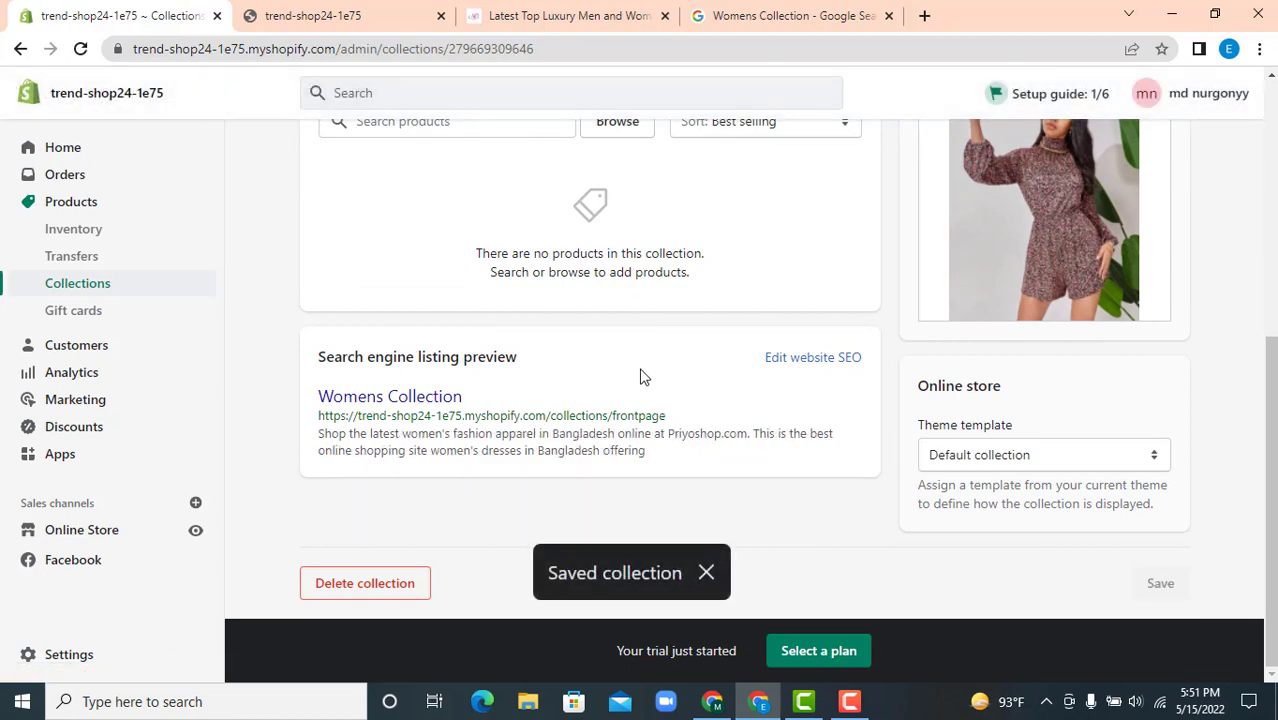
pyautogui.scroll(5, 625, 372)
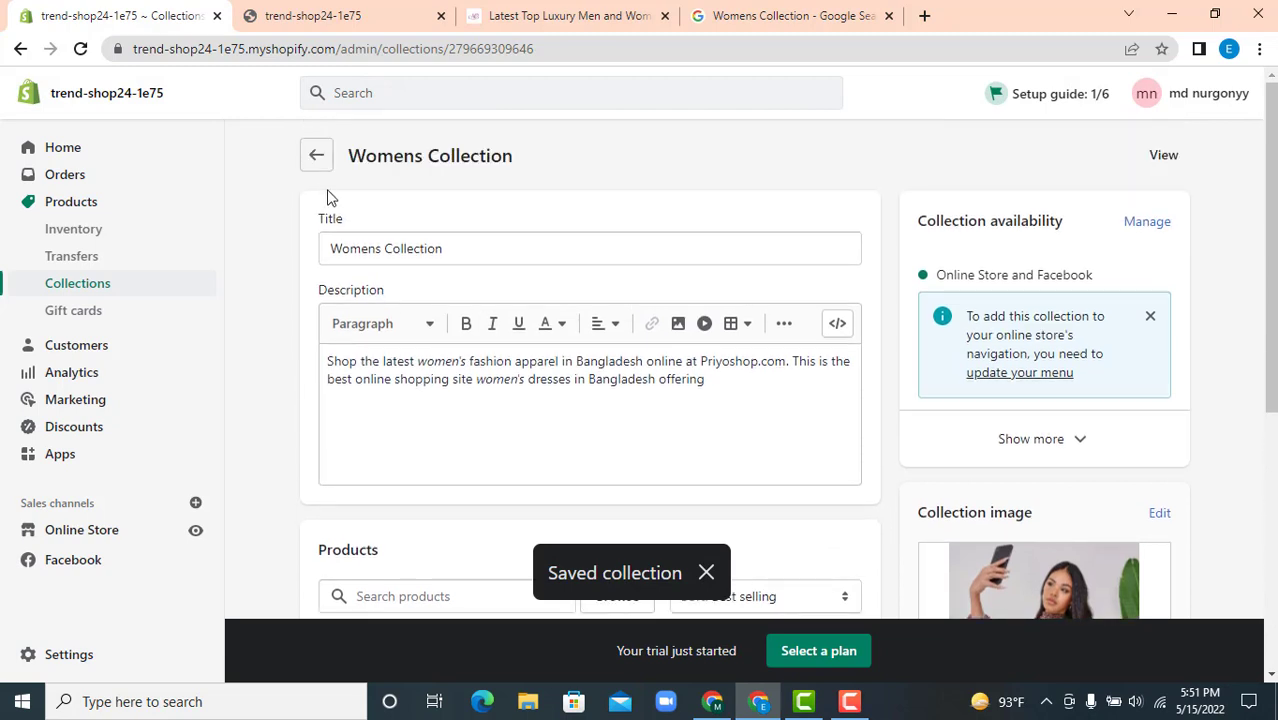
pyautogui.click(316, 158)
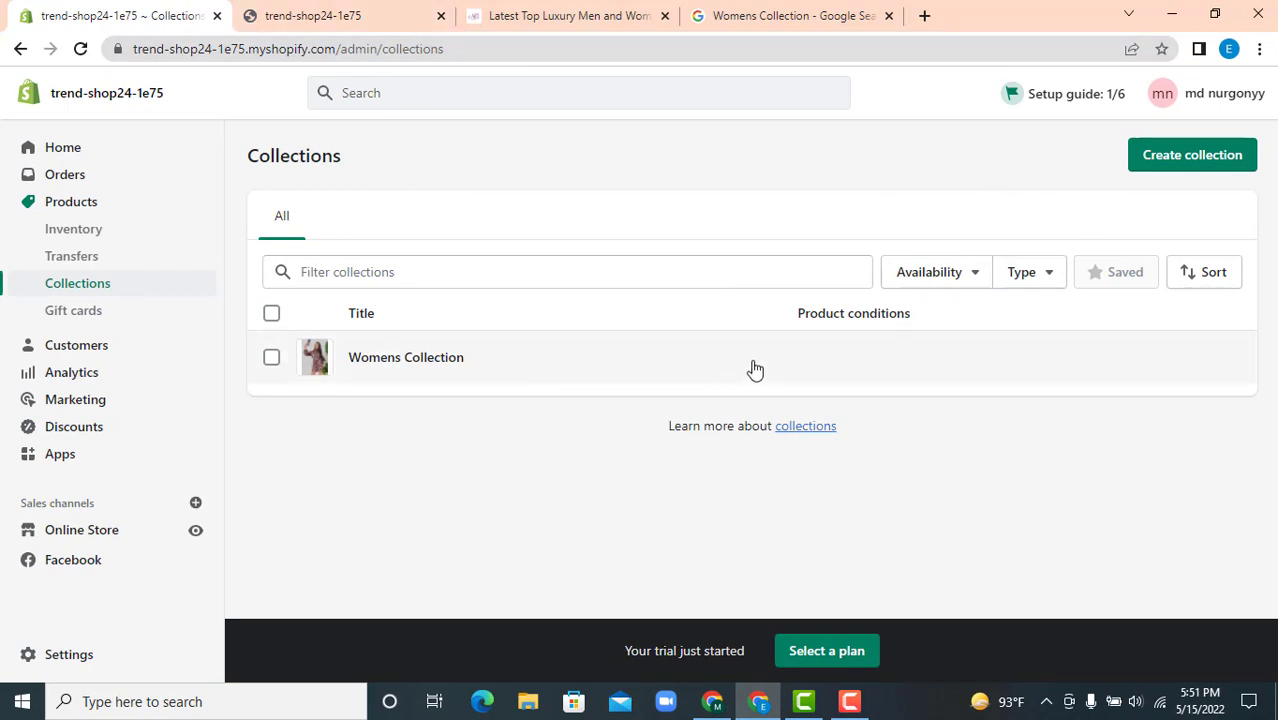
# Create a new collection and title it Mens Collection.
pyautogui.click(1163, 160)
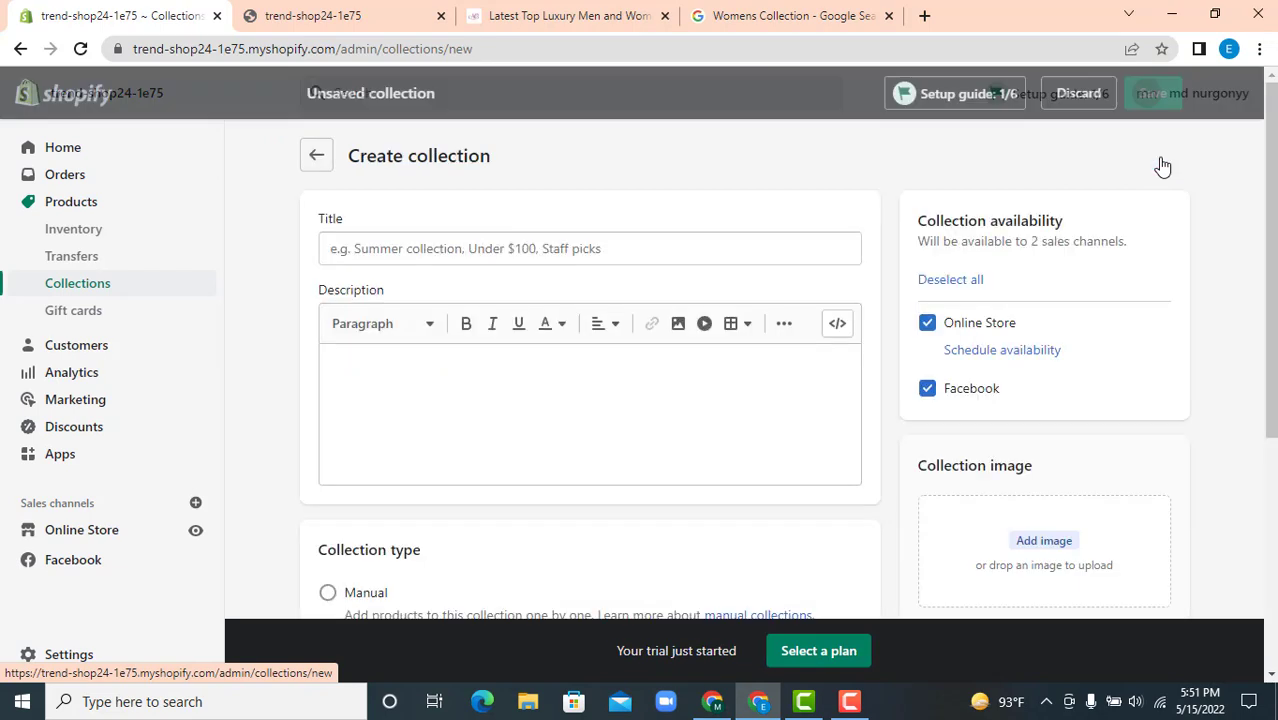
pyautogui.click(497, 258)
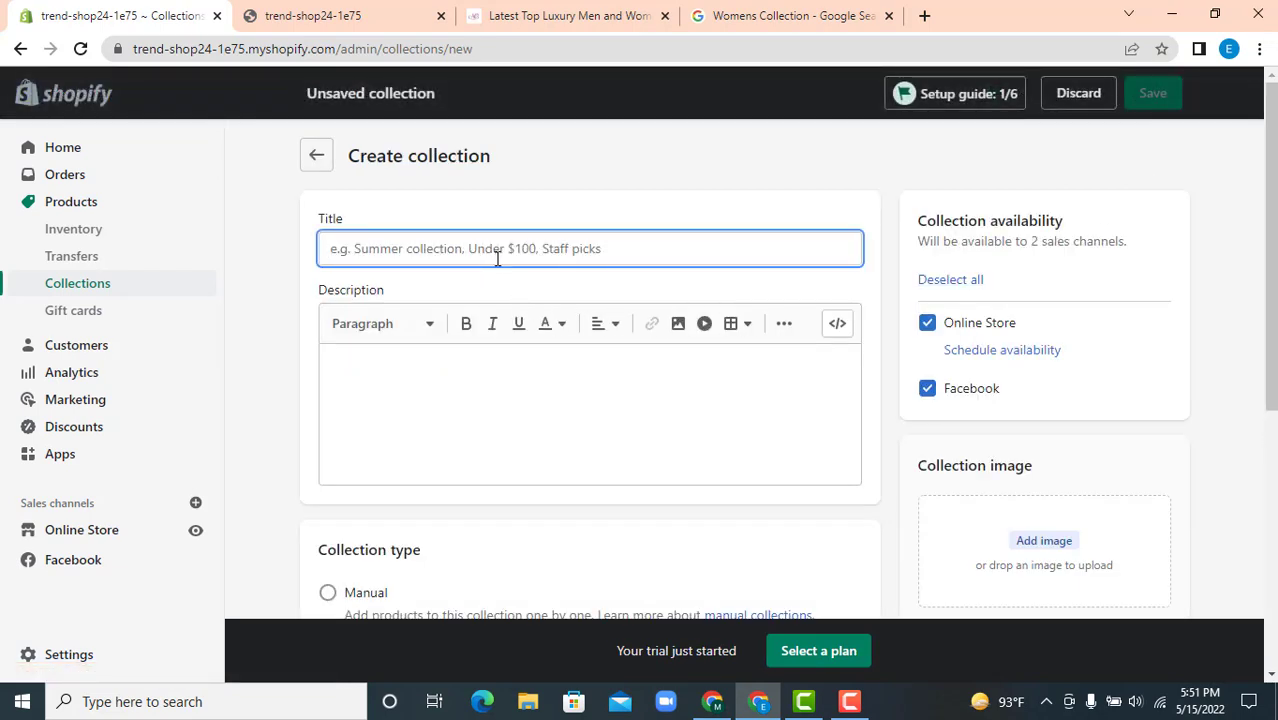
pyautogui.write('Me')
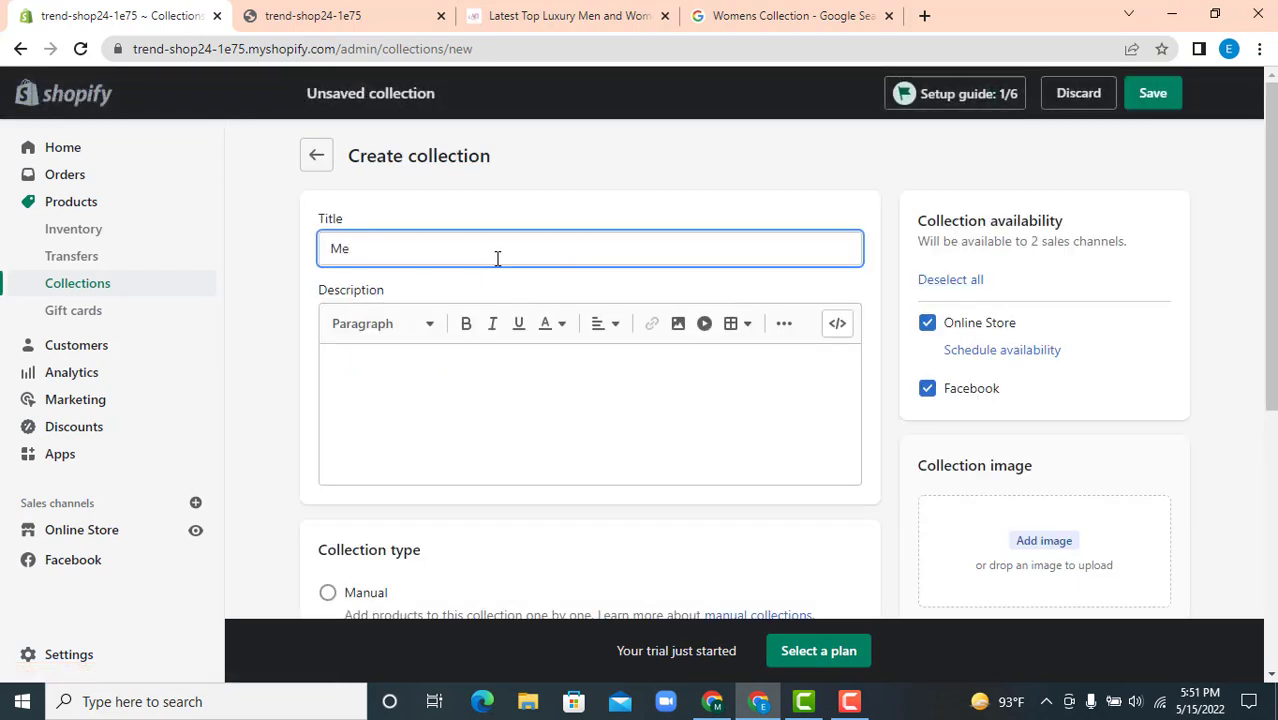
pyautogui.write('ns Collection')
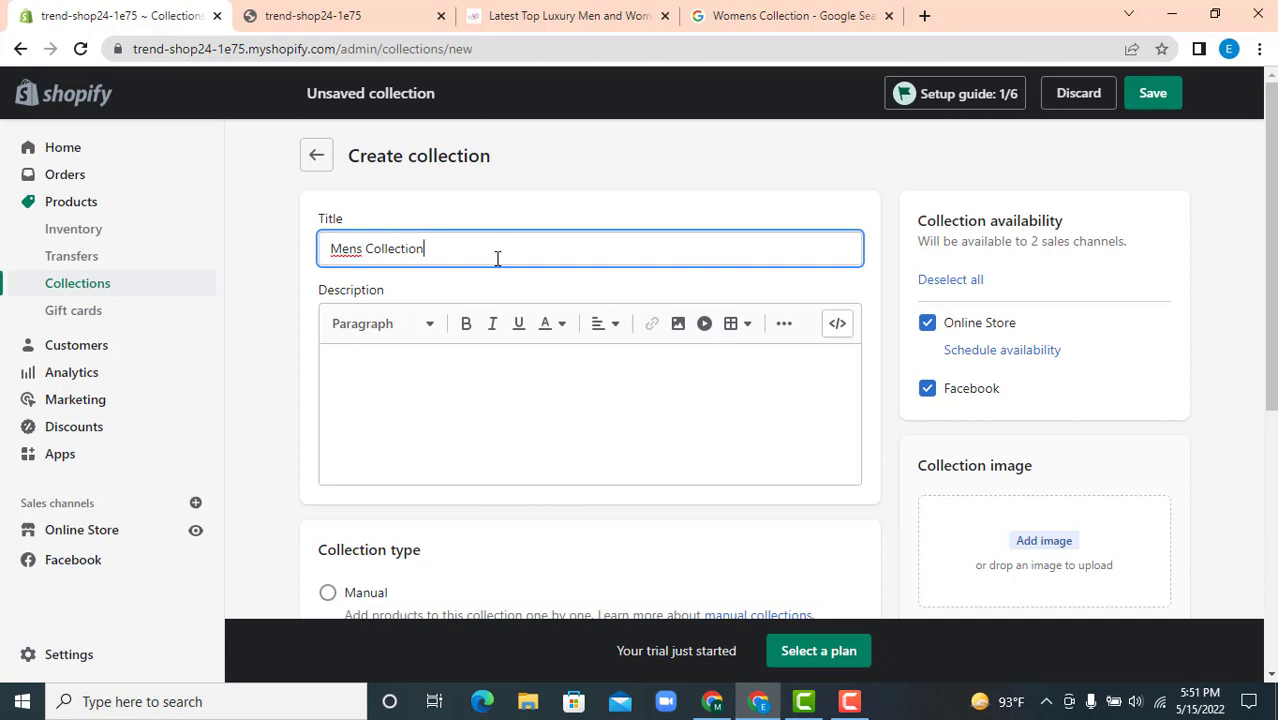
# Paste the copied PriyoShop text twice into the description of the Mens Collection.
pyautogui.rightClick(419, 390)
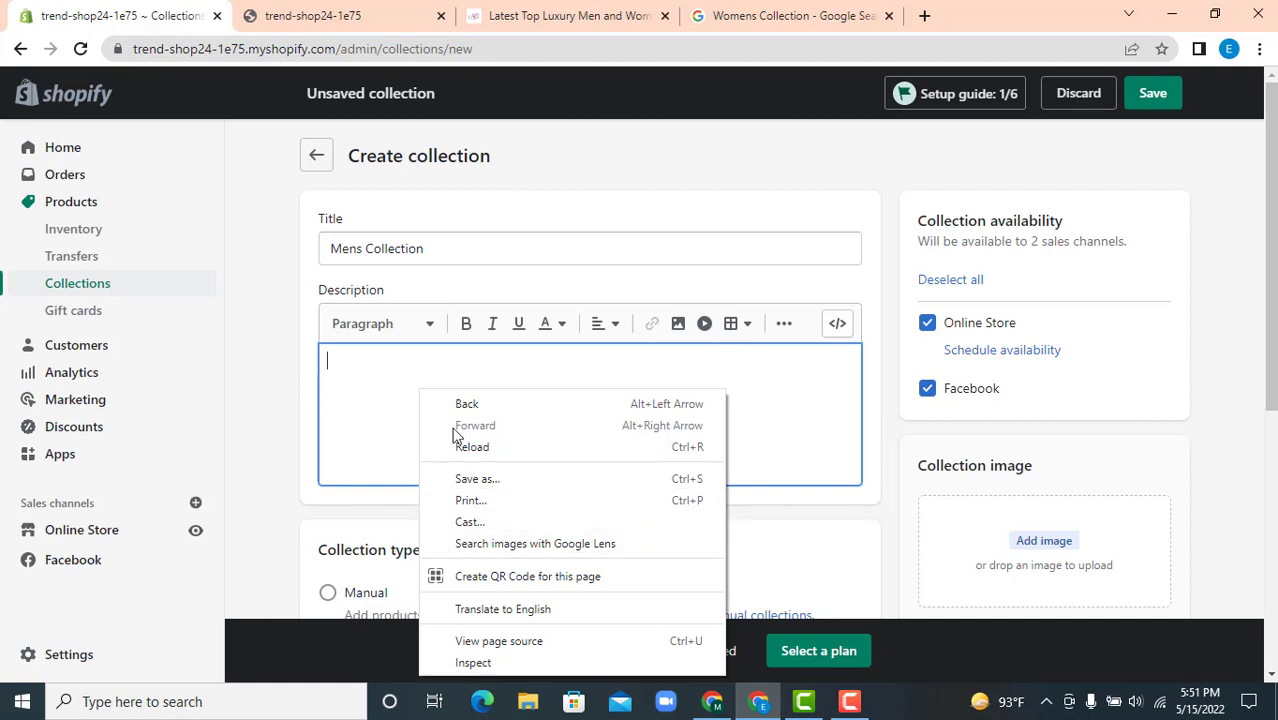
pyautogui.click(367, 389)
pyautogui.write("Shop the latest women's fashion apparel in Bangladesh online at Priyoshop.com. This is the best online shopping site women's dresses in Bangladesh offering")
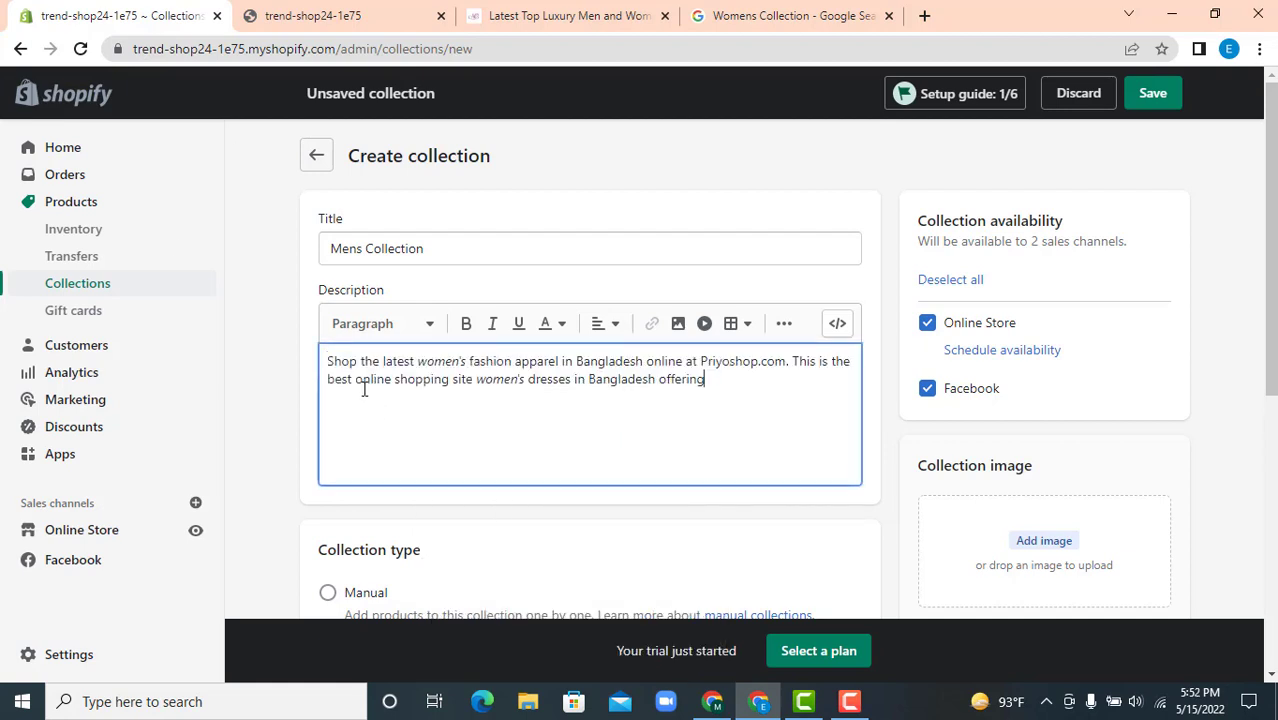
pyautogui.write("Shop the latest women's fashion apparel in Bangladesh online at Priyoshop.com. This is the best online shopping site women's dresses in Bangladesh offering")
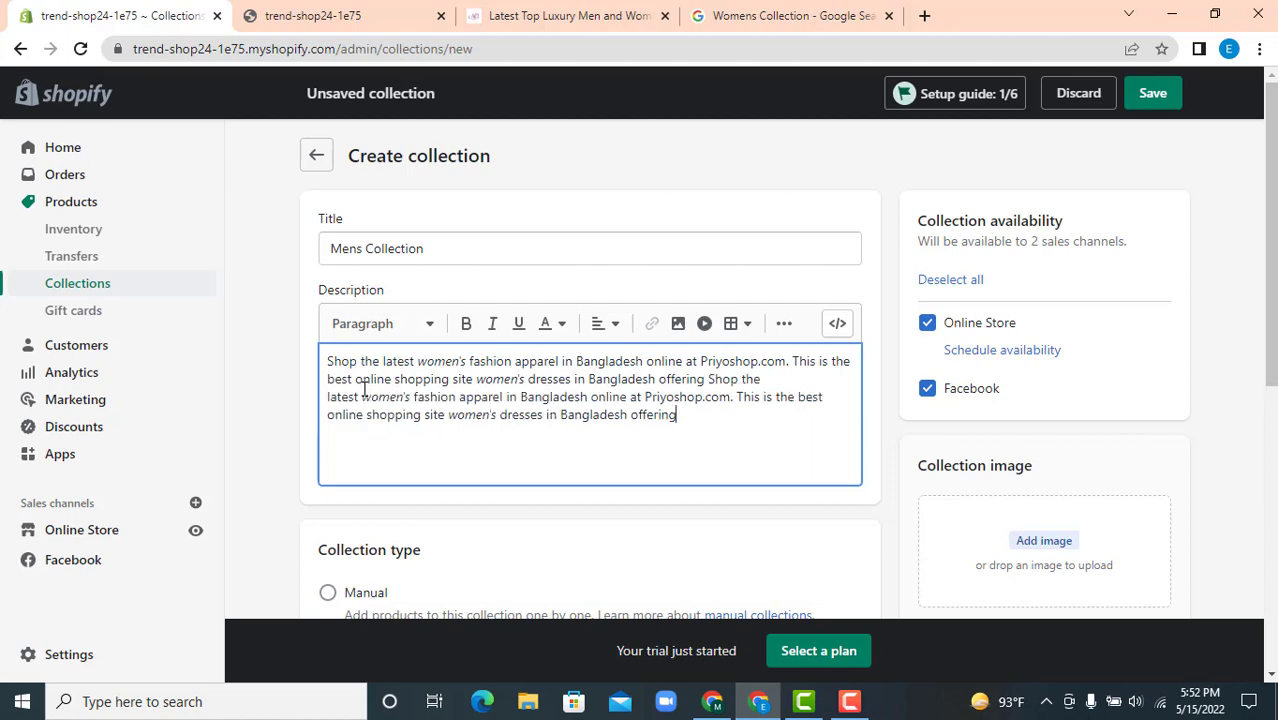
pyautogui.scroll(-4, 755, 528)
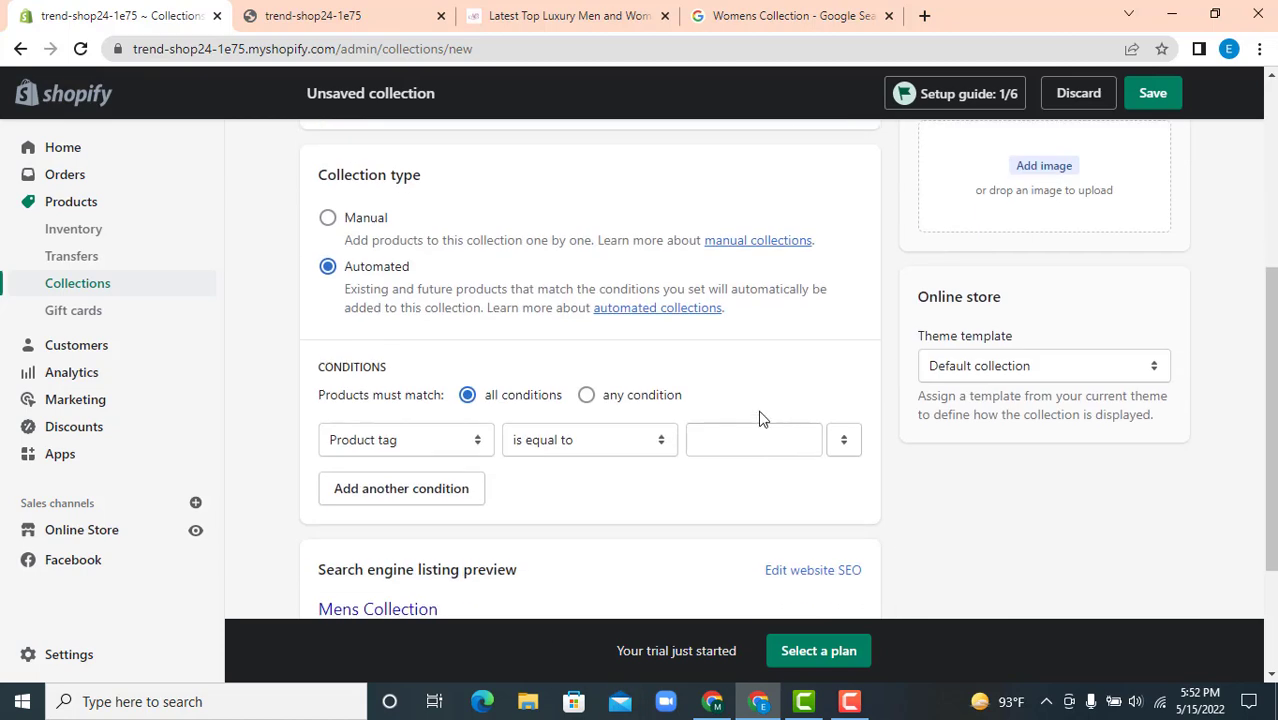
pyautogui.scroll(3, 1018, 345)
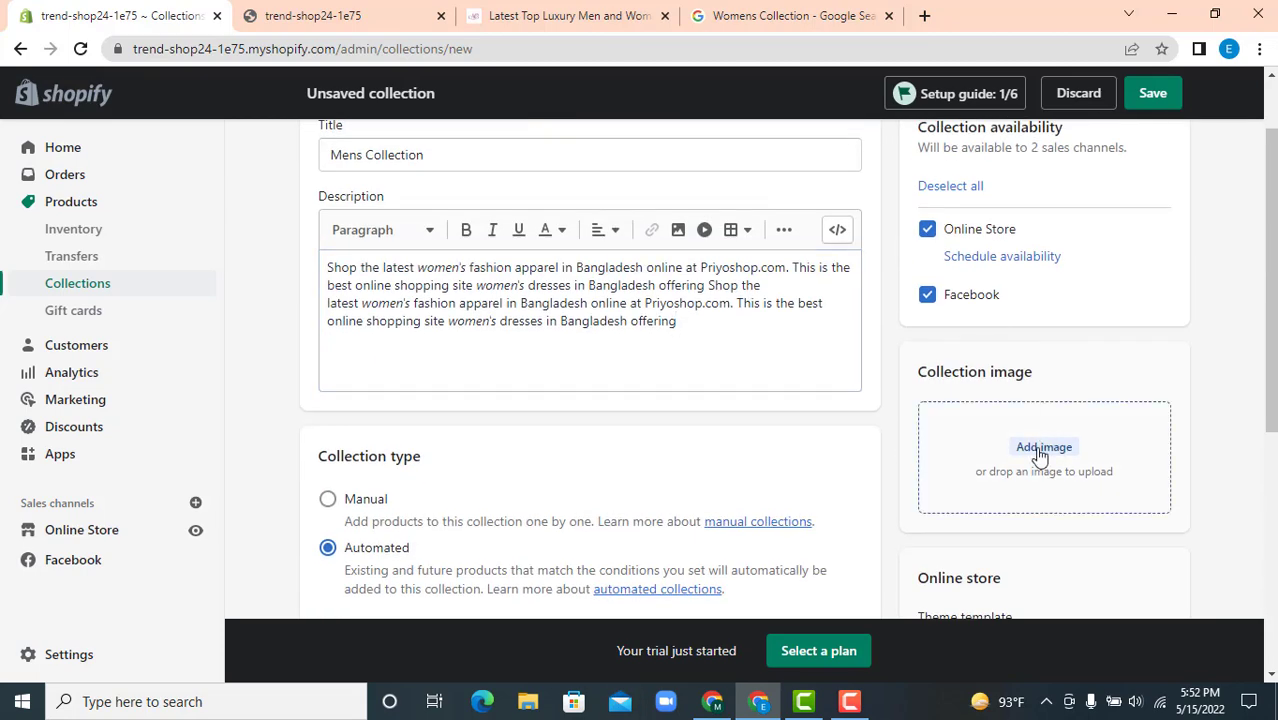
pyautogui.click(1040, 452)
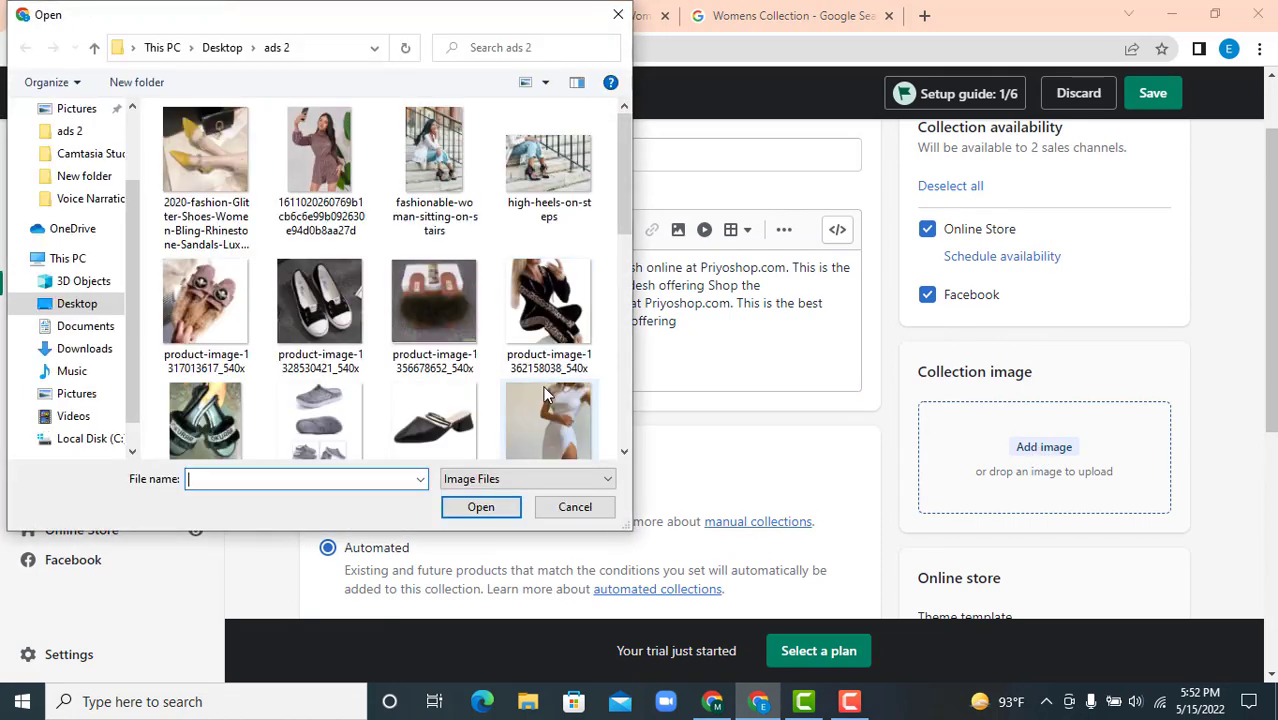
pyautogui.click(325, 424)
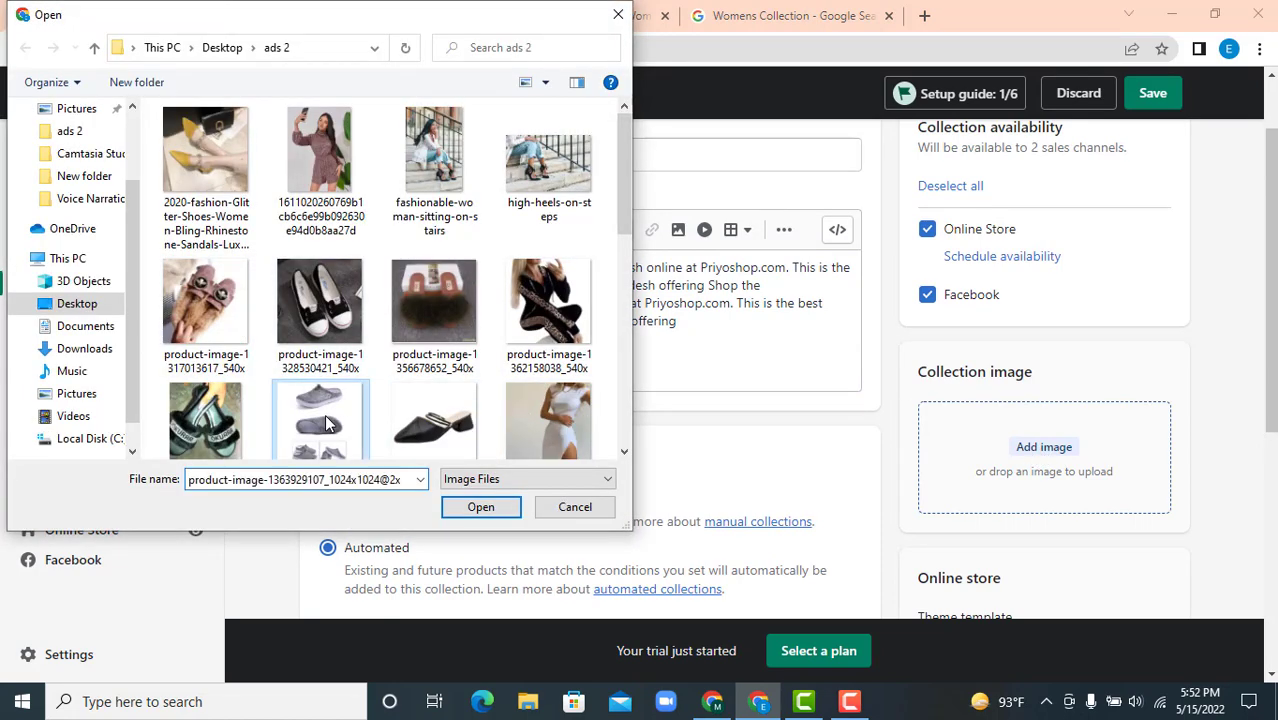
pyautogui.scroll(-1, 325, 424)
pyautogui.click(480, 507)
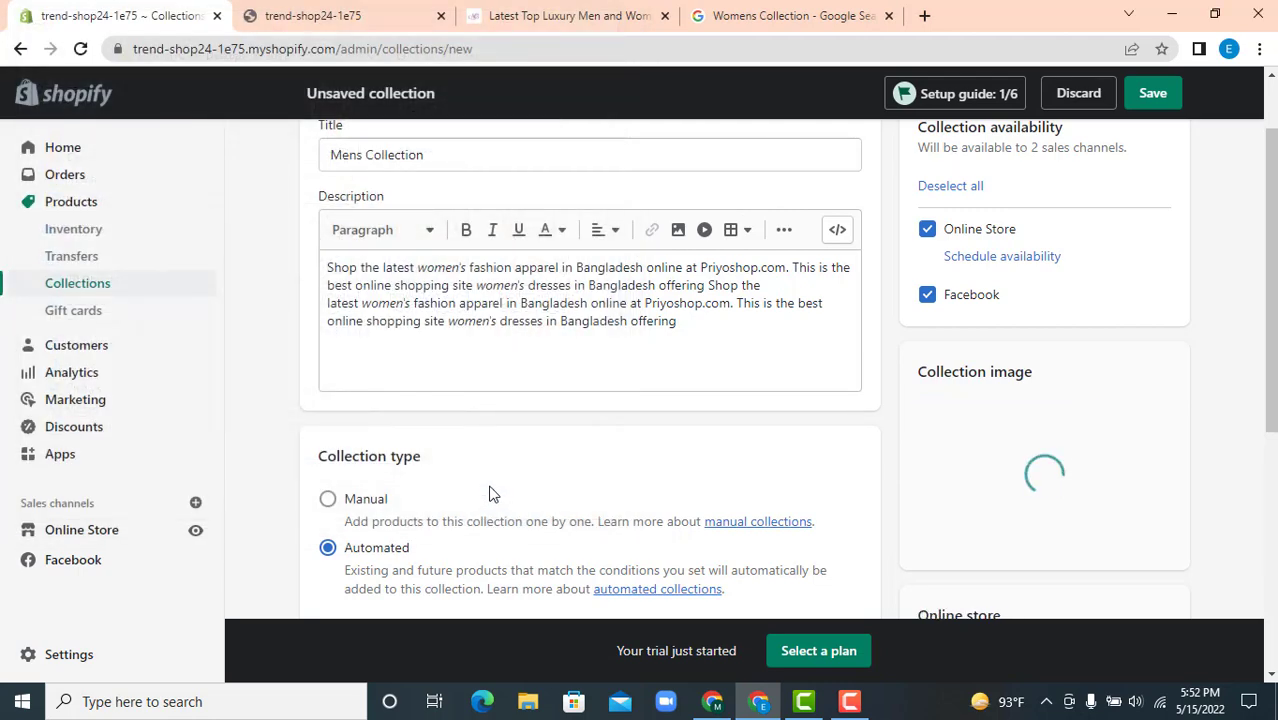
# Compare the Manual and Automated collection types, keep Automated, and review the available condition fields and operators.
pyautogui.scroll(-1, 493, 486)
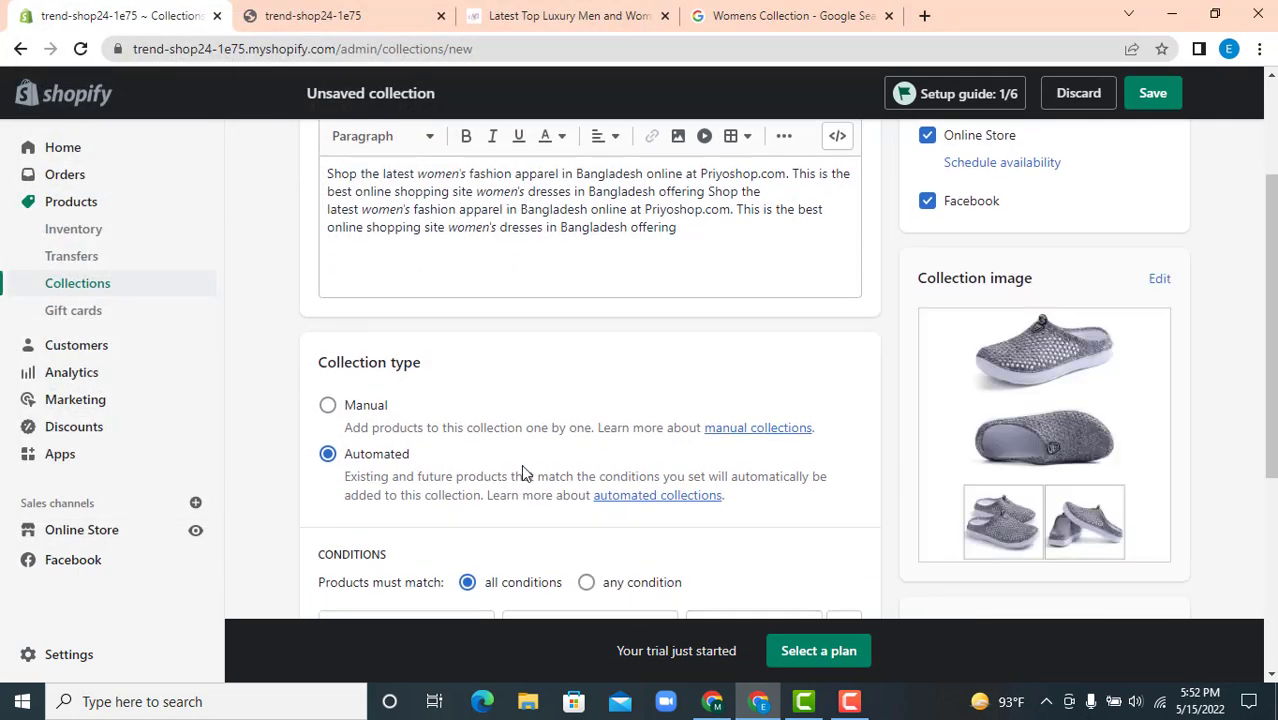
pyautogui.click(328, 405)
pyautogui.scroll(-2, 531, 414)
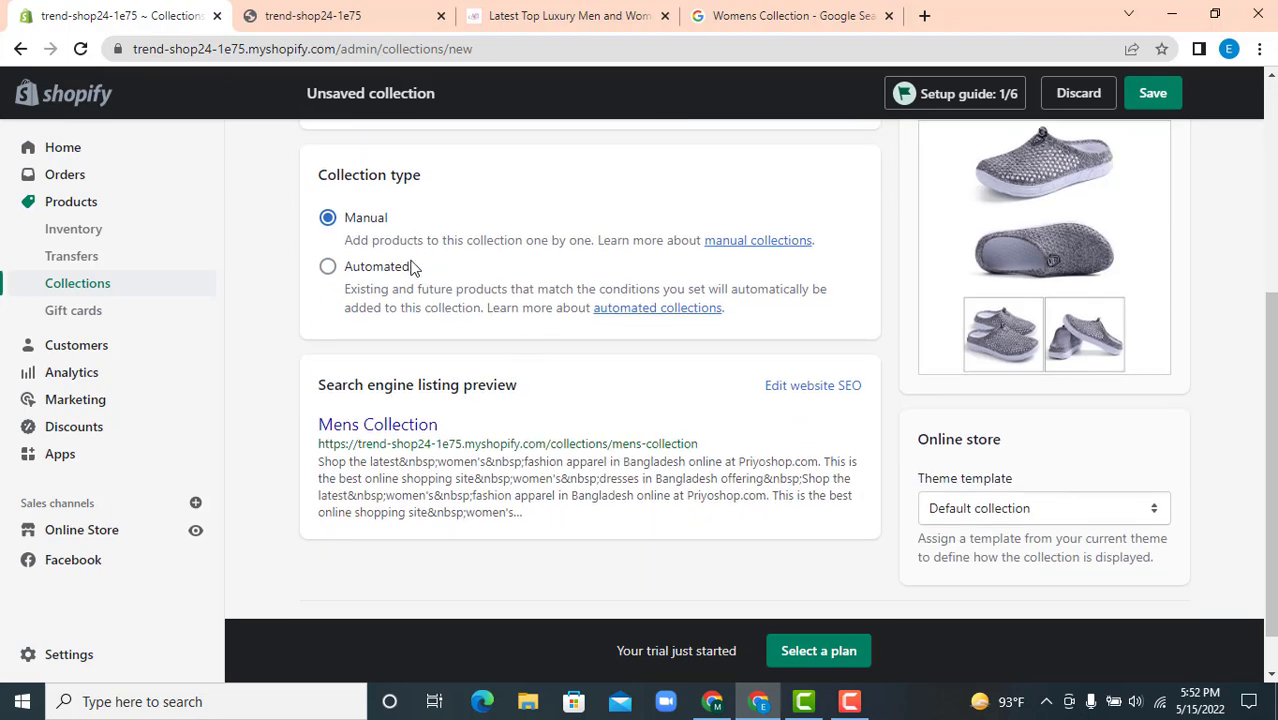
pyautogui.click(329, 268)
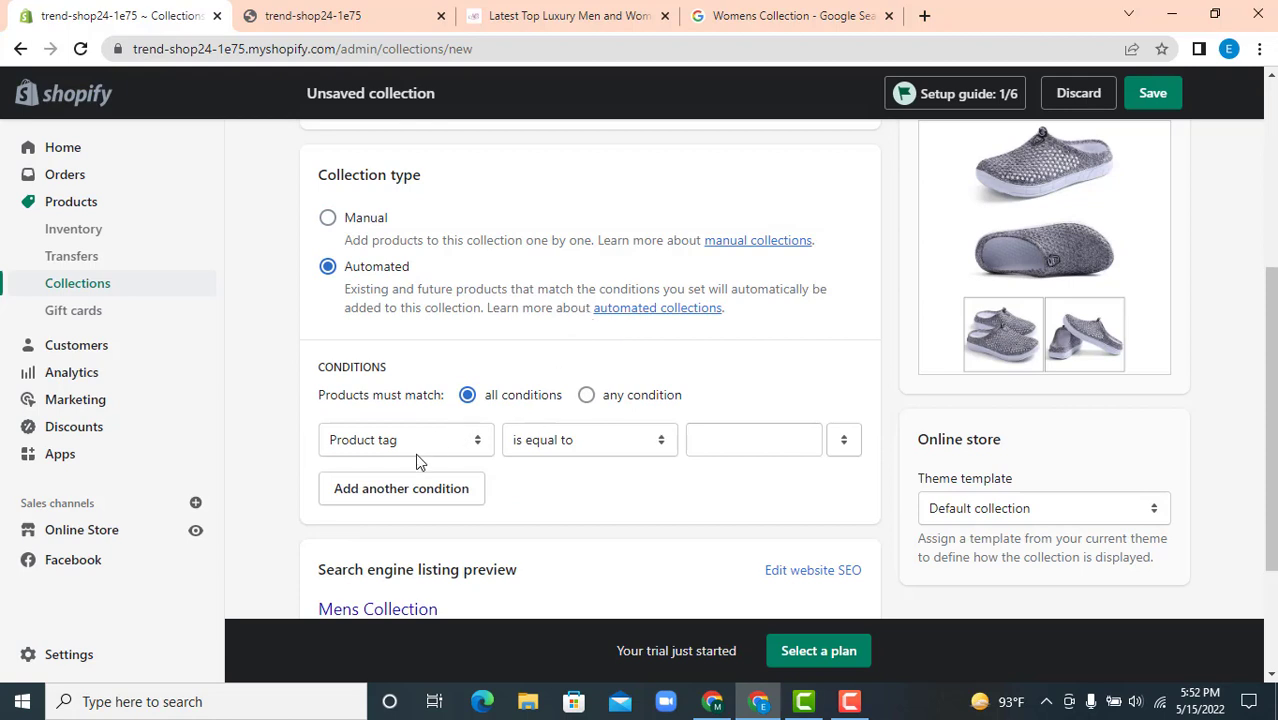
pyautogui.click(476, 445)
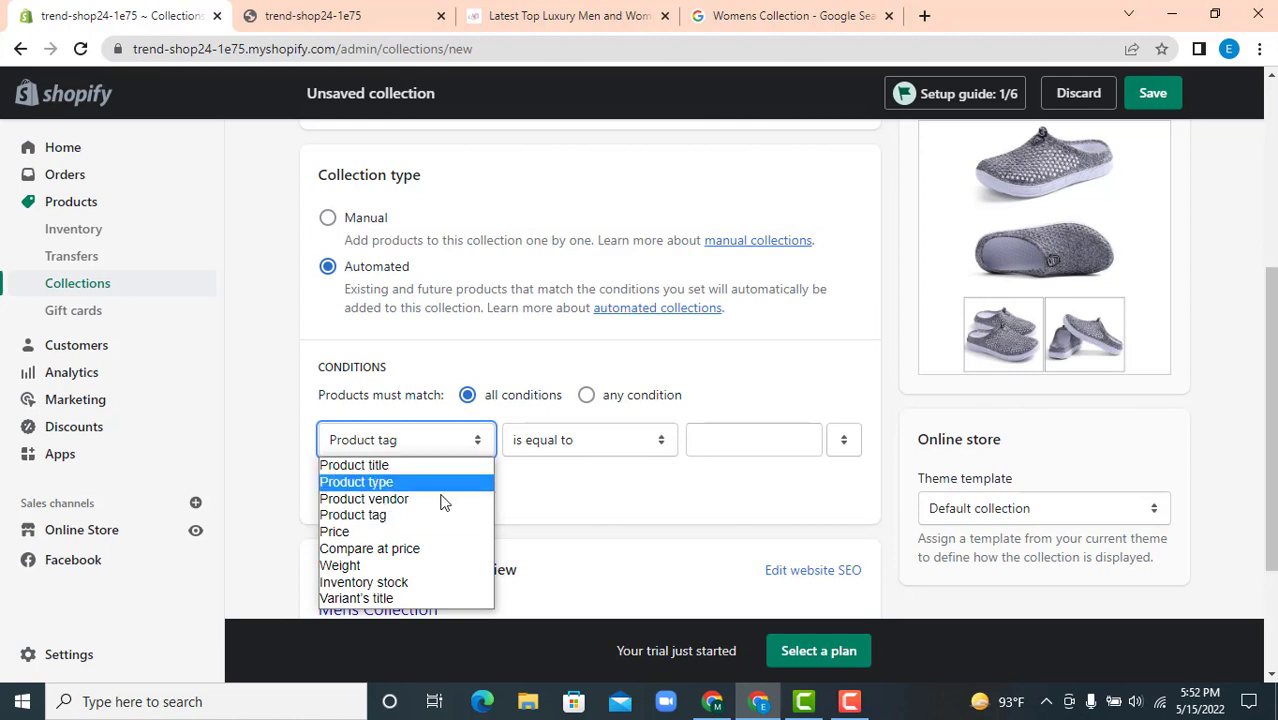
pyautogui.click(547, 495)
pyautogui.click(547, 495)
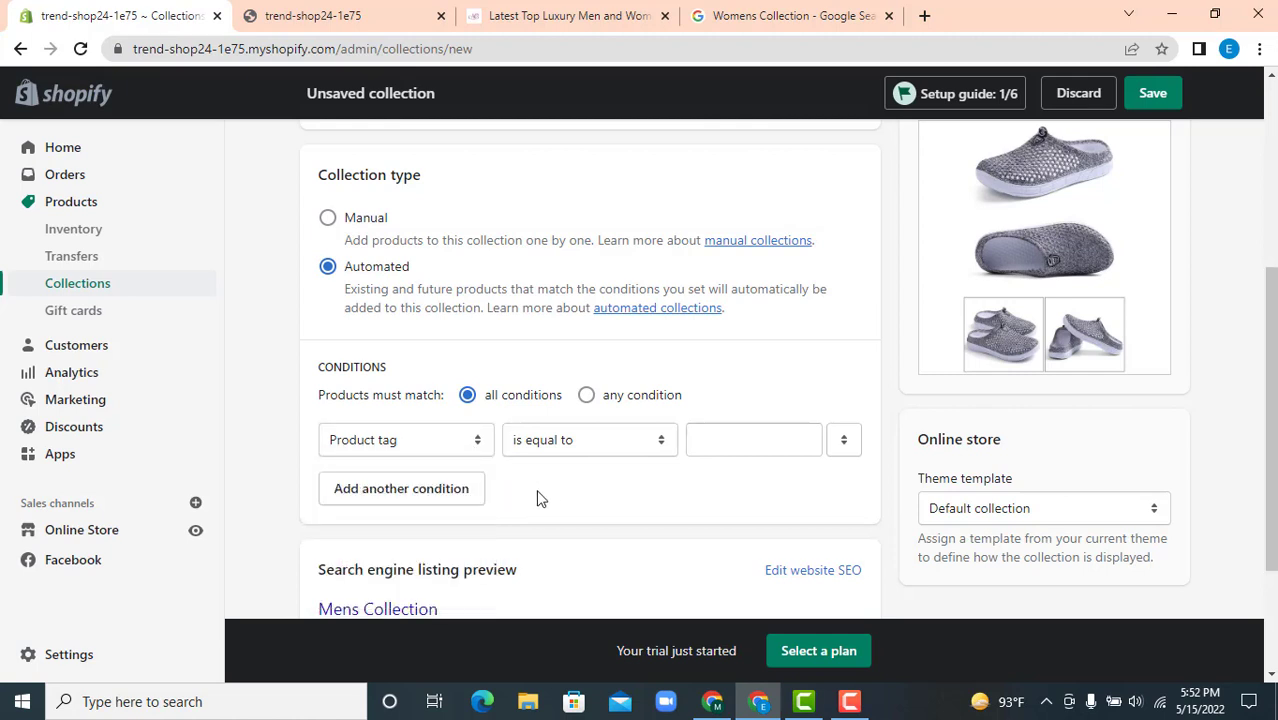
pyautogui.click(570, 445)
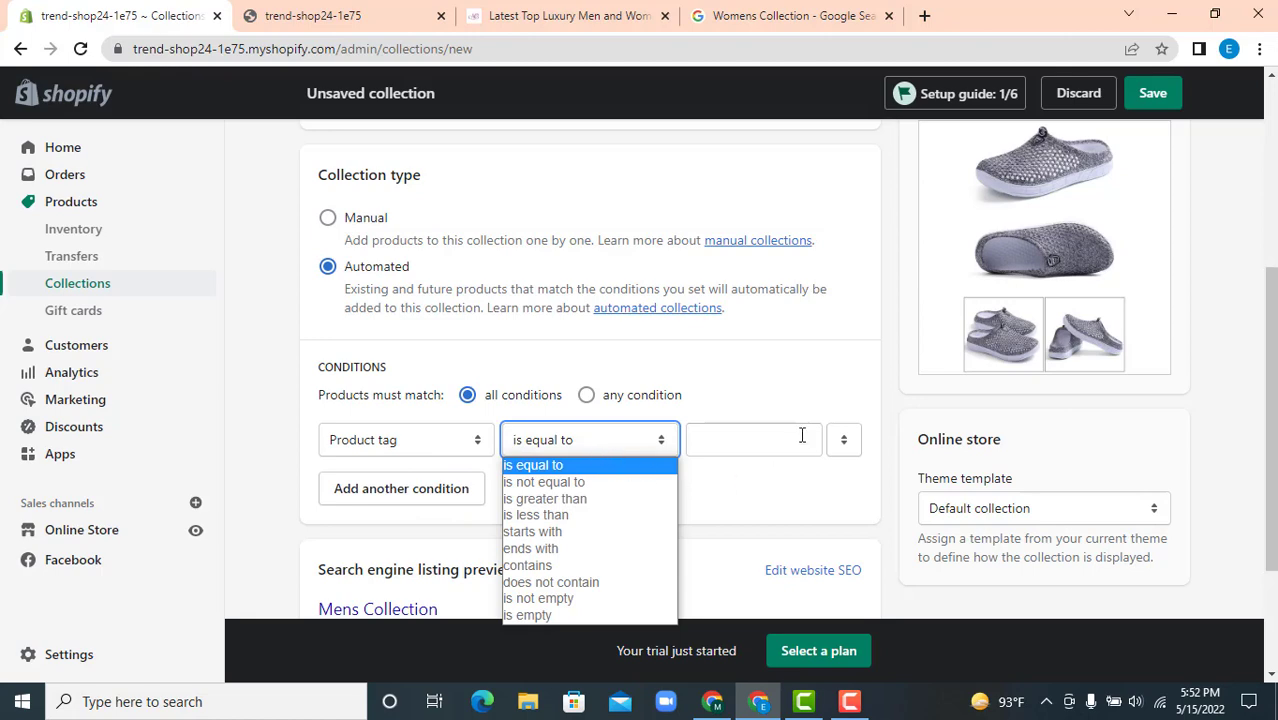
# Try to save the Mens Collection without a product tag value, and clear all of its description text.
pyautogui.scroll(-2, 815, 233)
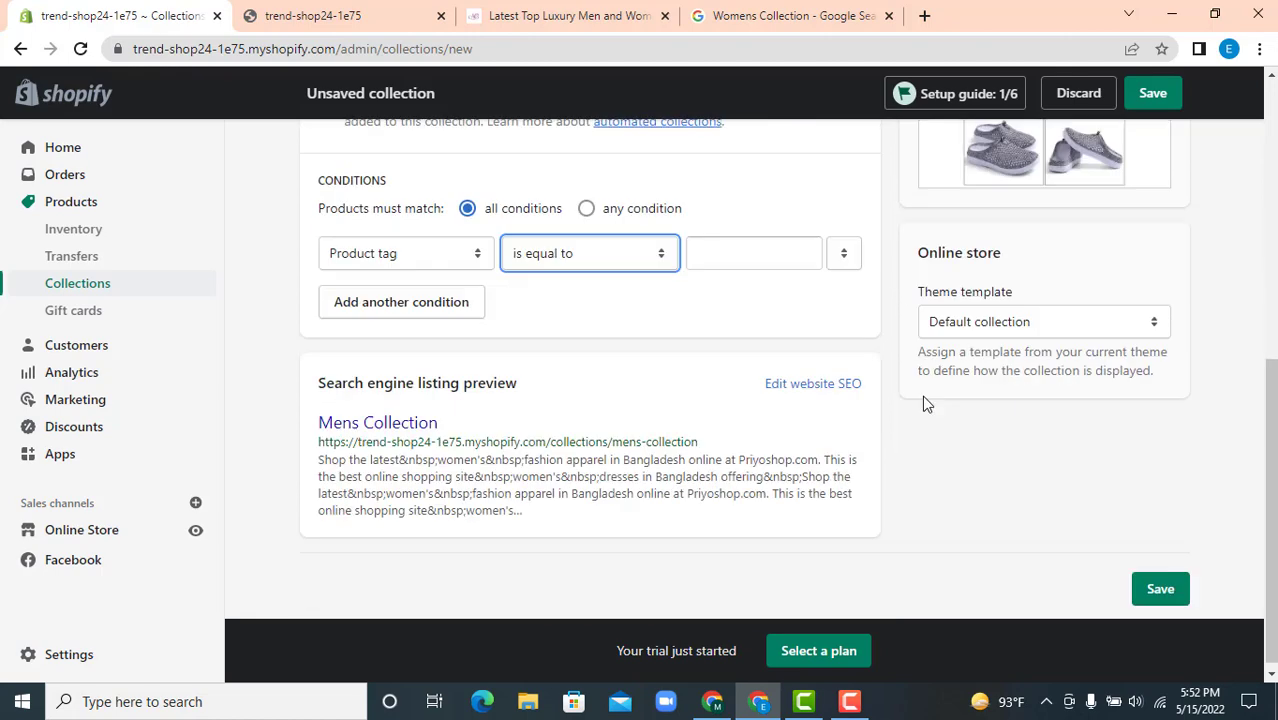
pyautogui.click(1162, 585)
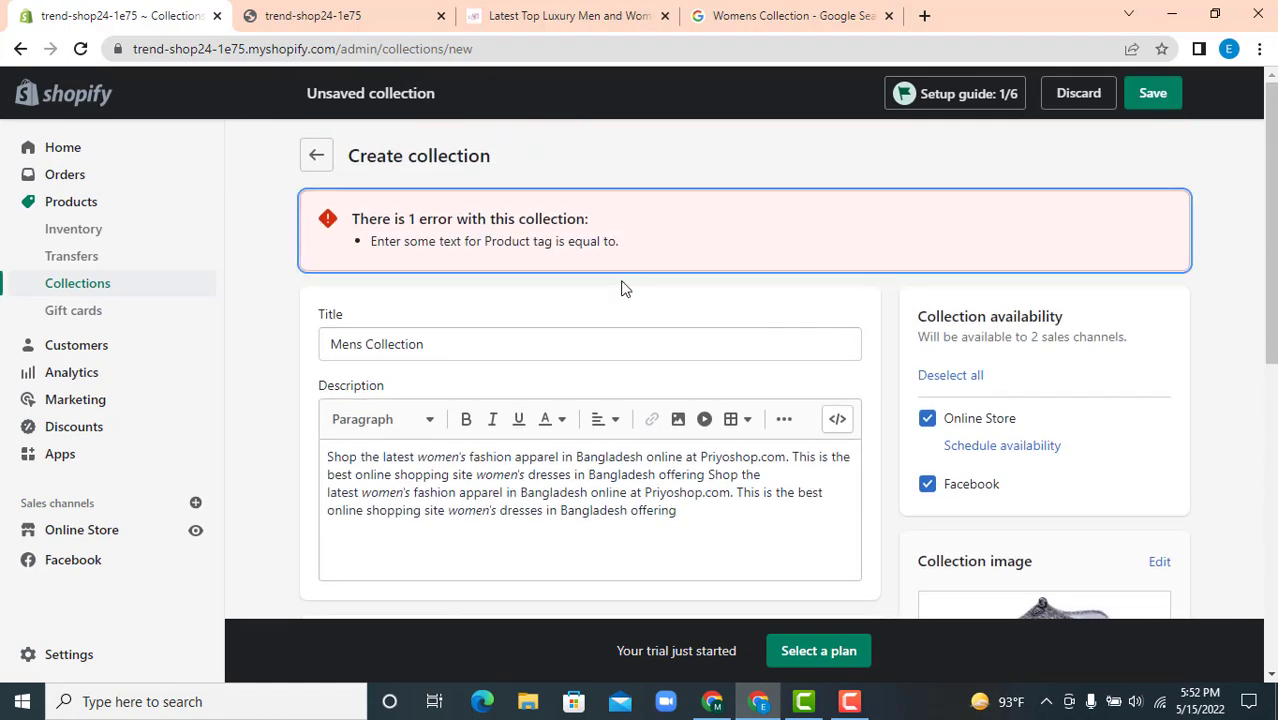
pyautogui.moveTo(708, 517); pyautogui.dragTo(545, 512)
pyautogui.moveTo(463, 476); pyautogui.dragTo(323, 447)
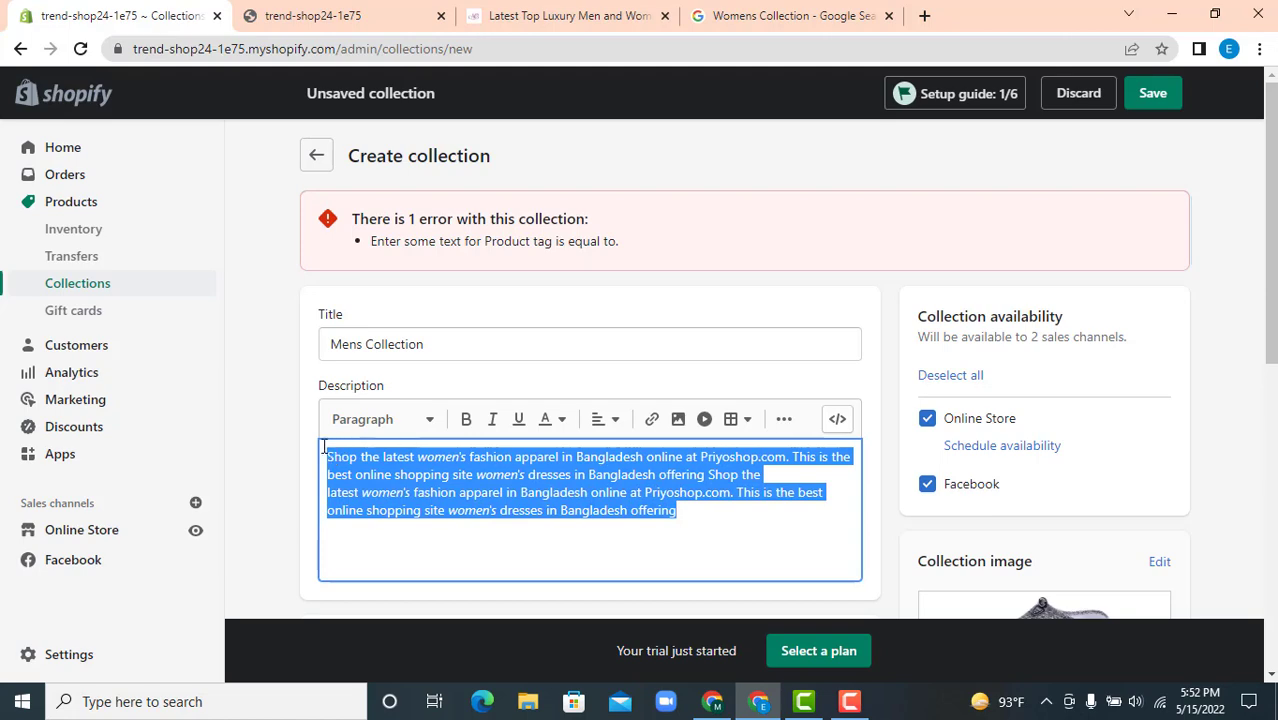
pyautogui.press('BackSpace')
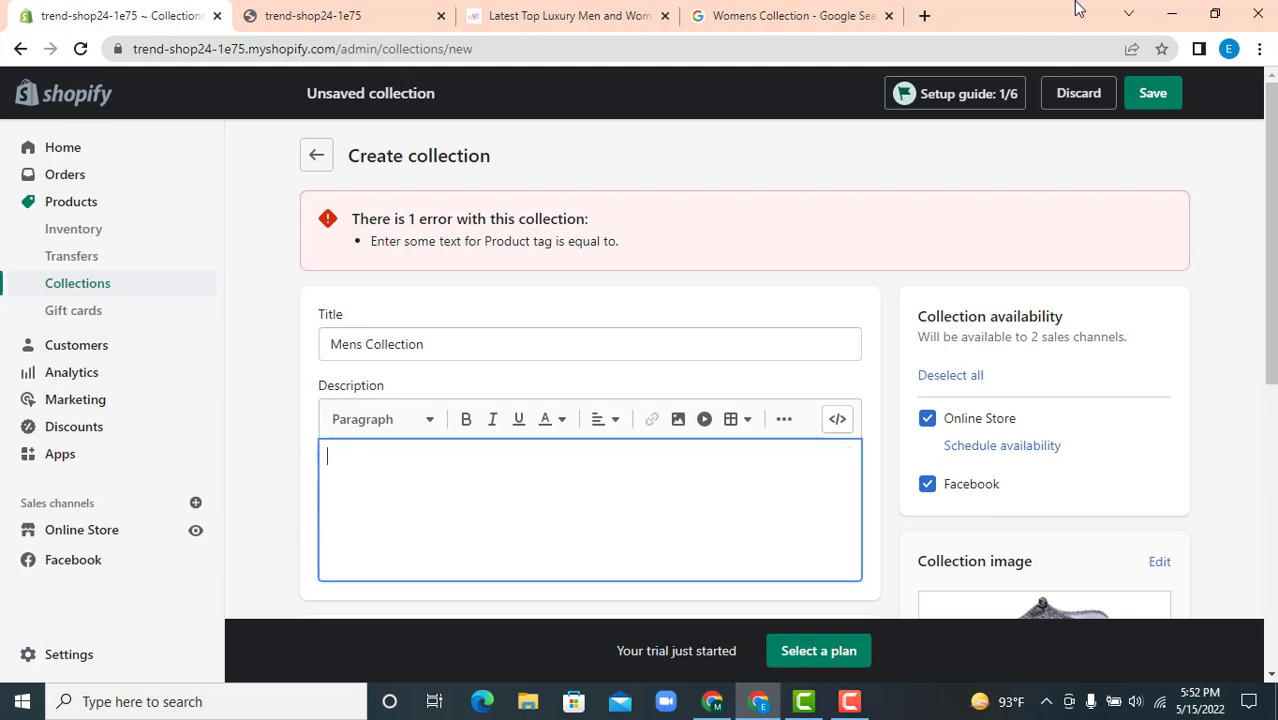
# Copy the description of the OVS women's clothing result, starting at "TOP-QUALITY, ON-TREND", from the Womens Collection Google search.
pyautogui.click(790, 15)
pyautogui.scroll(-7, 543, 371)
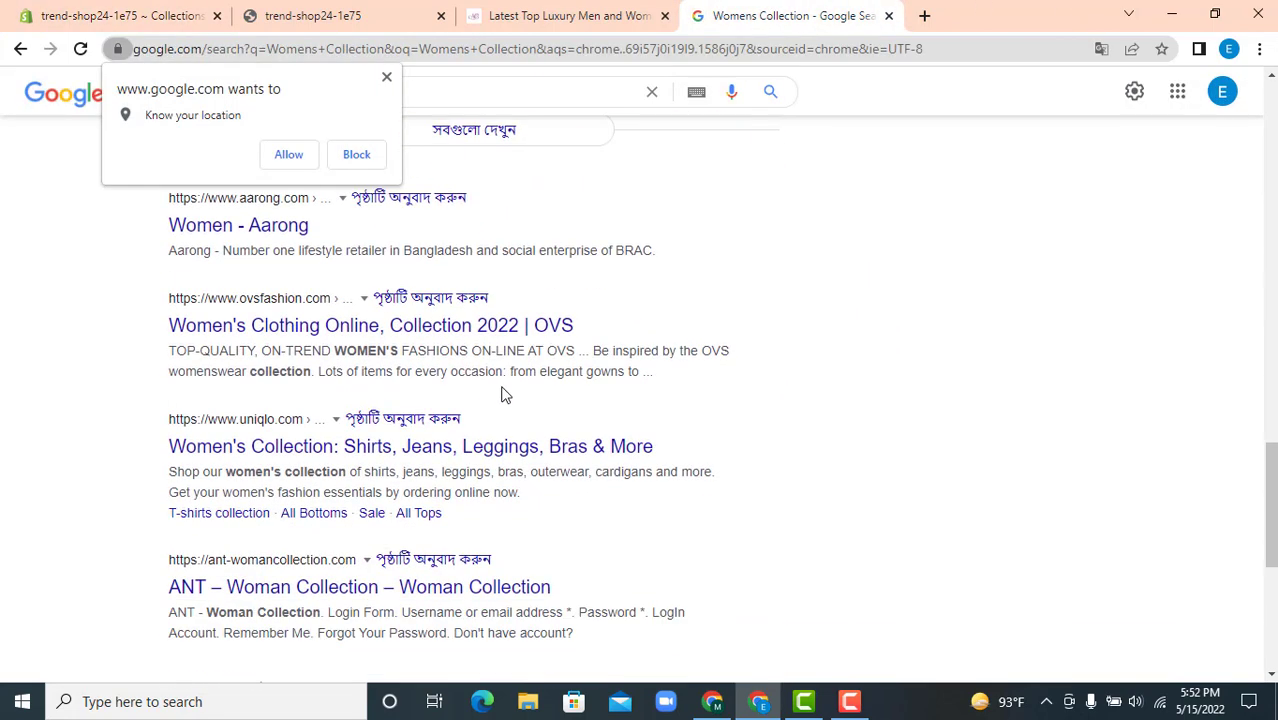
pyautogui.moveTo(648, 380); pyautogui.dragTo(170, 367)
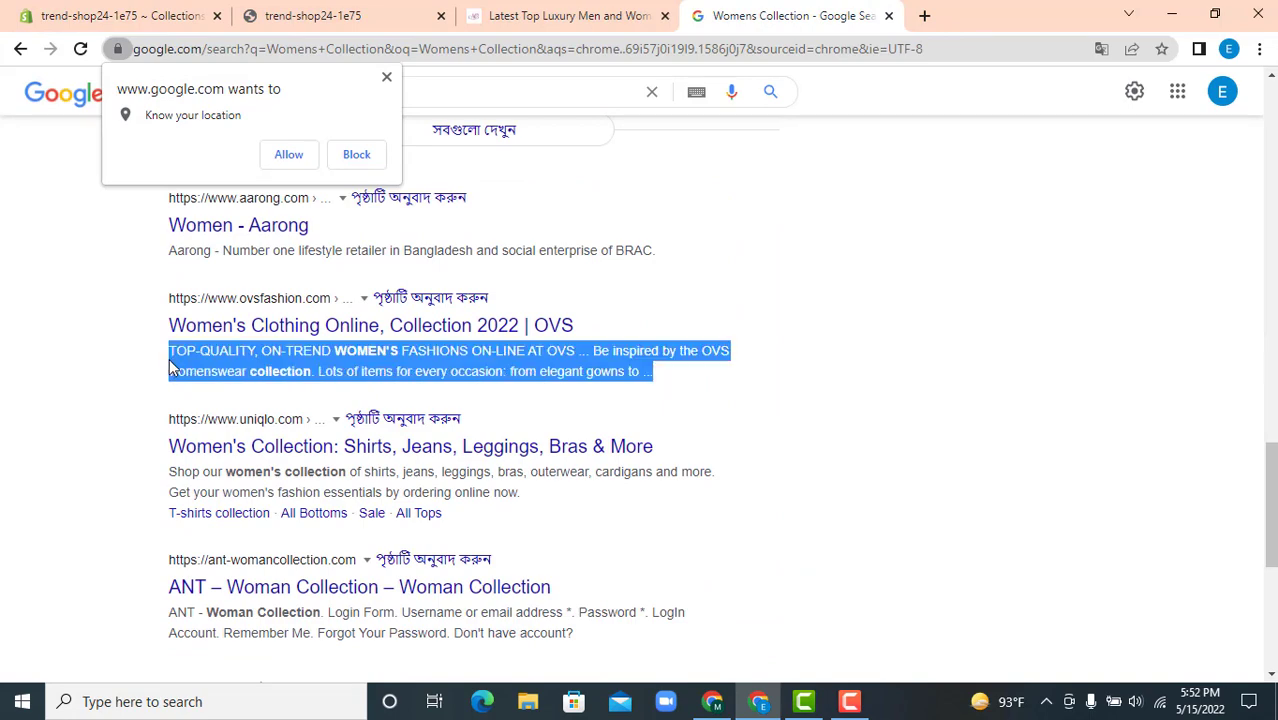
pyautogui.rightClick(188, 356)
pyautogui.click(237, 370)
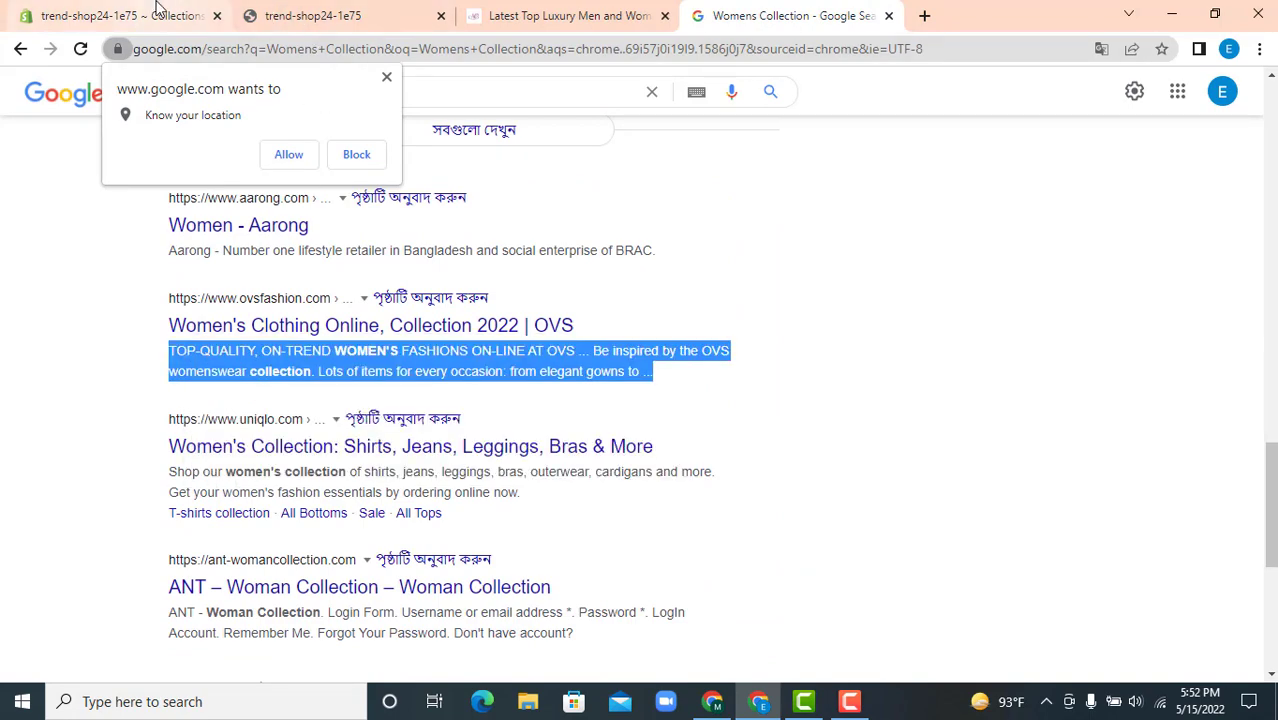
# Paste the copied OVS text as the Mens Collection description and try to save the collection without a product tag value.
pyautogui.click(120, 15)
pyautogui.hotkey('ctrl', 'v')
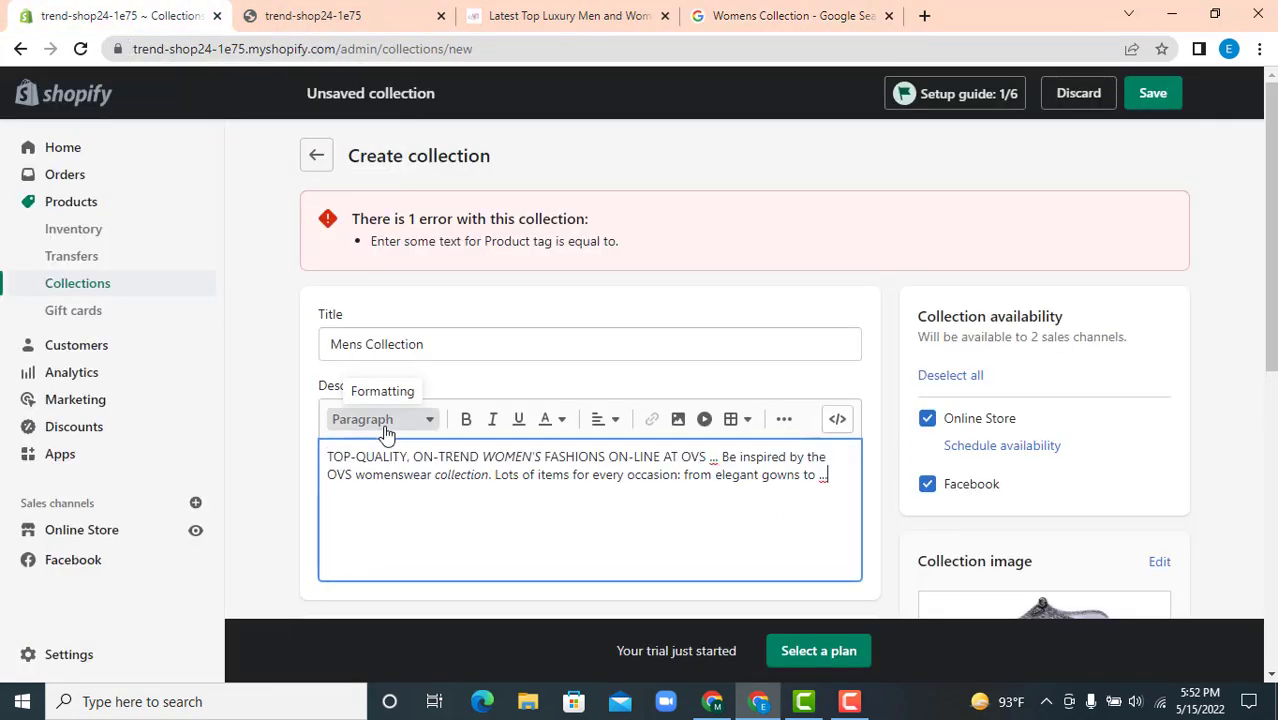
pyautogui.click(1155, 93)
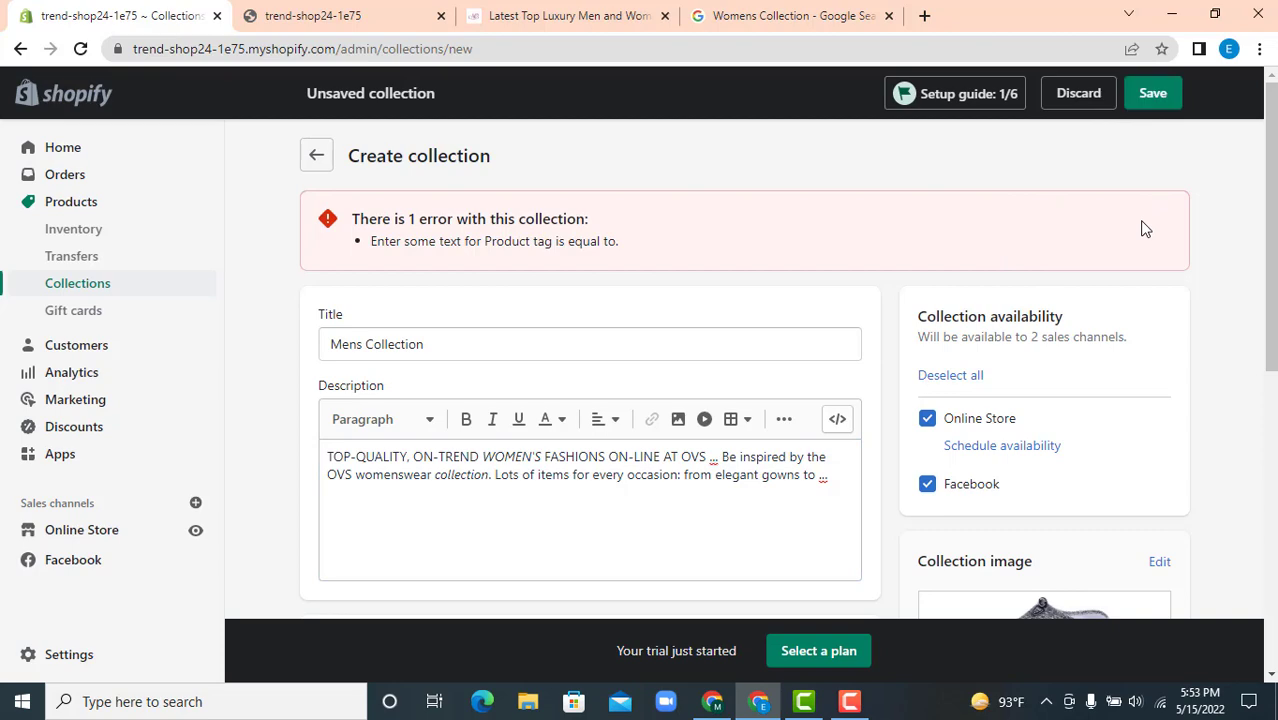
pyautogui.scroll(-5, 1135, 235)
pyautogui.scroll(4, 423, 236)
pyautogui.scroll(-10, 423, 236)
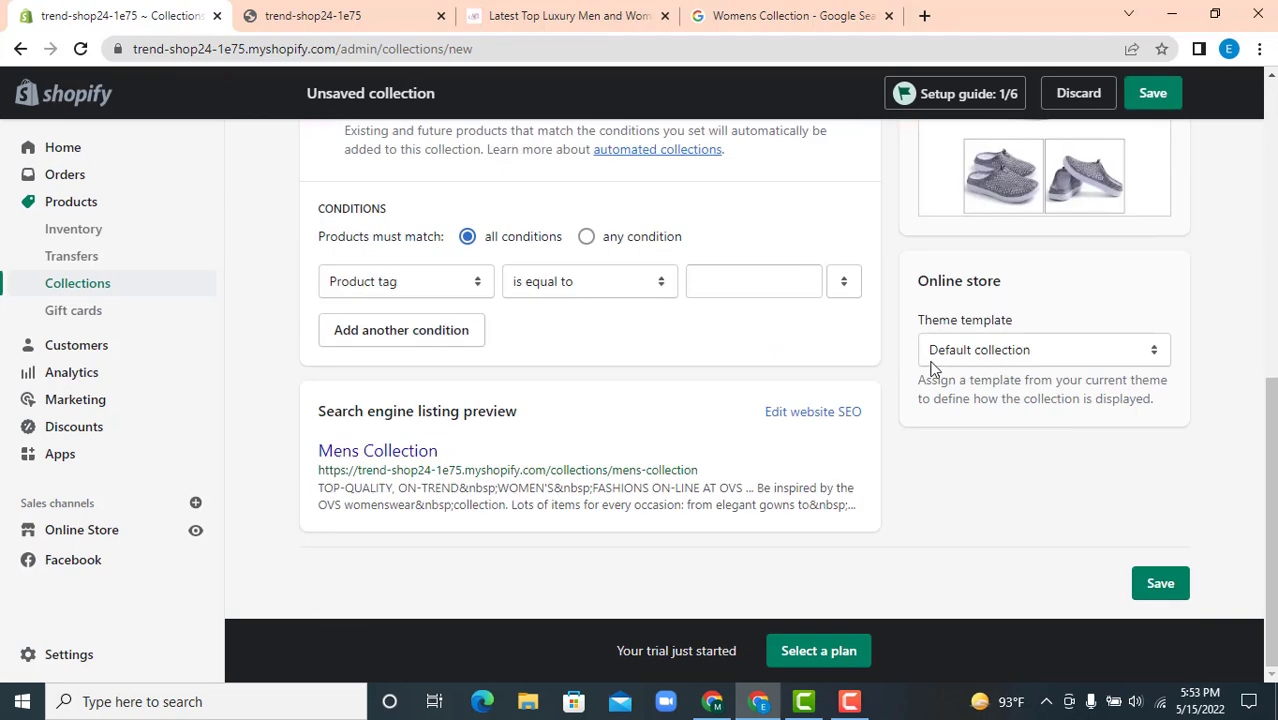
pyautogui.click(1157, 585)
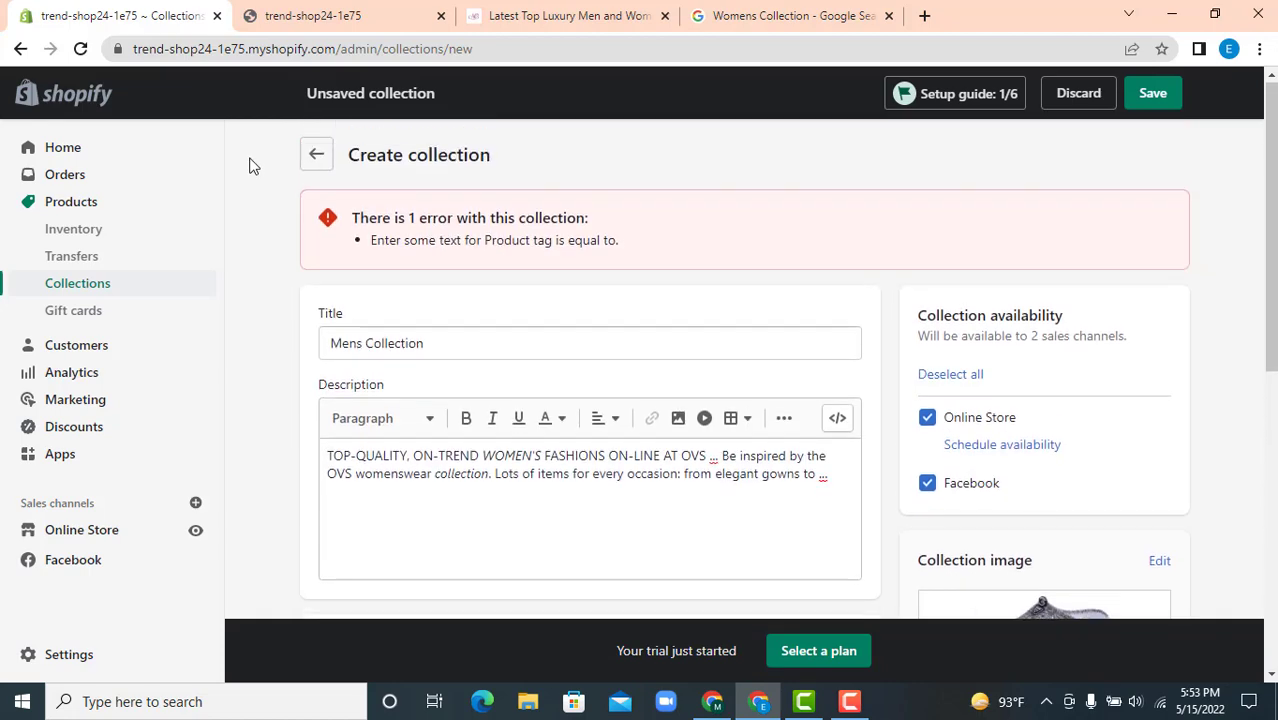
# Stay on the Create collection page and reload it to clear the unsaved entries.
pyautogui.click(314, 155)
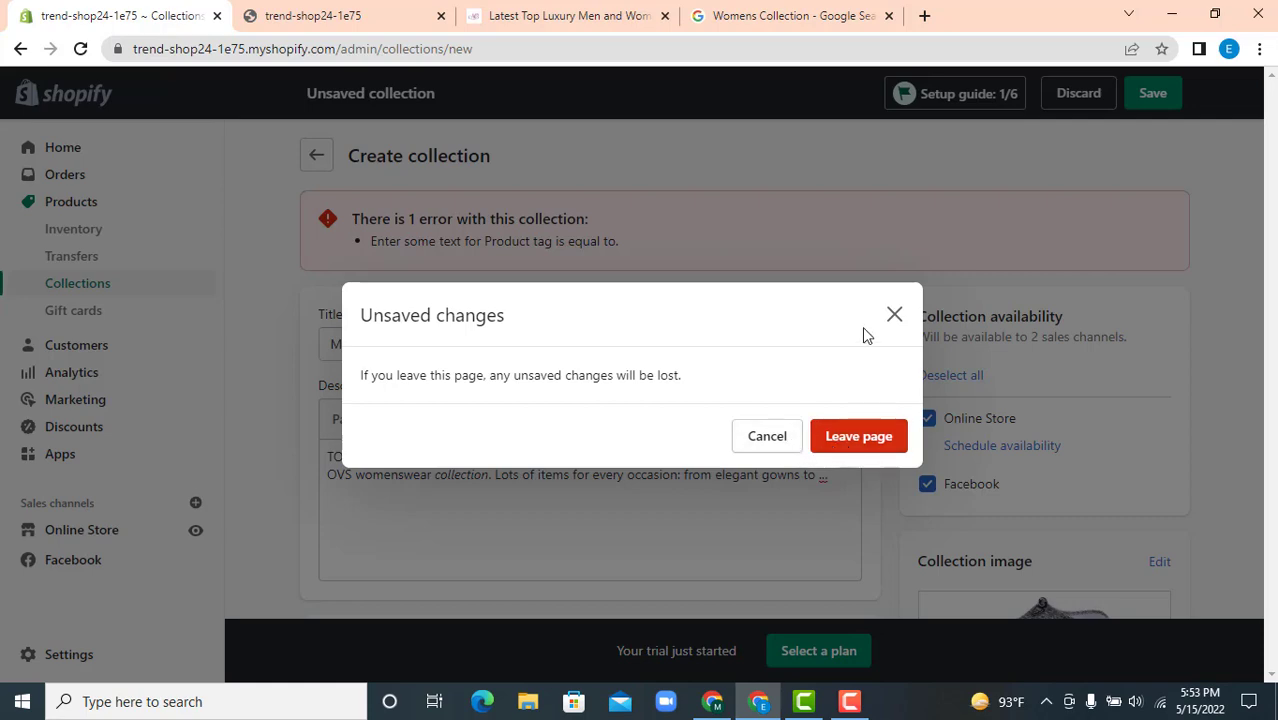
pyautogui.click(894, 316)
pyautogui.click(81, 48)
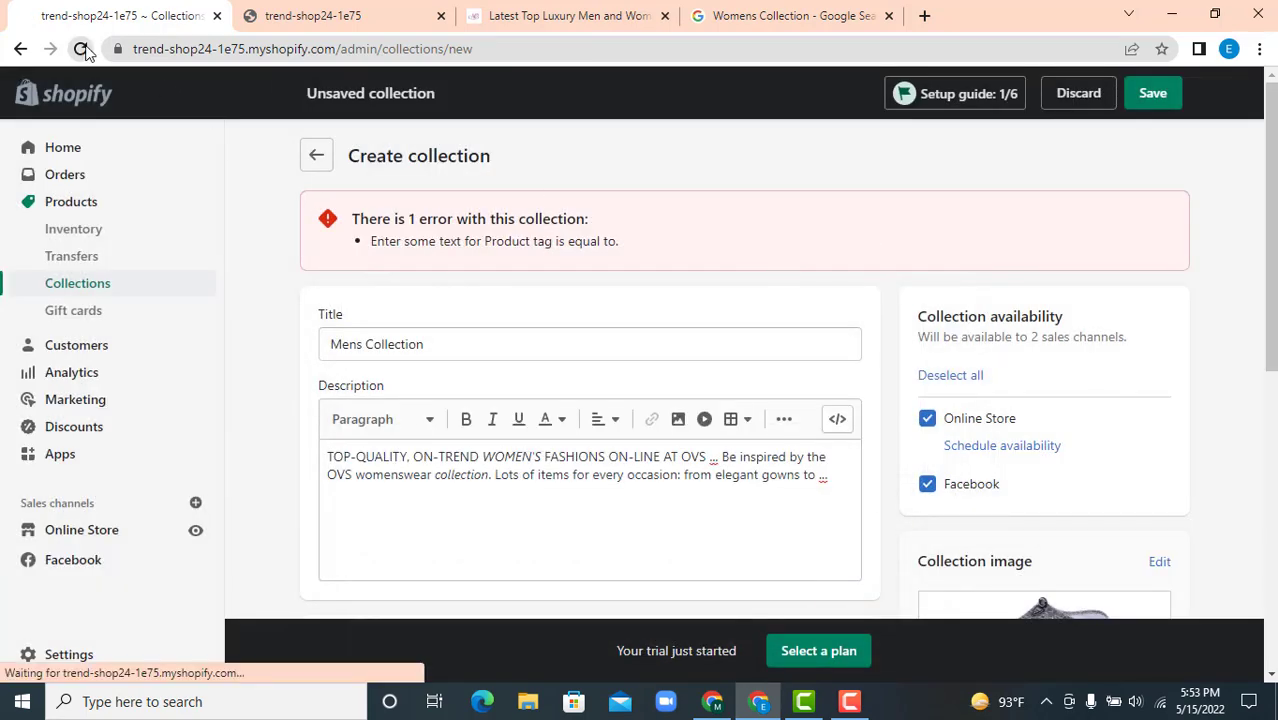
pyautogui.click(716, 156)
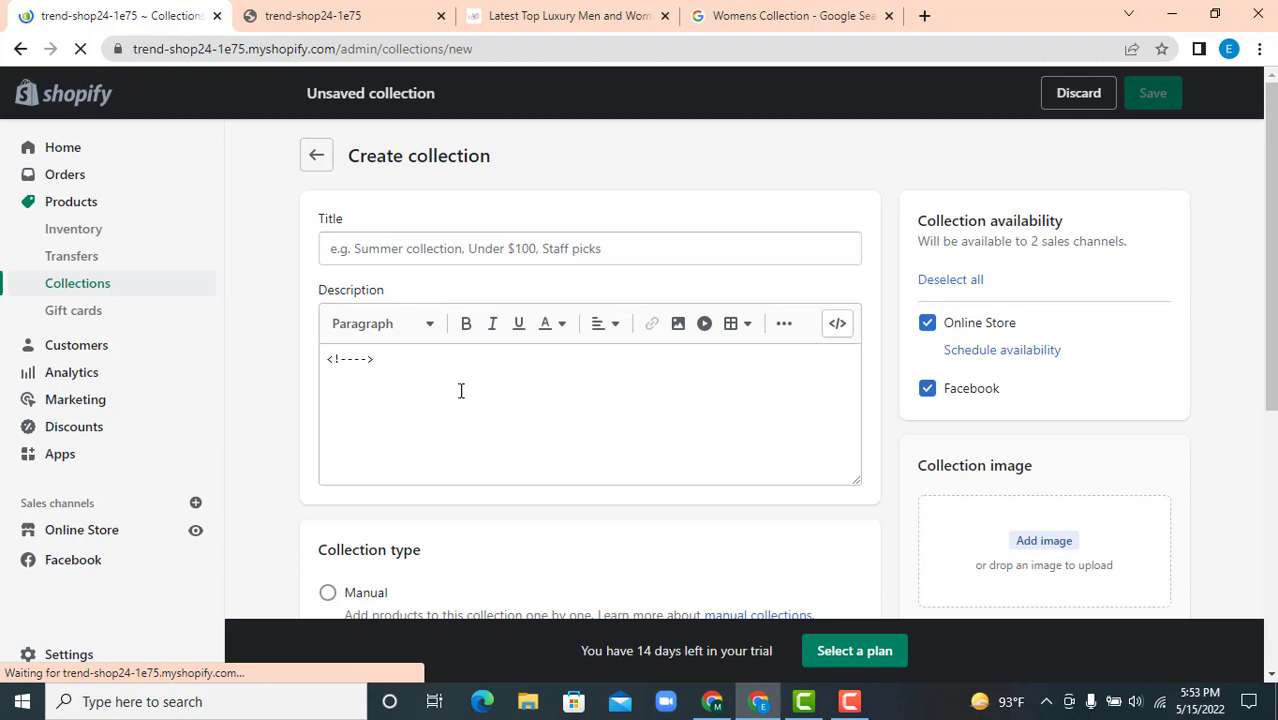
# Paste the copied OVS text as the collection description and enter "Mens collection" as the title.
pyautogui.click(421, 379)
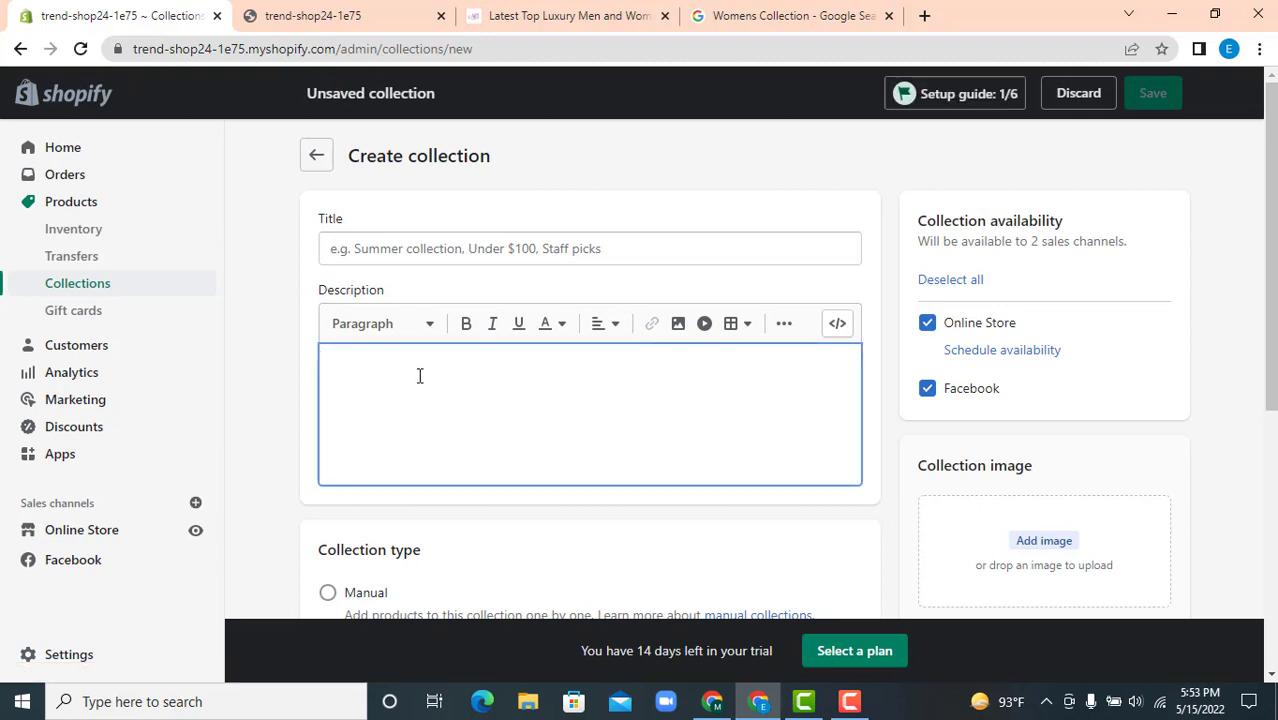
pyautogui.rightClick(419, 375)
pyautogui.click(363, 375)
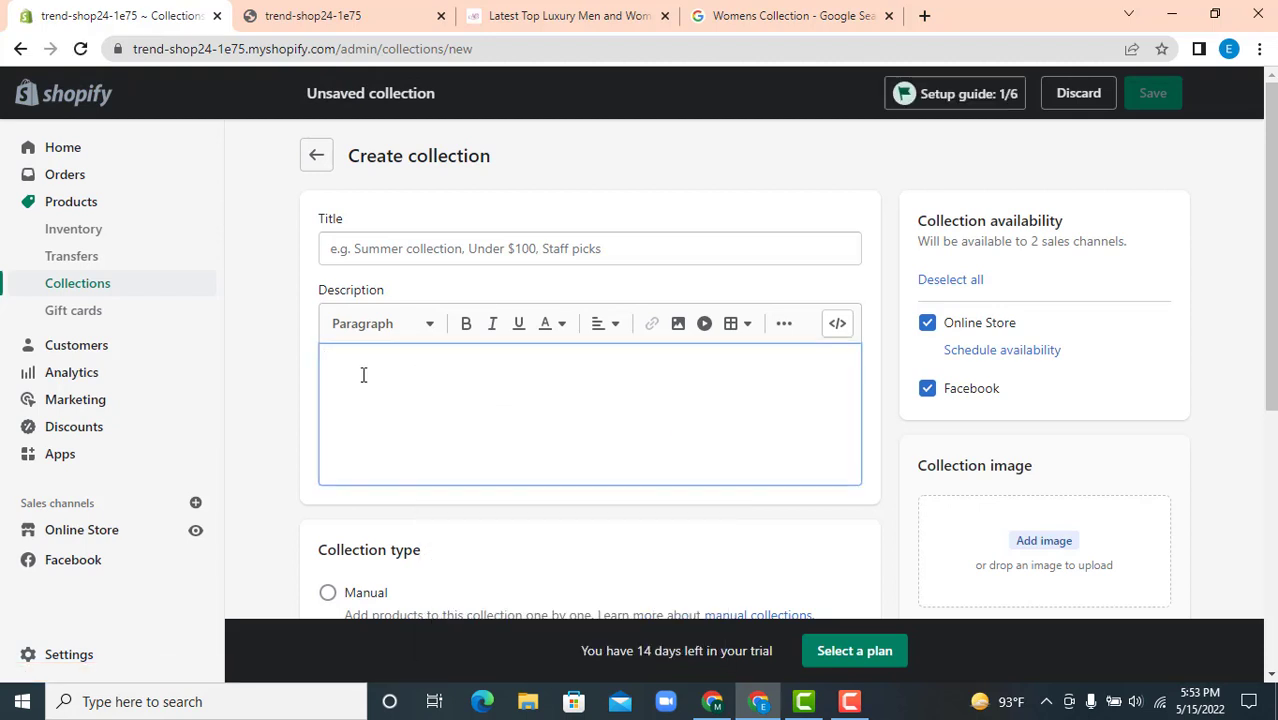
pyautogui.click(363, 376)
pyautogui.hotkey('ctrl', 'v')
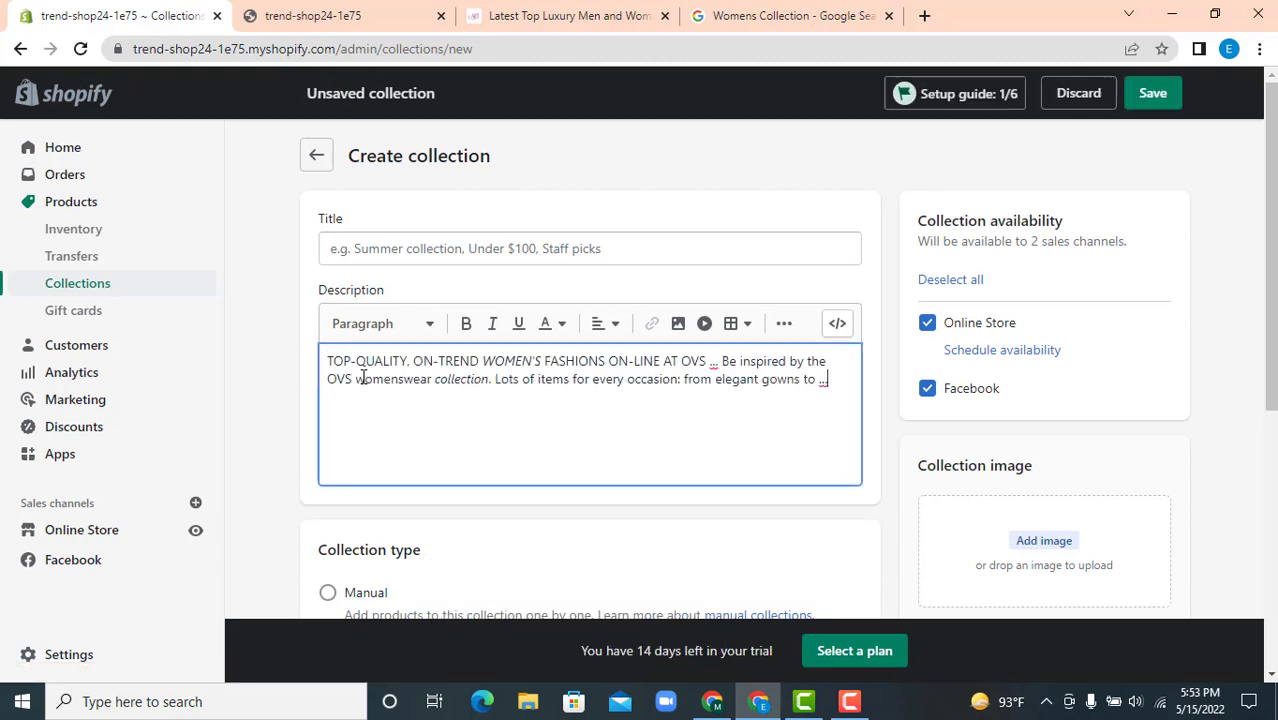
pyautogui.click(362, 251)
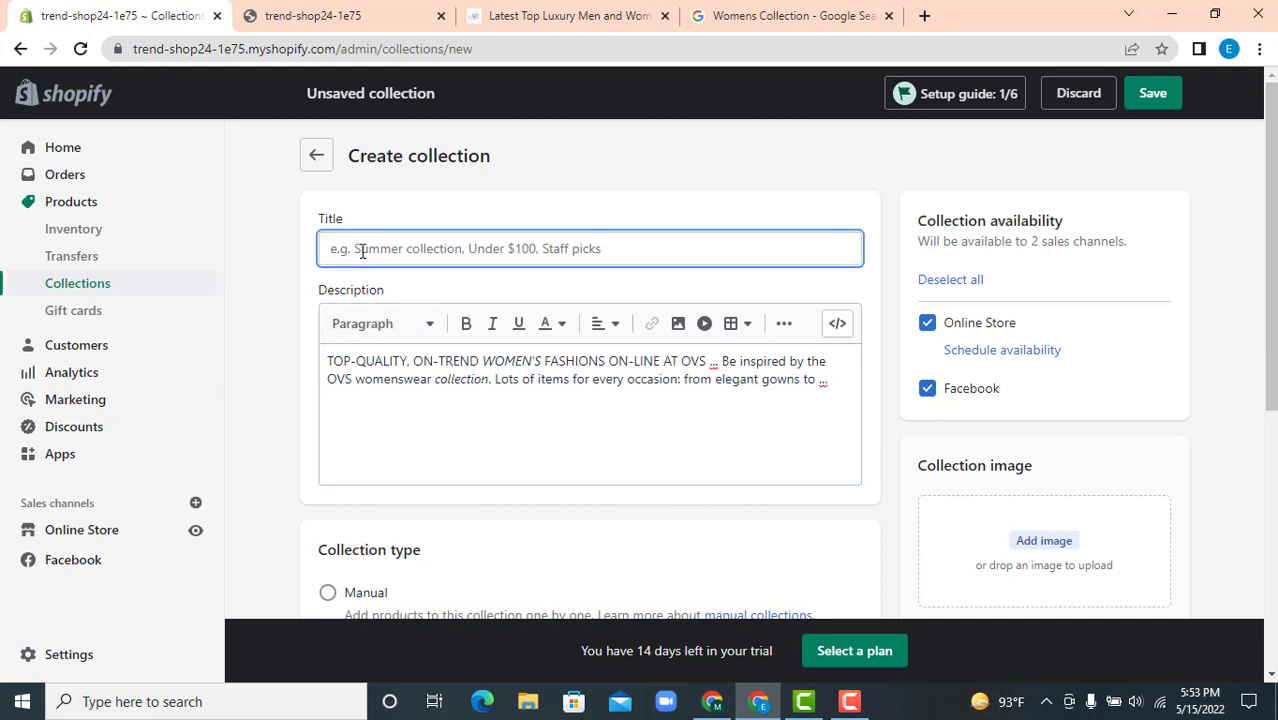
pyautogui.write('Mens collection')
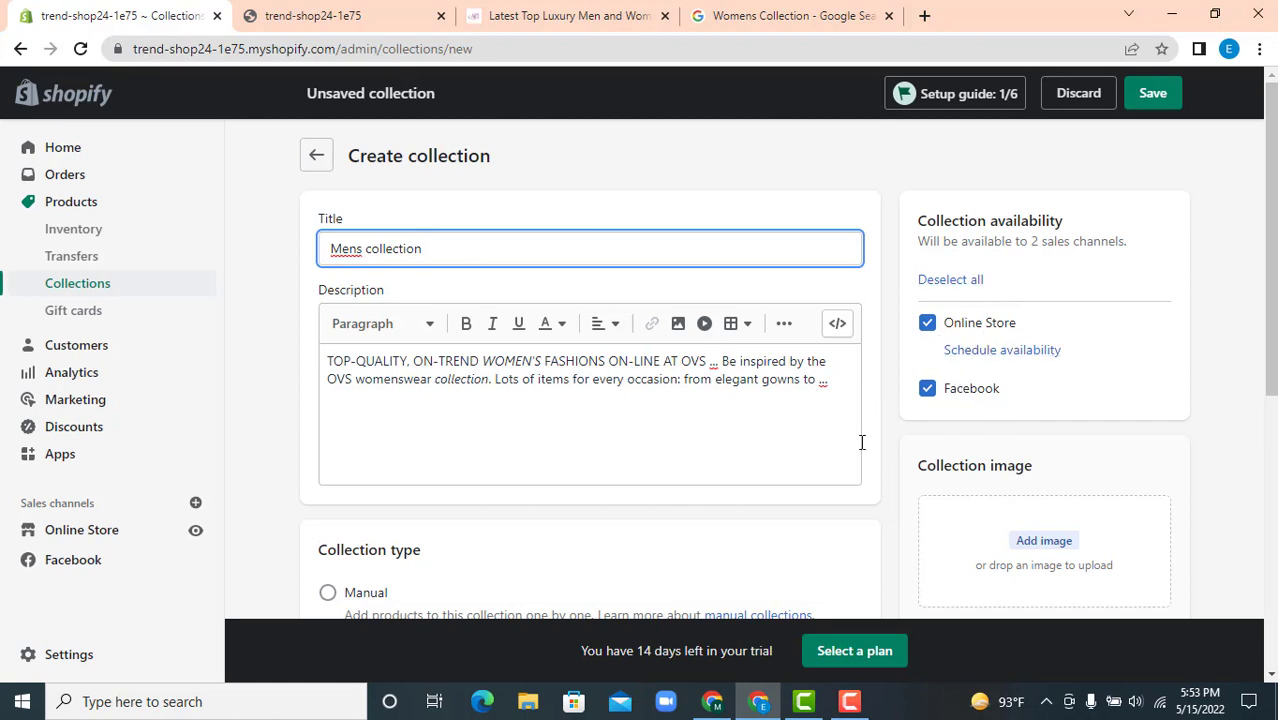
# Add the grey slippers picture from the ads 2 folder as the collection image.
pyautogui.scroll(-1, 861, 442)
pyautogui.click(1044, 447)
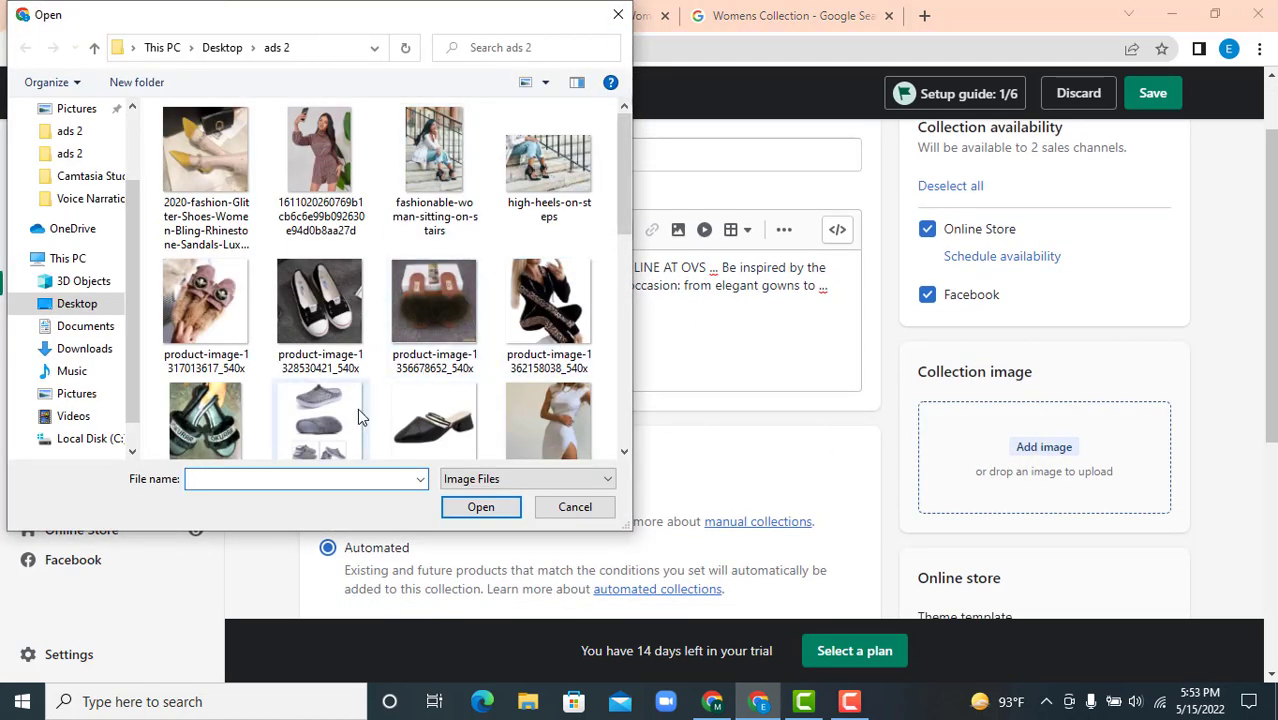
pyautogui.click(357, 408)
pyautogui.click(480, 507)
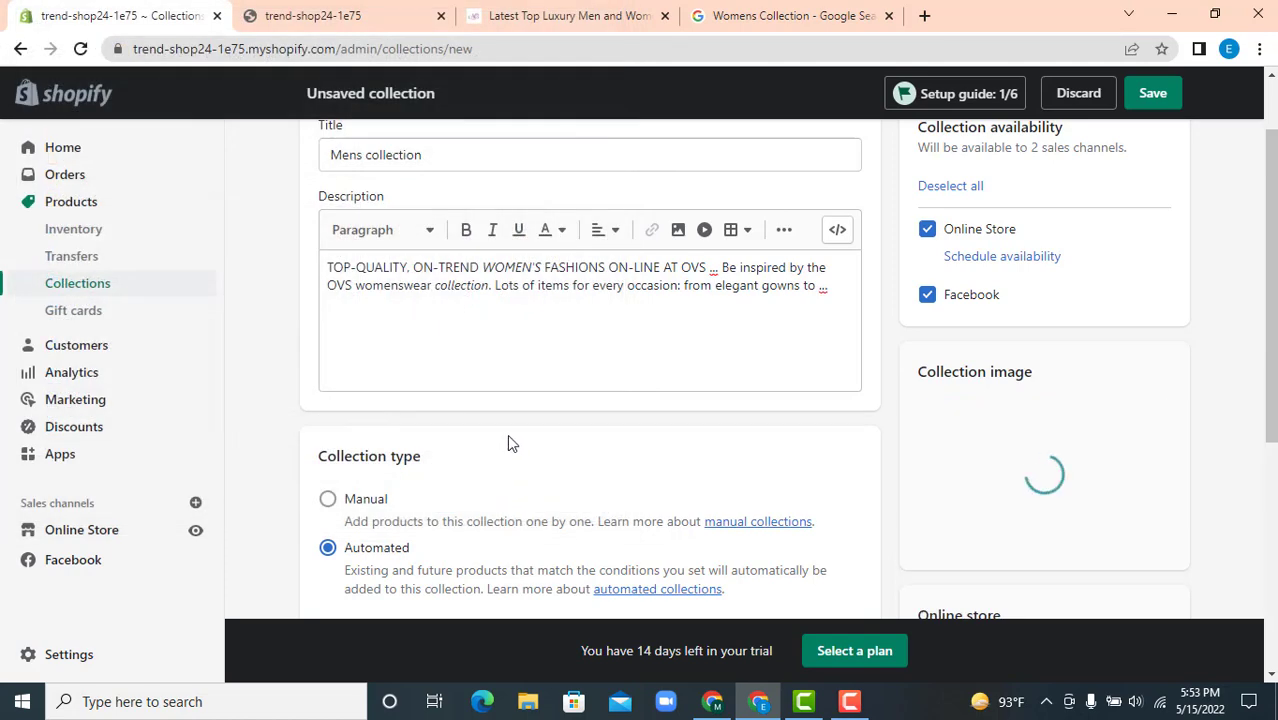
# Review the available condition fields, keep Product tag, and try to save the collection with an empty tag value.
pyautogui.scroll(-2, 548, 462)
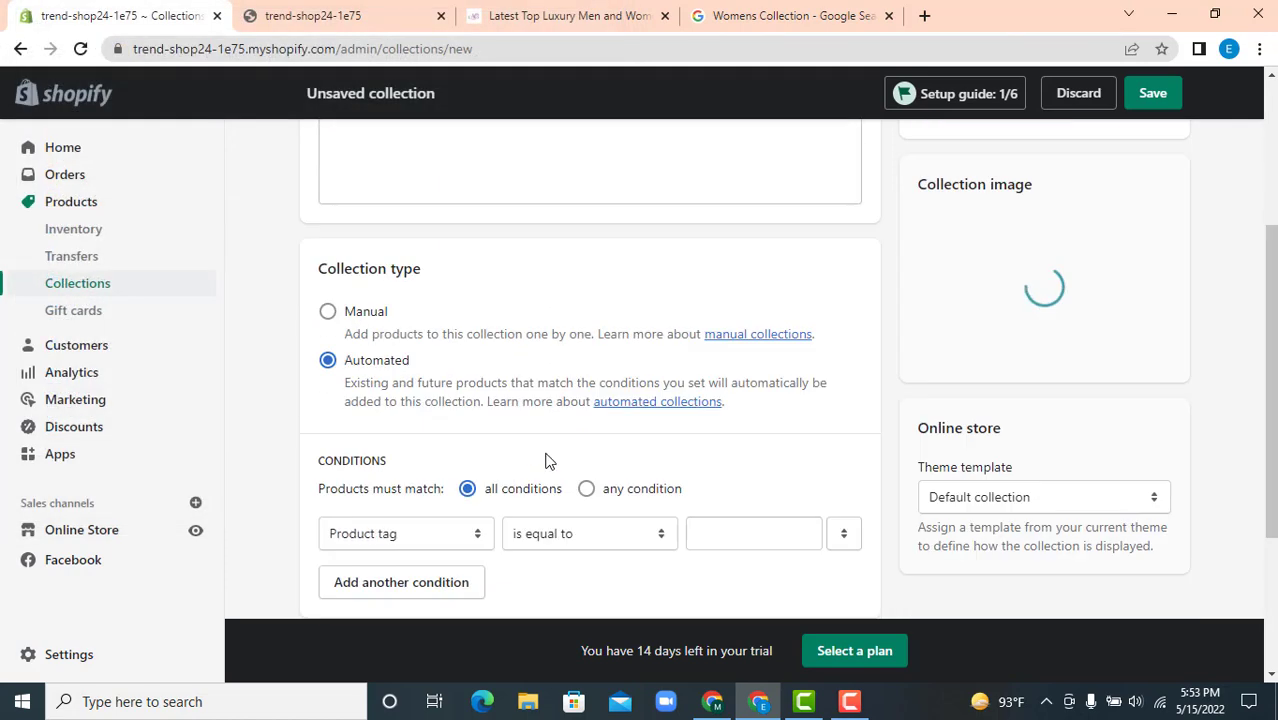
pyautogui.scroll(-2, 560, 436)
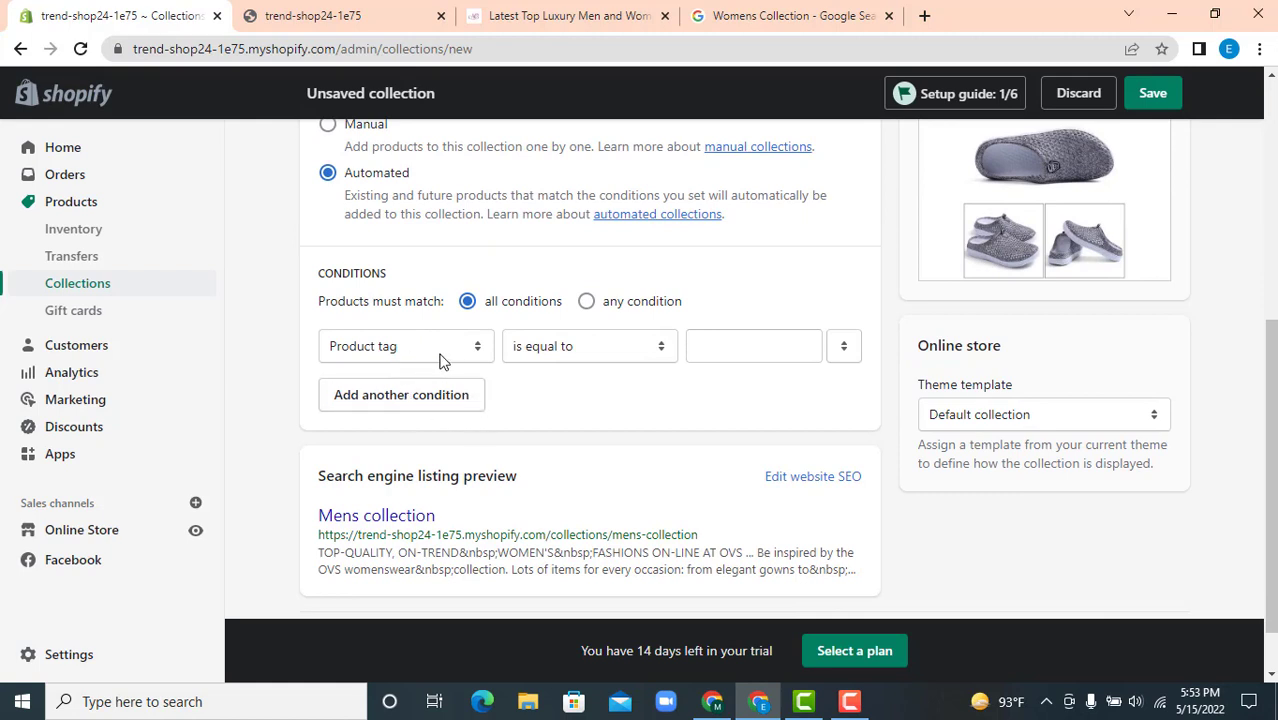
pyautogui.click(478, 352)
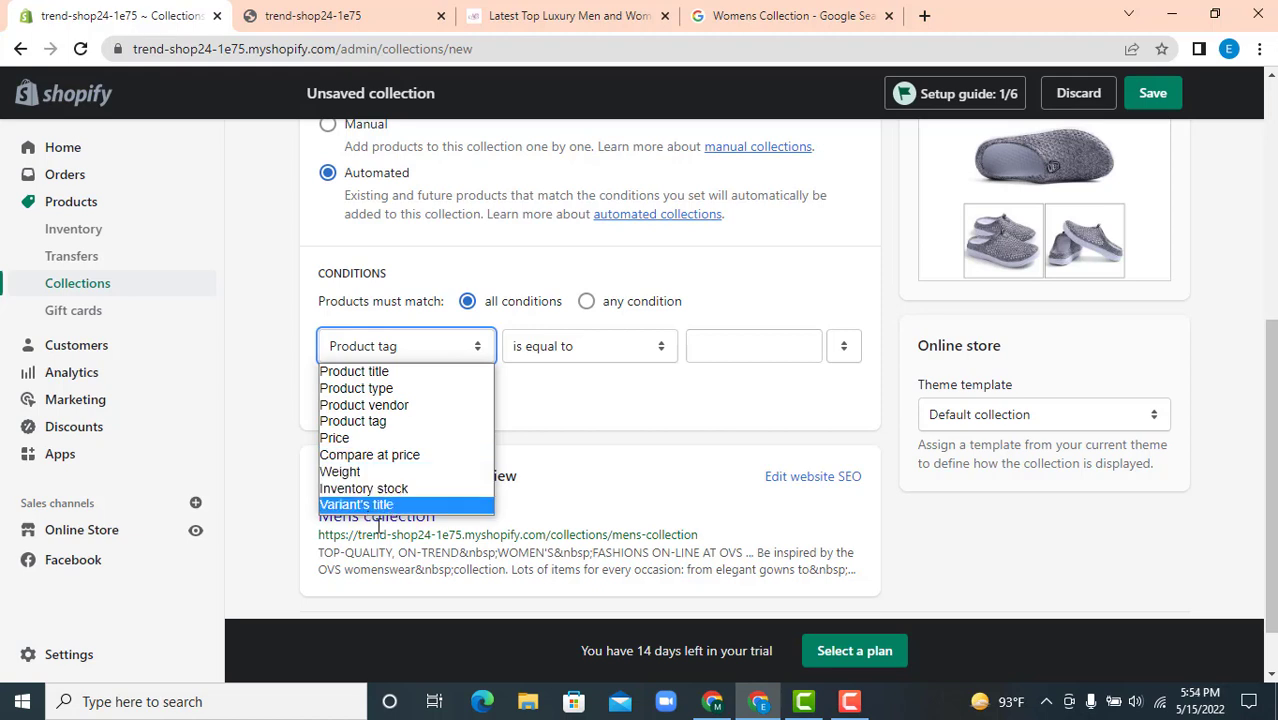
pyautogui.click(531, 405)
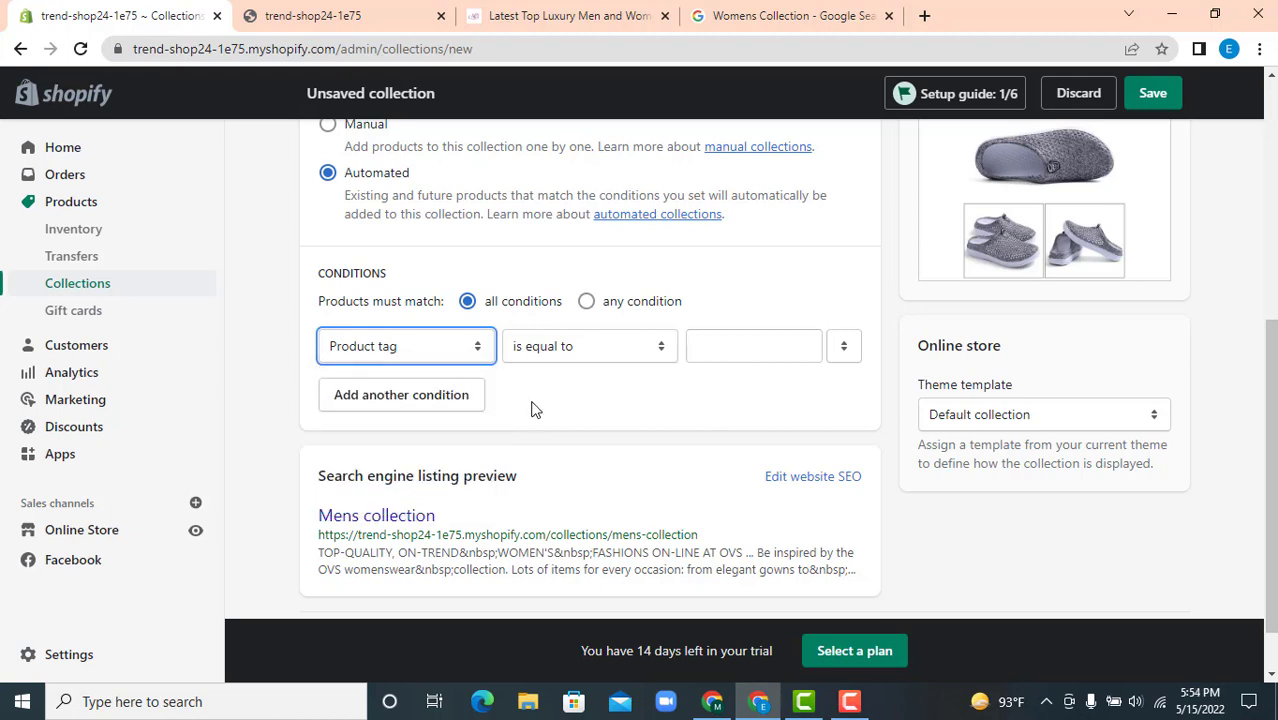
pyautogui.scroll(-2, 755, 413)
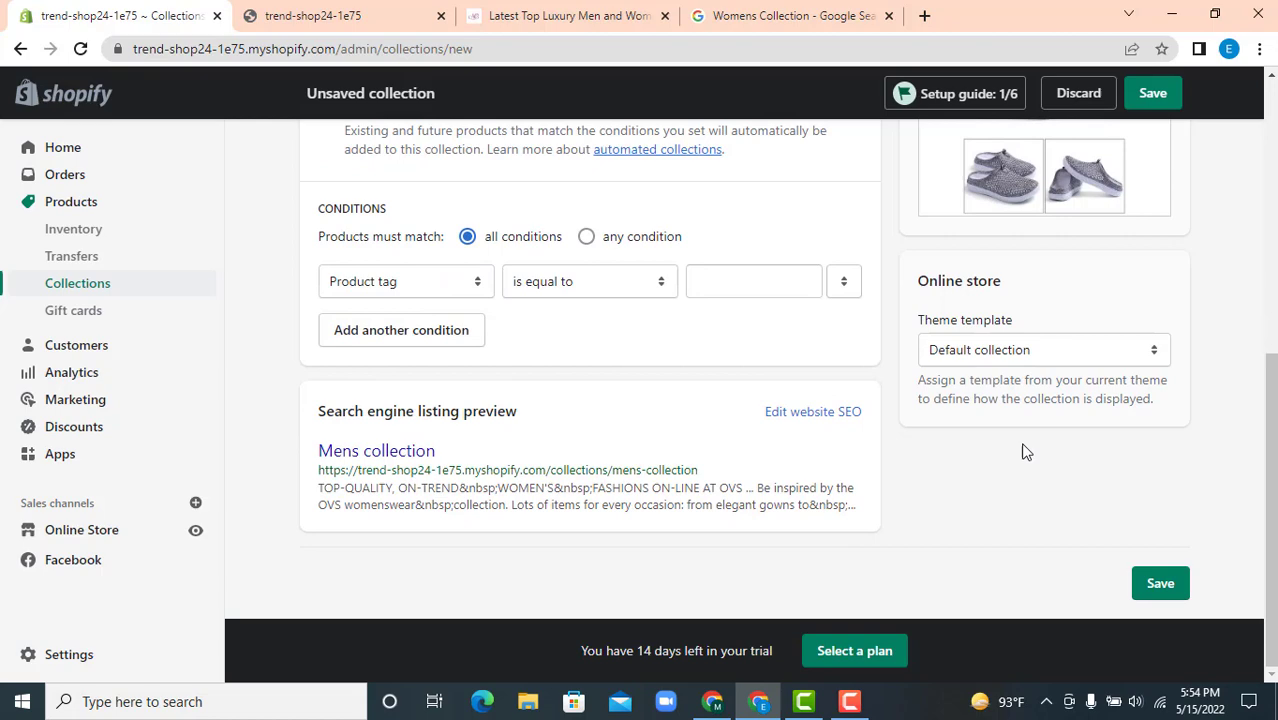
pyautogui.click(1160, 586)
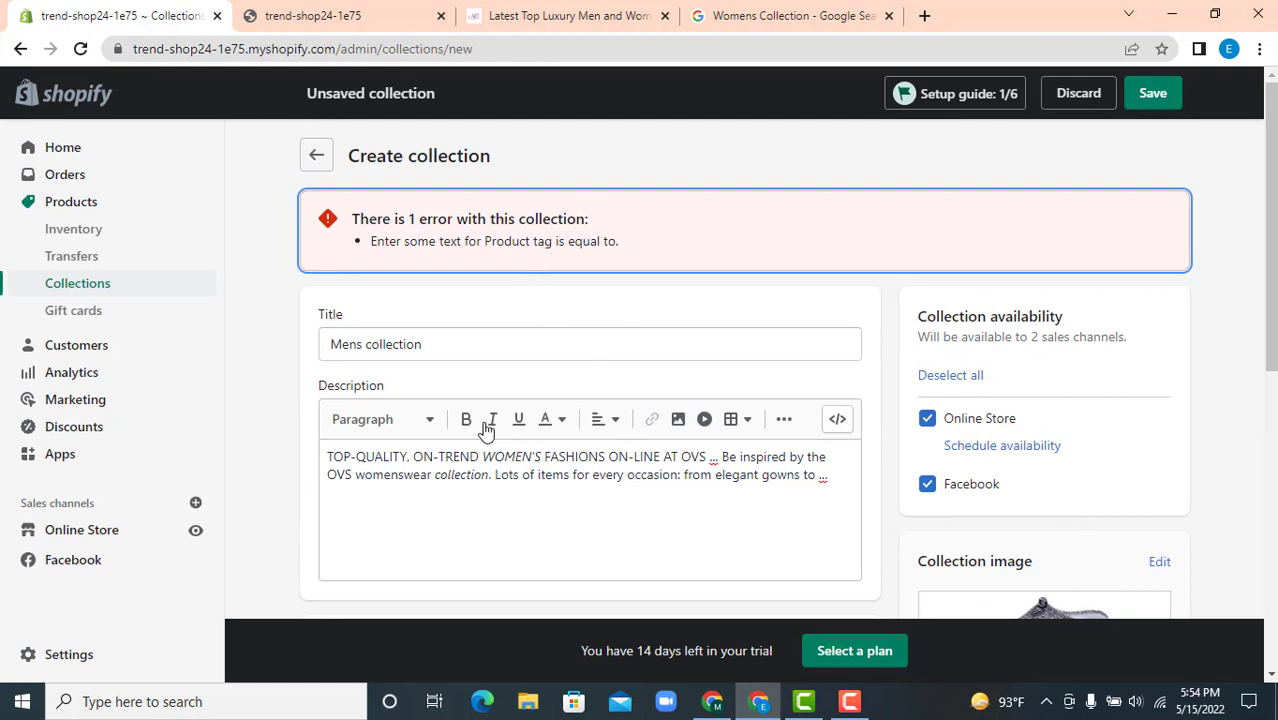
# Leave the unsaved collection, discarding its changes, and start a new collection from the Collections list.
pyautogui.click(456, 347)
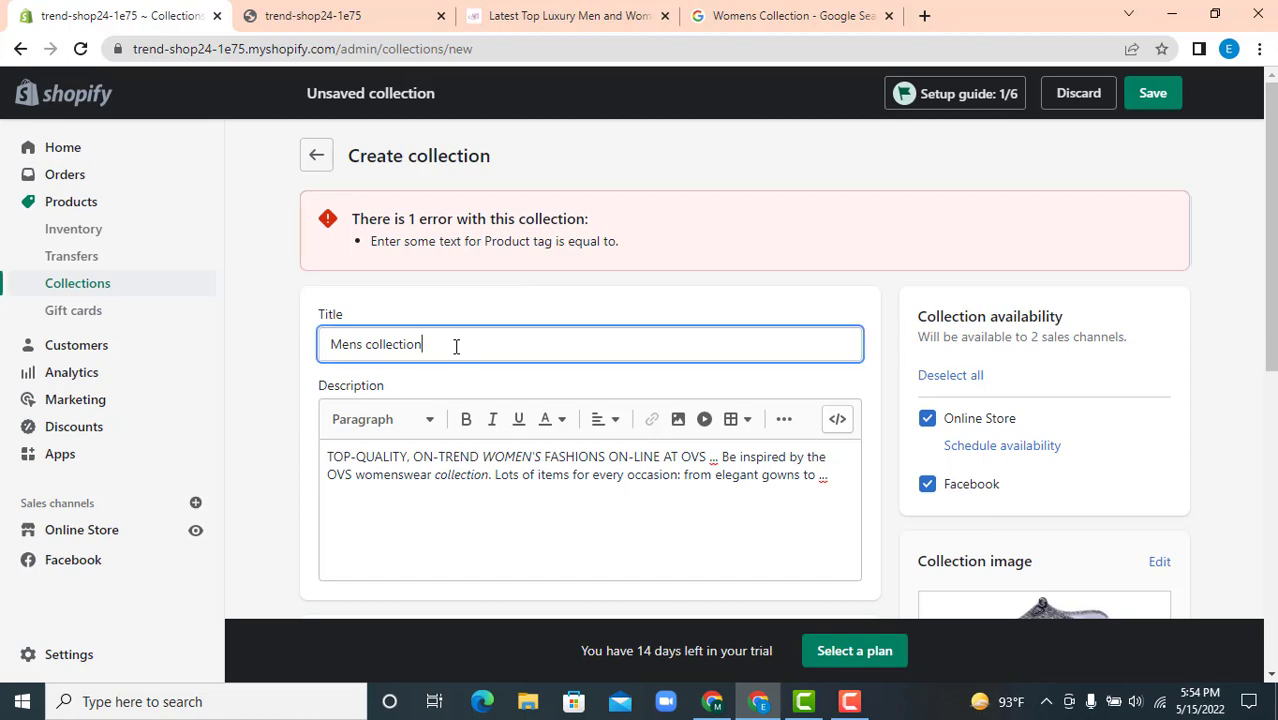
pyautogui.click(80, 286)
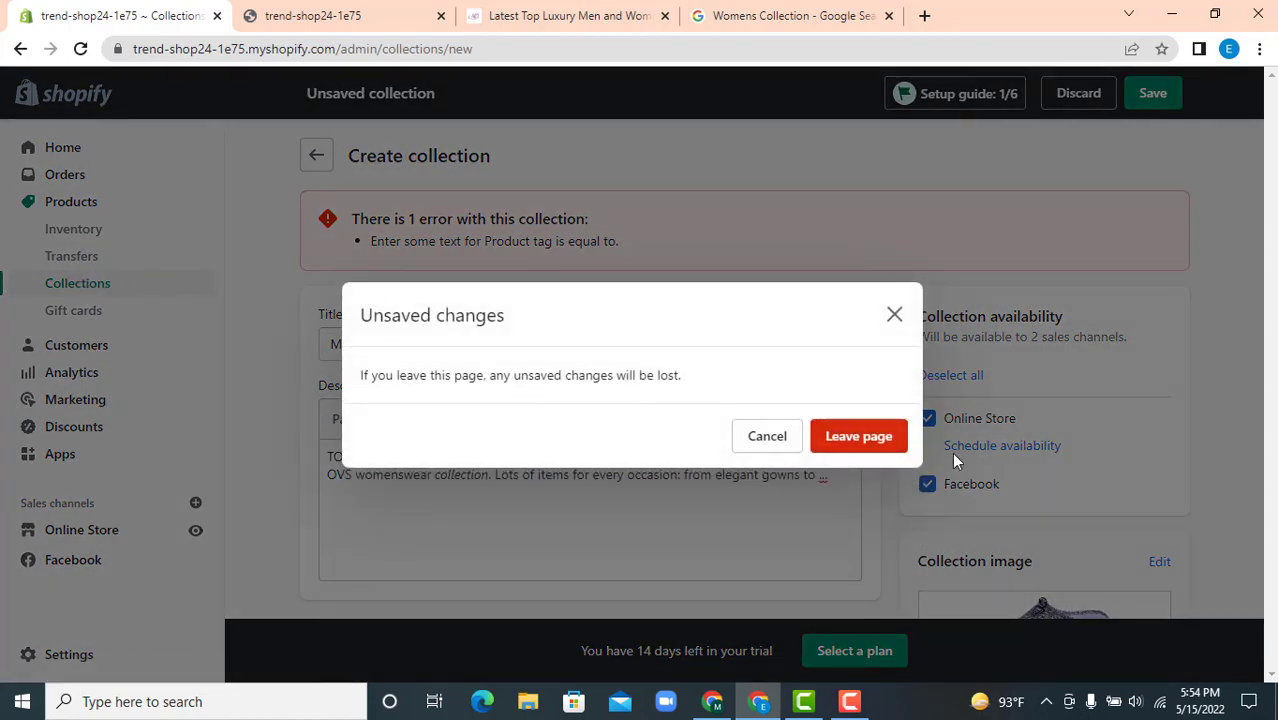
pyautogui.click(884, 440)
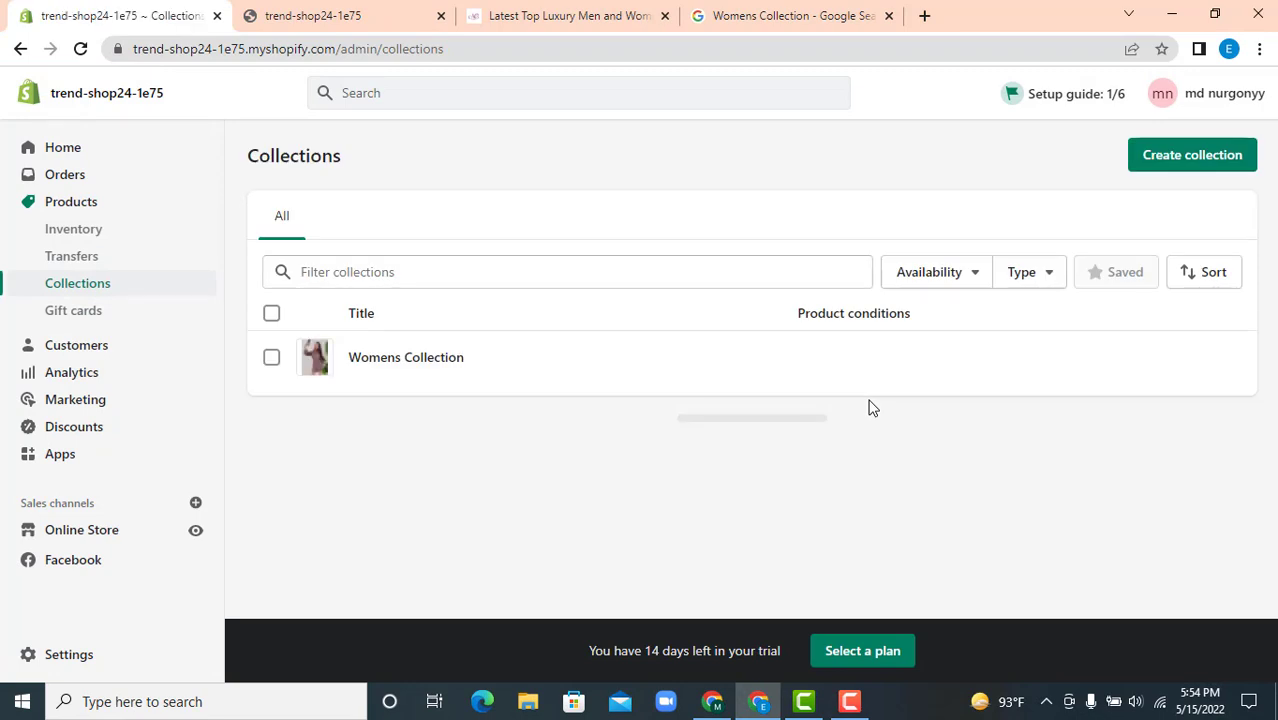
pyautogui.click(1182, 161)
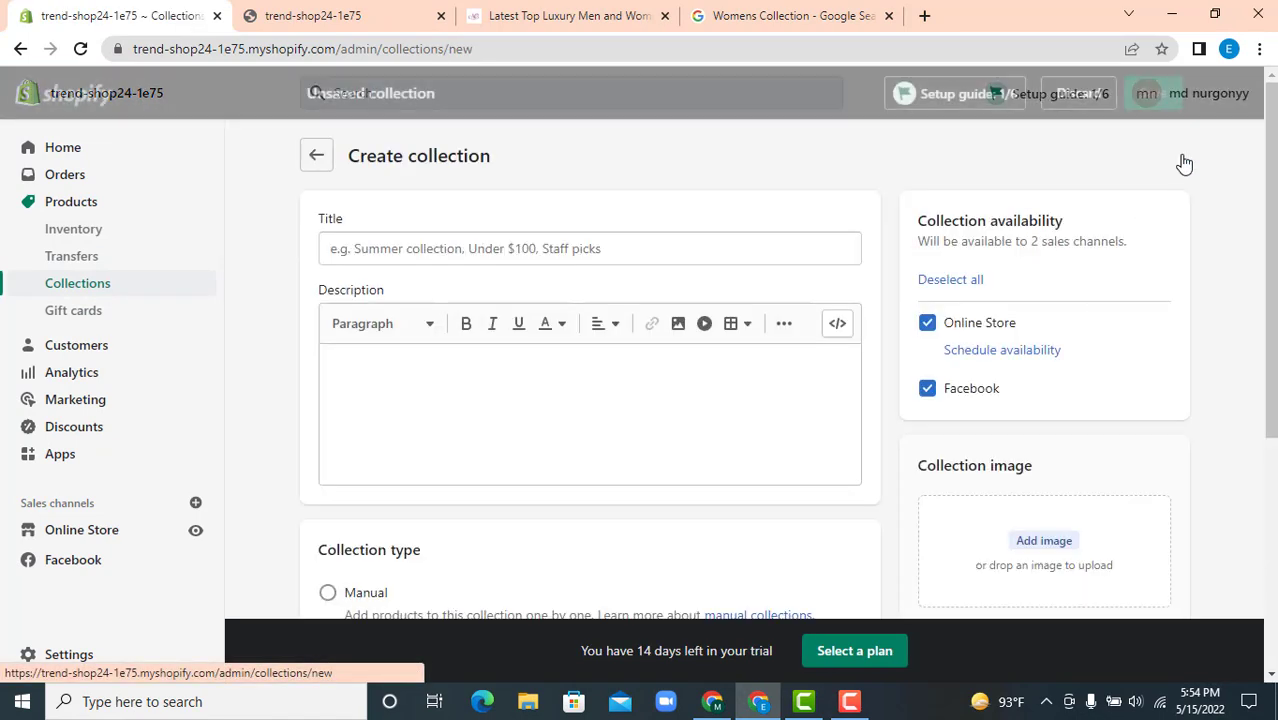
# Title the new collection "Mens collection" and paste the copied OVS text as its description.
pyautogui.click(419, 252)
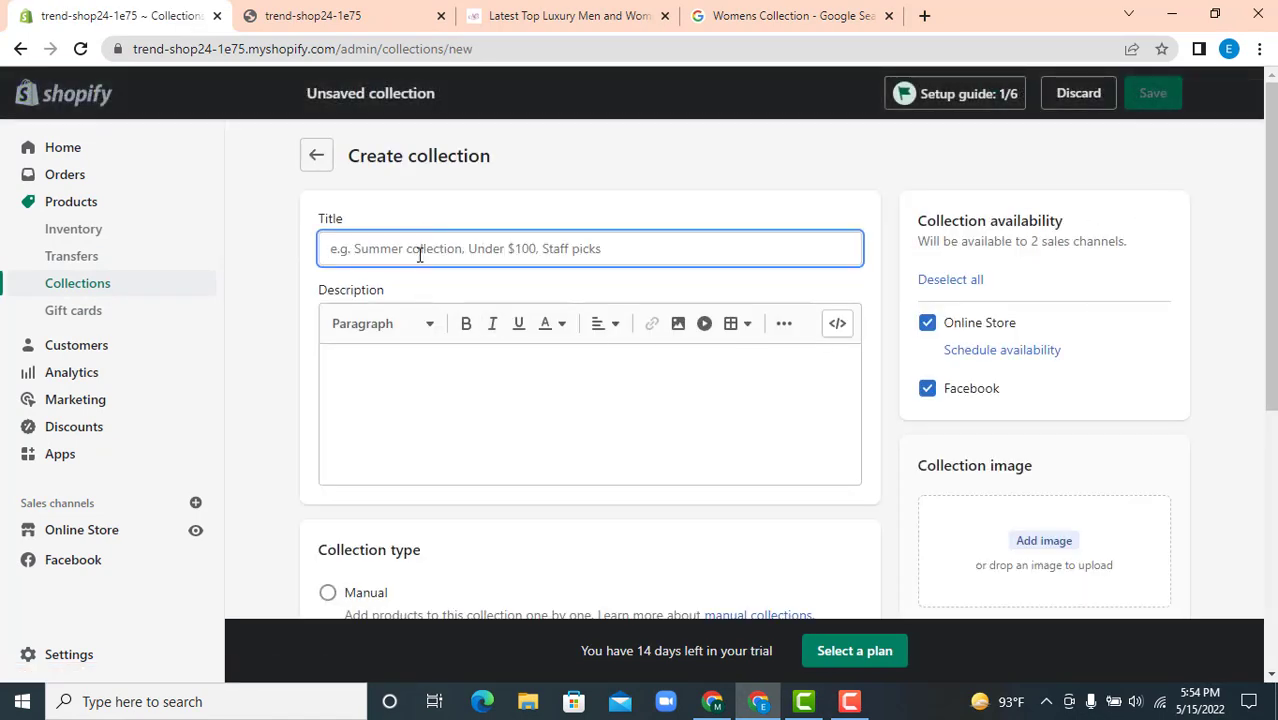
pyautogui.write('men')
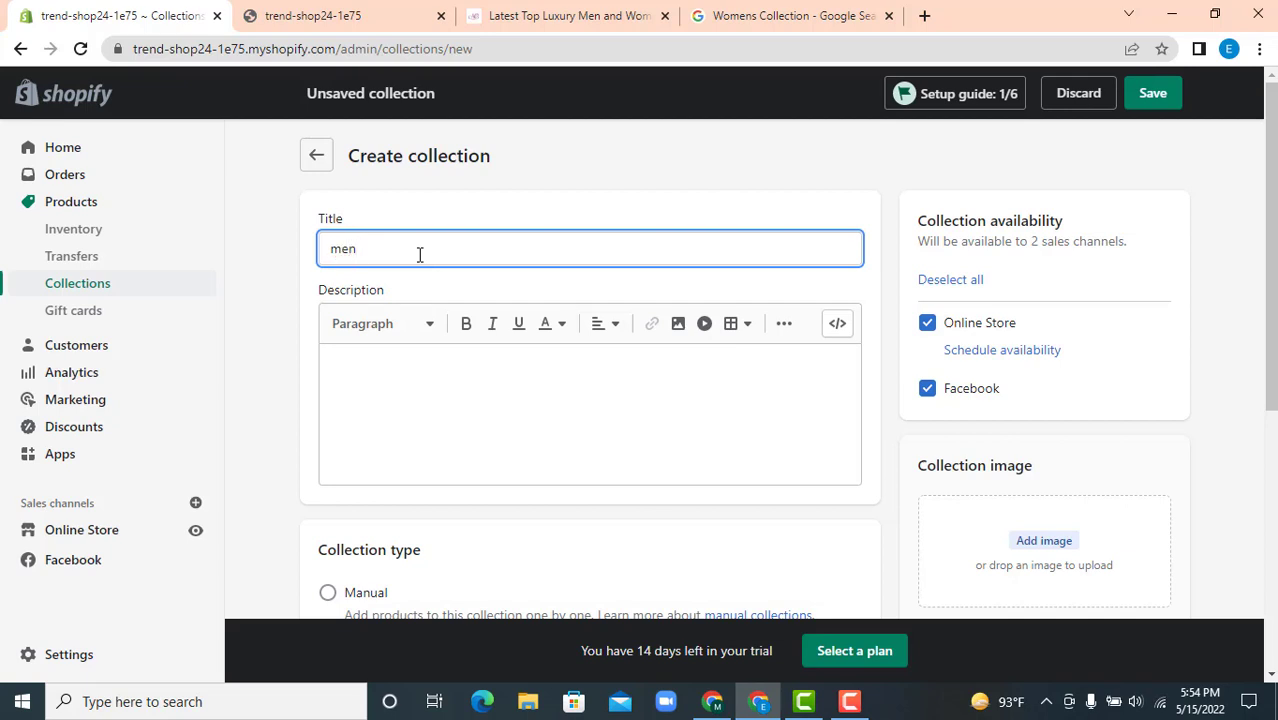
pyautogui.press('BackSpace')
pyautogui.press('BackSpace')
pyautogui.press('BackSpace')
pyautogui.write('M')
pyautogui.click(419, 368)
pyautogui.rightClick(420, 370)
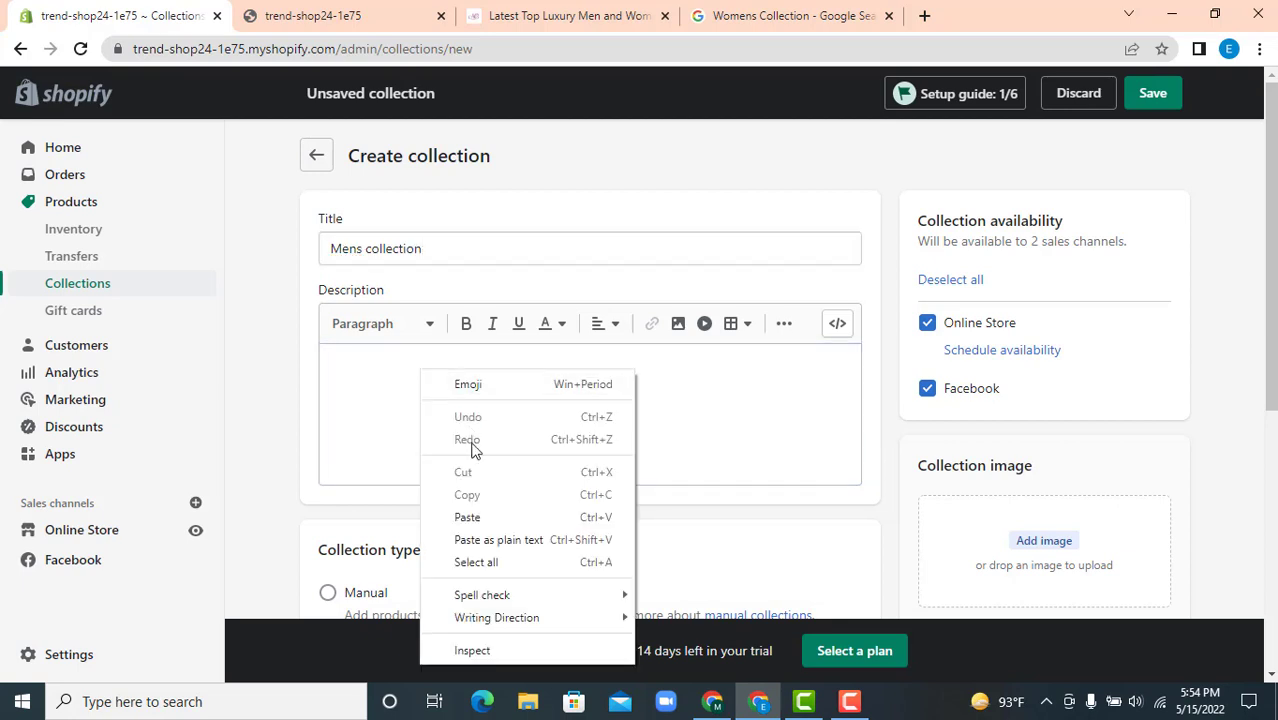
pyautogui.click(482, 516)
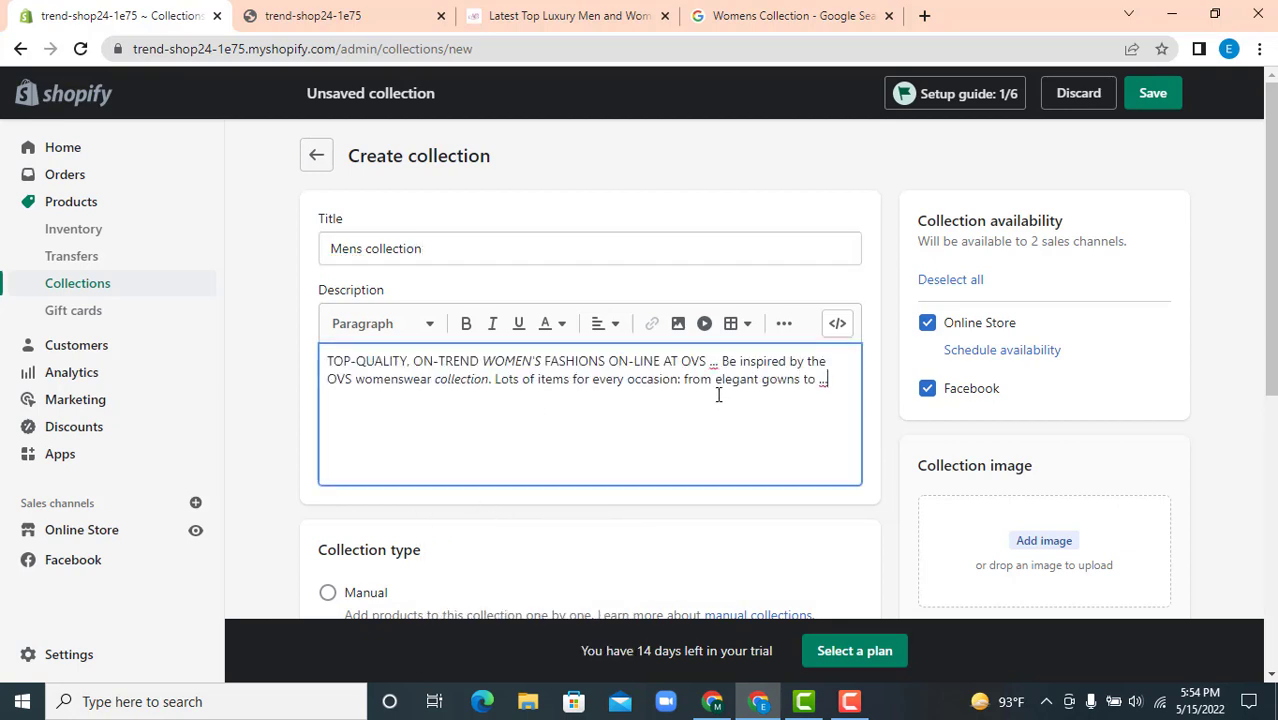
# Select the whole description text and try to save the Mens collection without an image or product tag value.
pyautogui.doubleClick(655, 379)
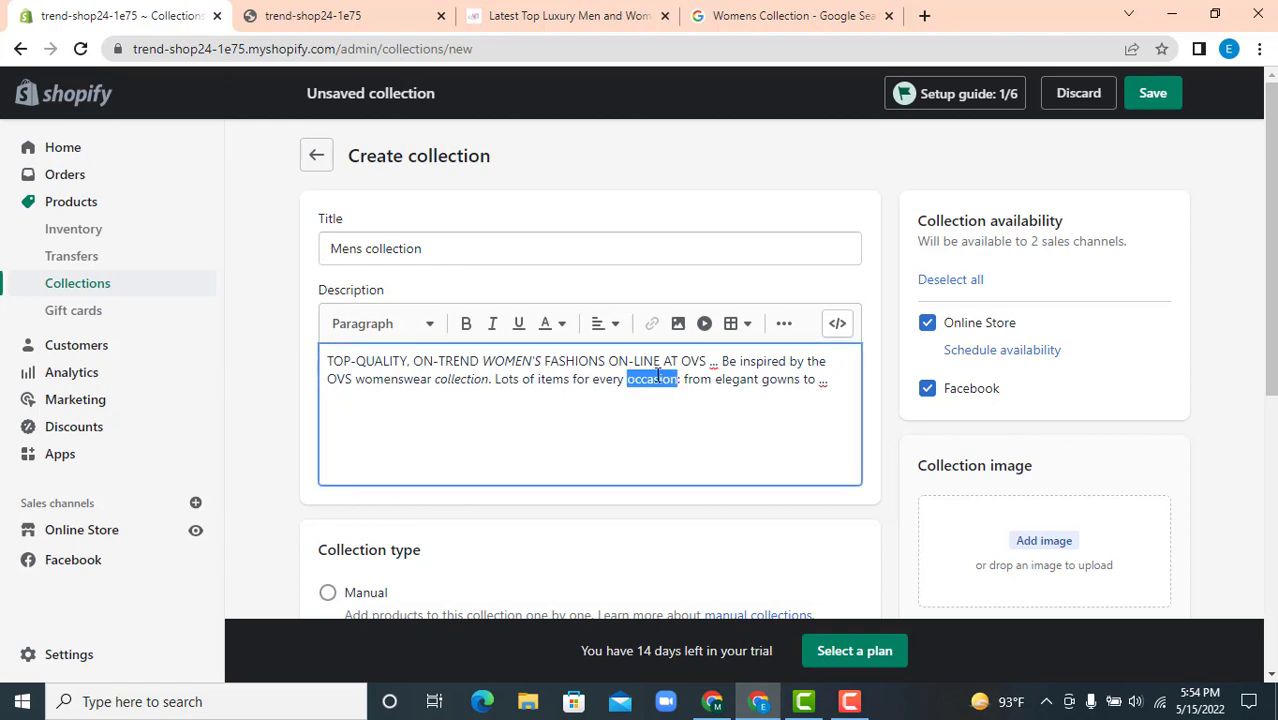
pyautogui.click(599, 365)
pyautogui.hotkey('ctrl', 'a')
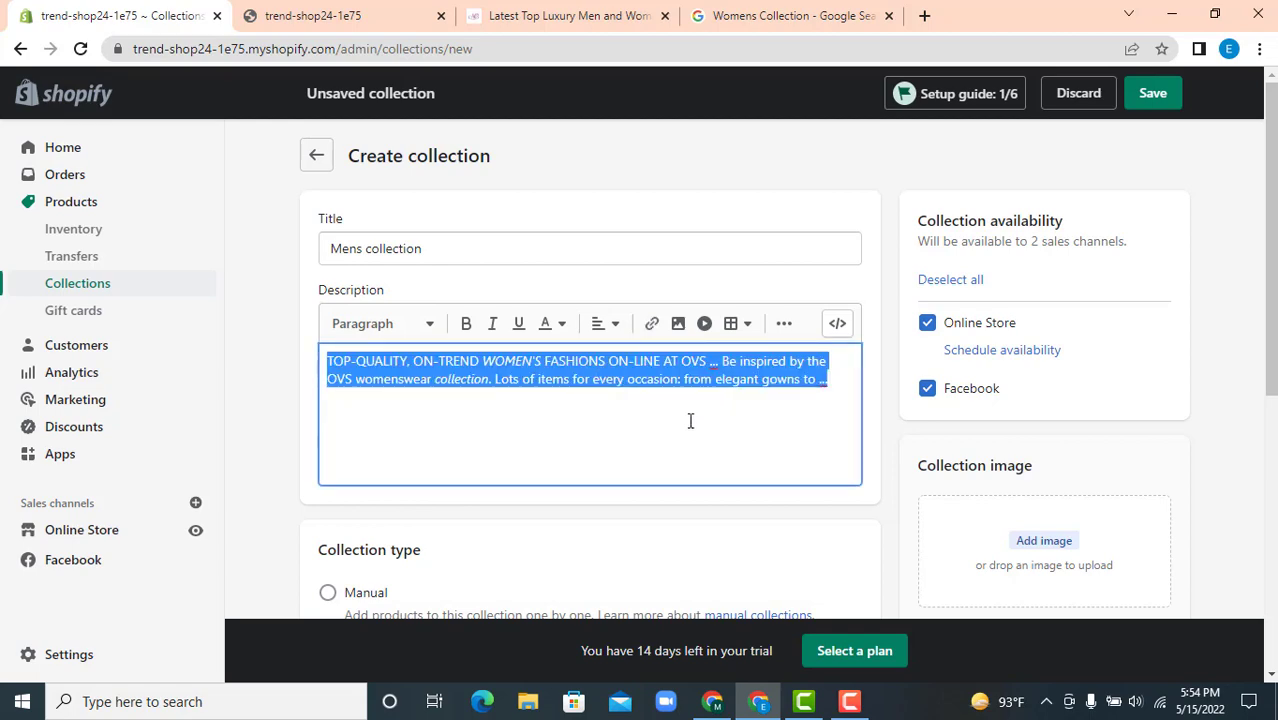
pyautogui.scroll(-4, 806, 441)
pyautogui.scroll(4, 964, 325)
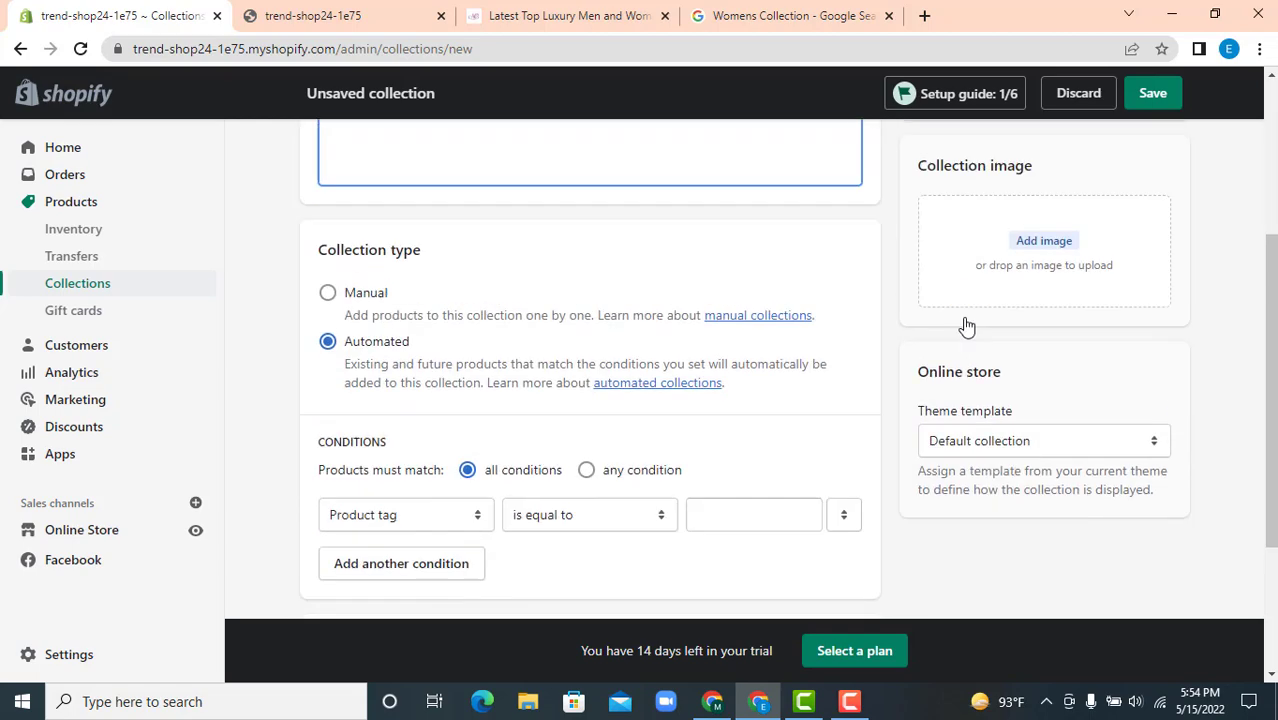
pyautogui.click(1156, 101)
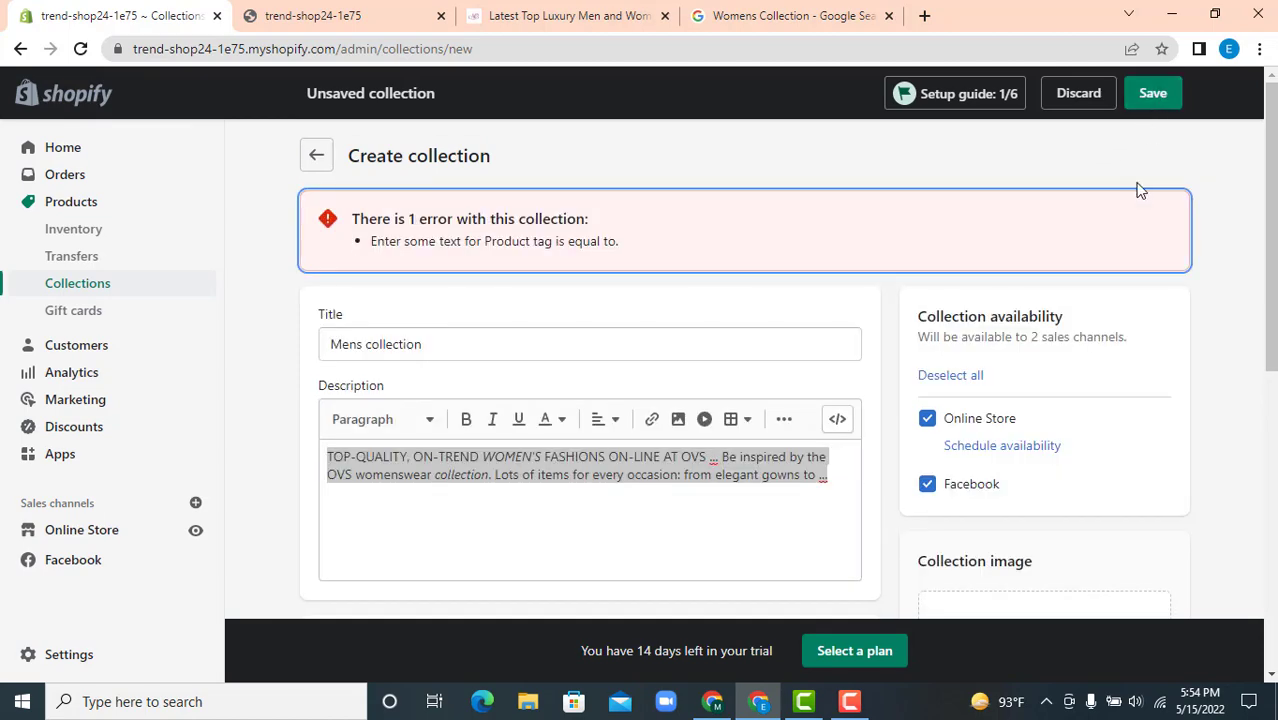
# Try Price as the automated condition's field, and settle on Product title instead.
pyautogui.click(653, 481)
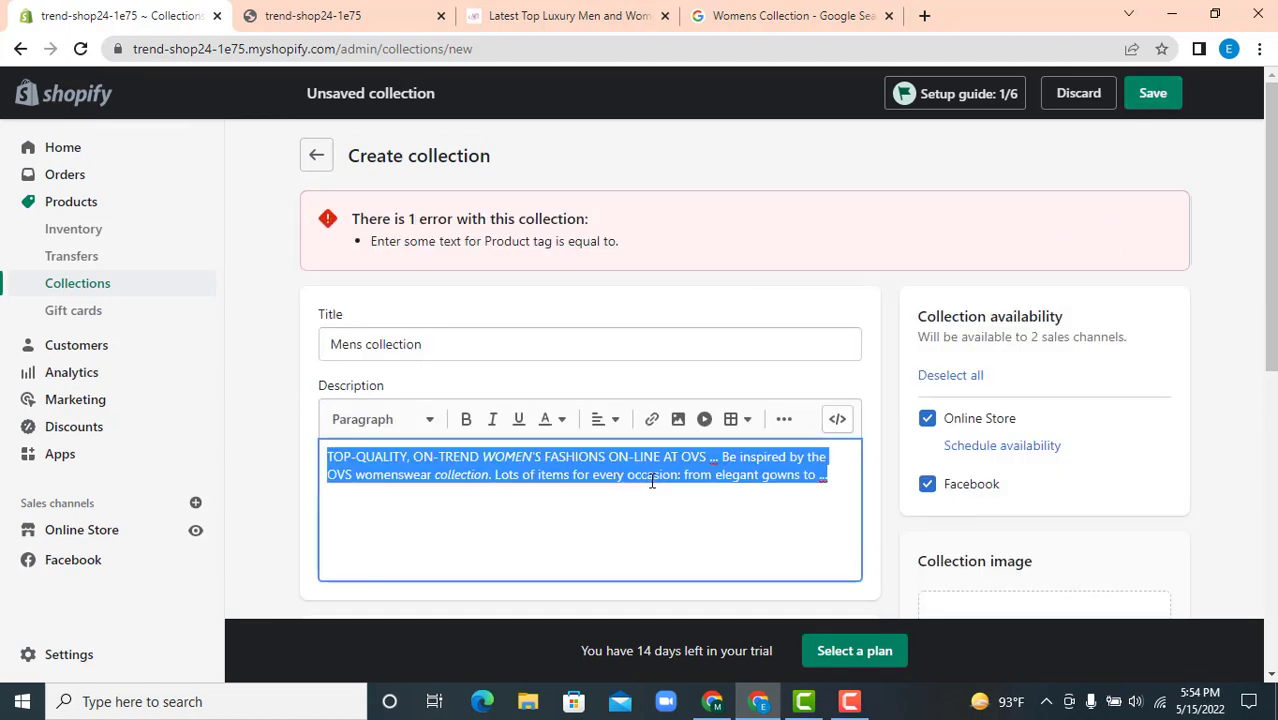
pyautogui.scroll(-3, 856, 458)
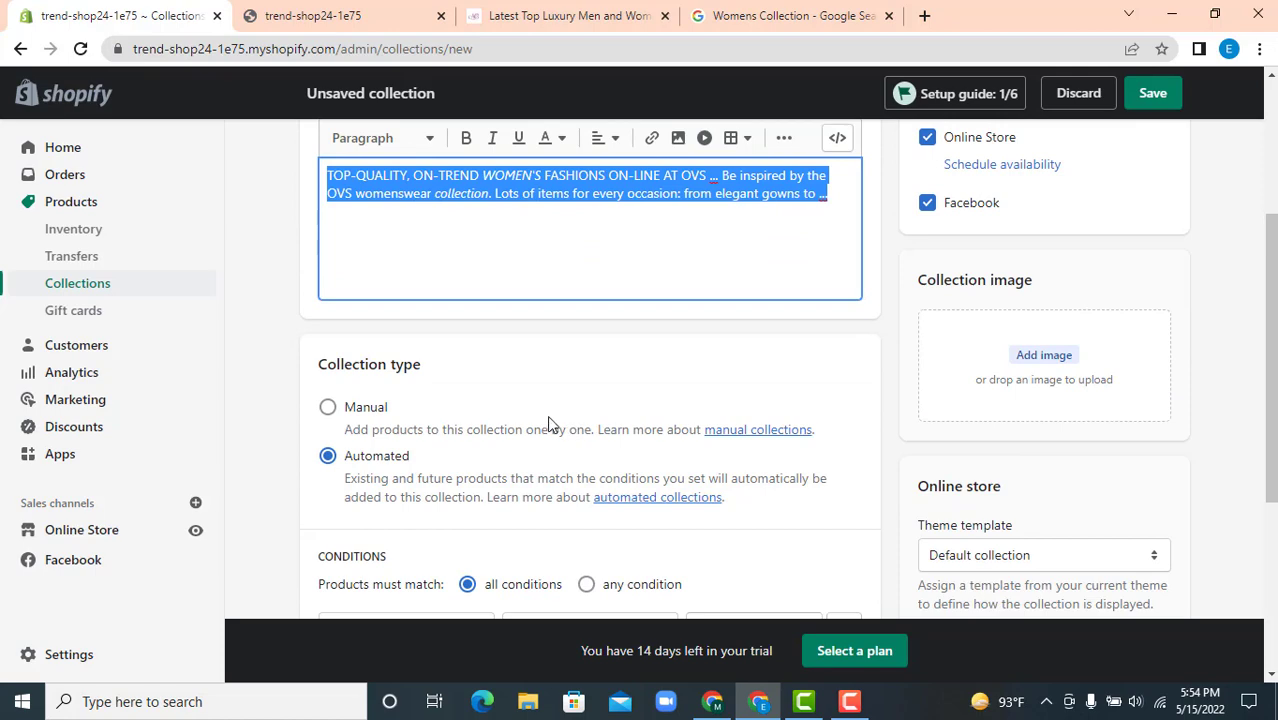
pyautogui.scroll(-4, 553, 415)
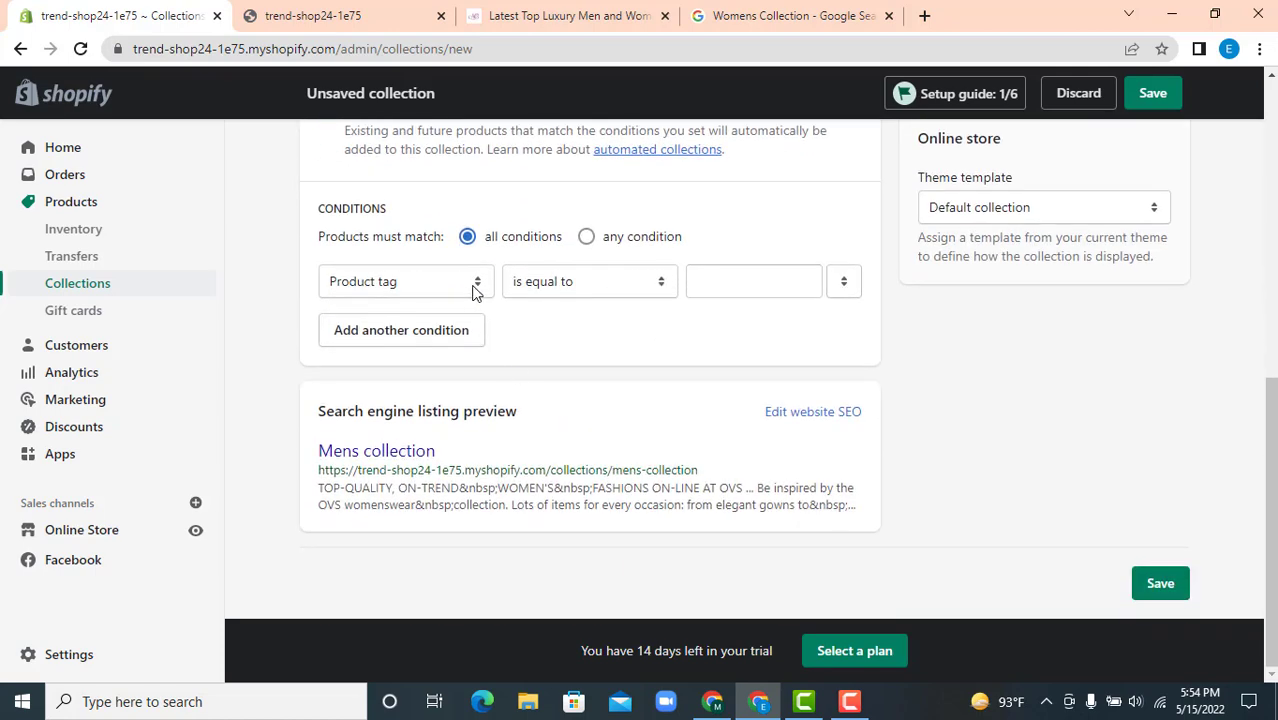
pyautogui.click(473, 289)
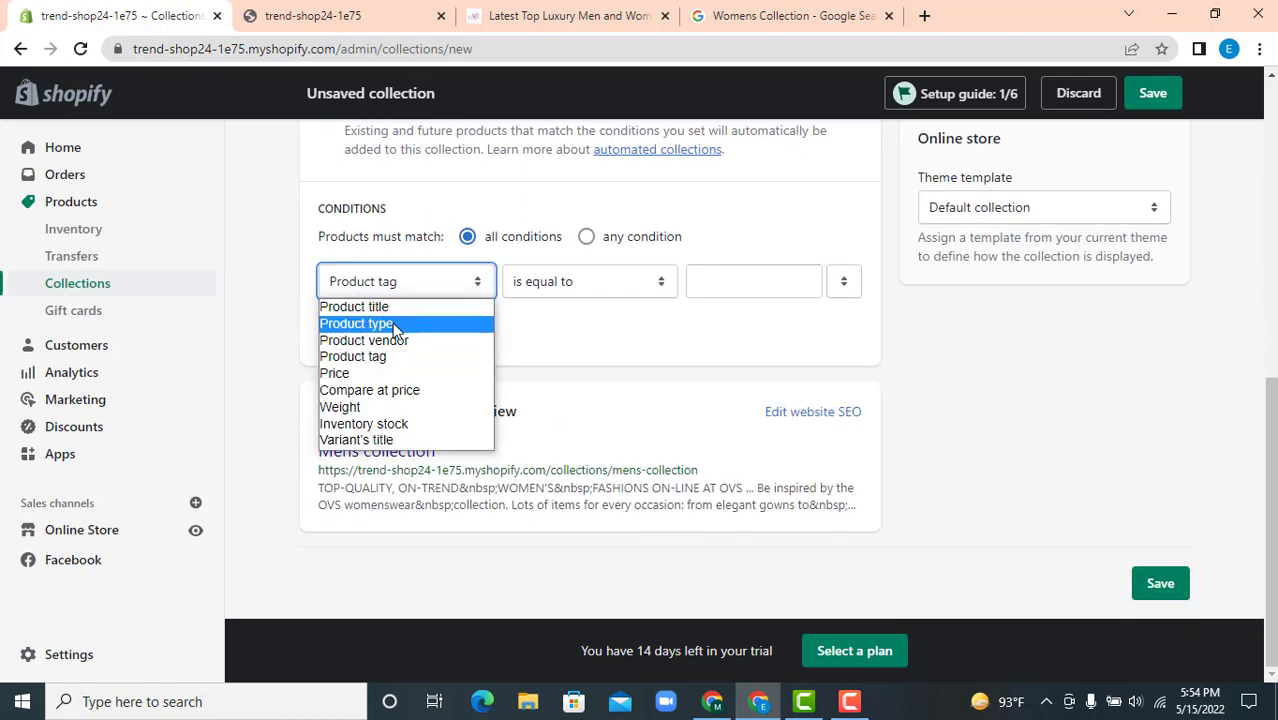
pyautogui.click(380, 373)
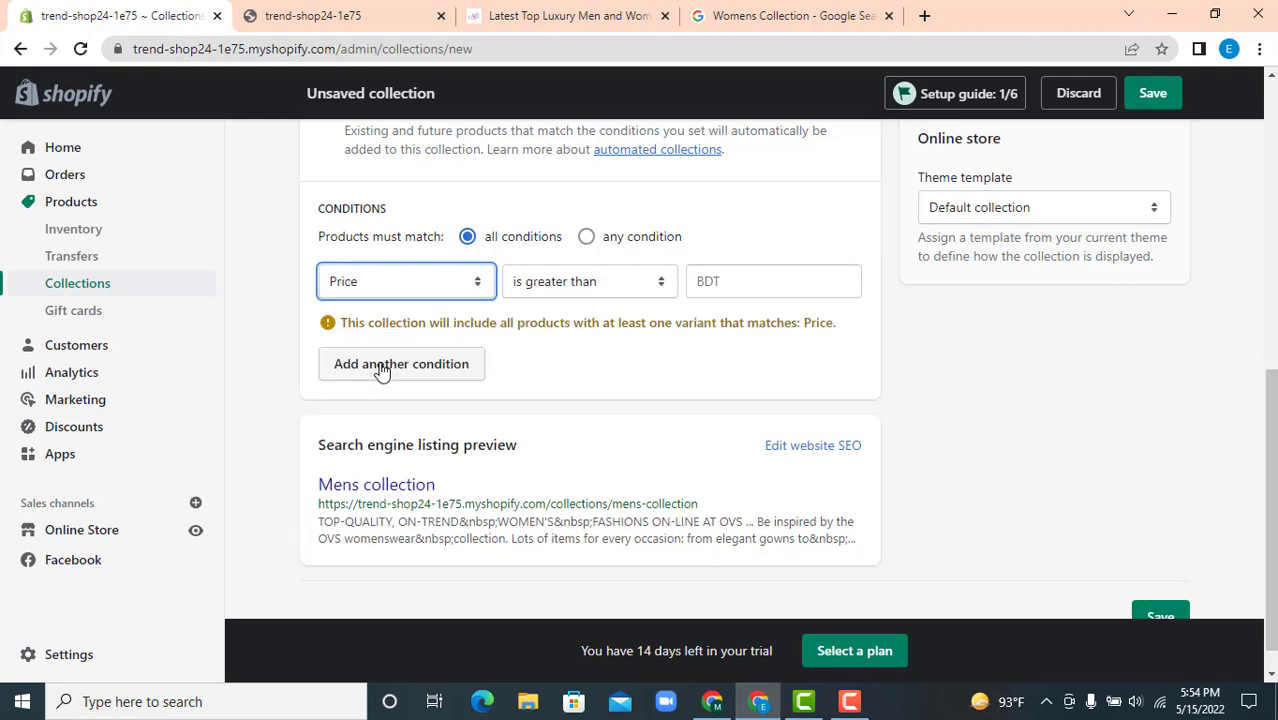
pyautogui.click(461, 289)
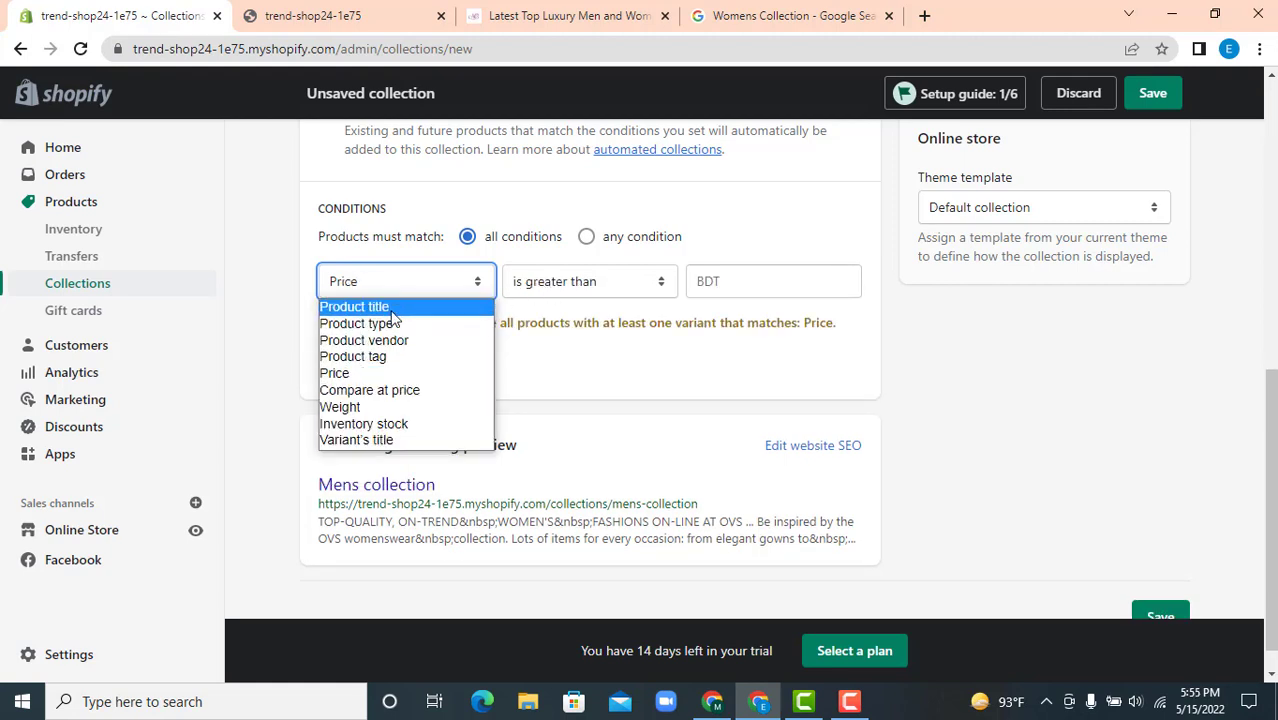
pyautogui.click(450, 305)
pyautogui.scroll(7, 489, 315)
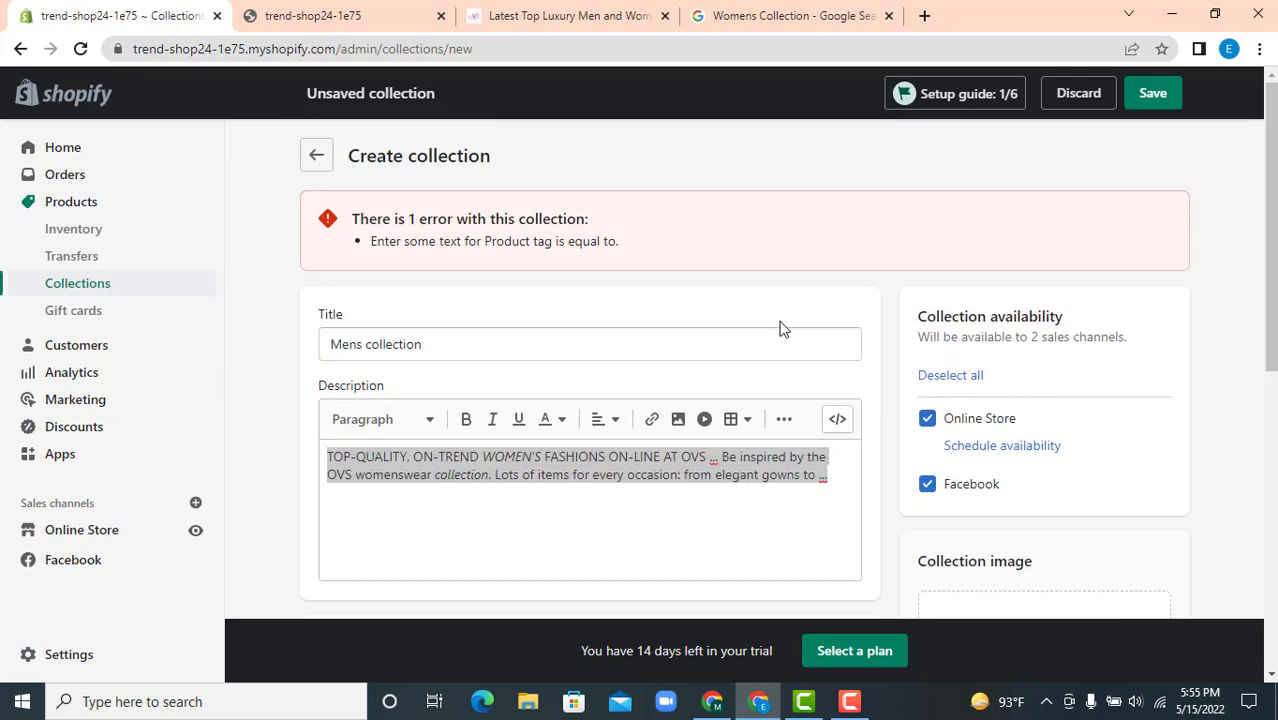
pyautogui.scroll(-5, 790, 330)
pyautogui.click(1044, 261)
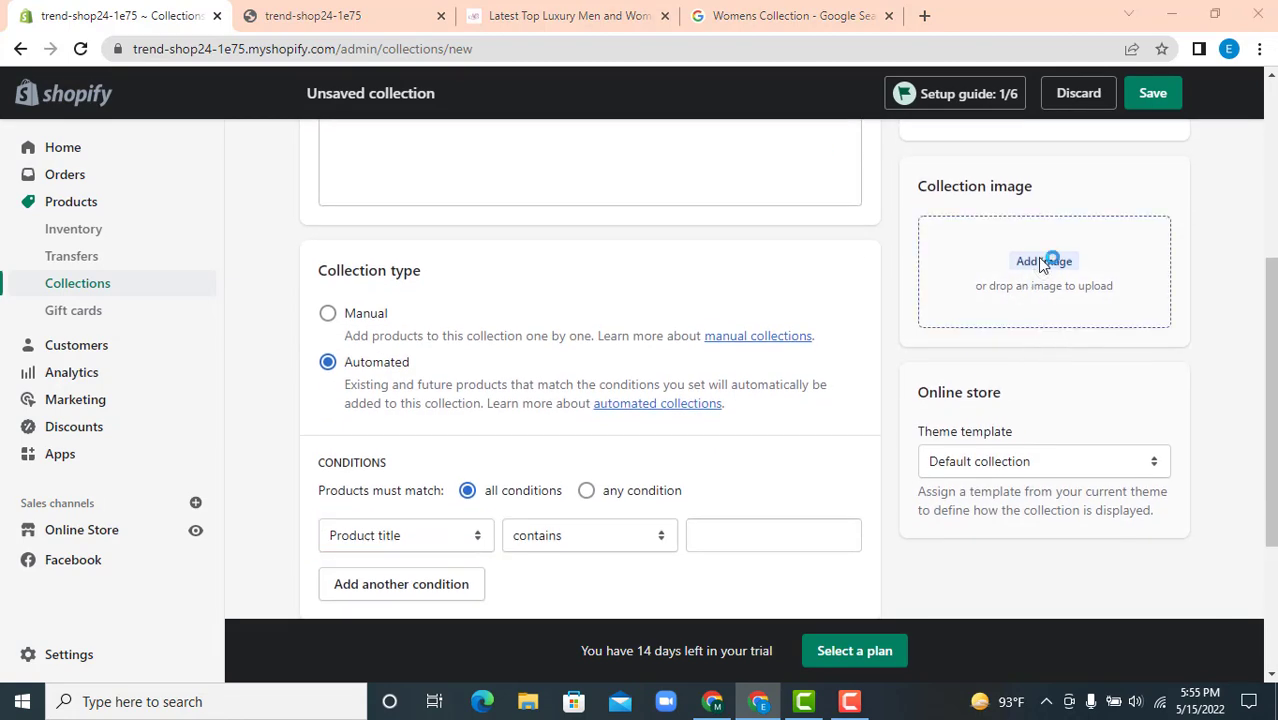
pyautogui.click(340, 425)
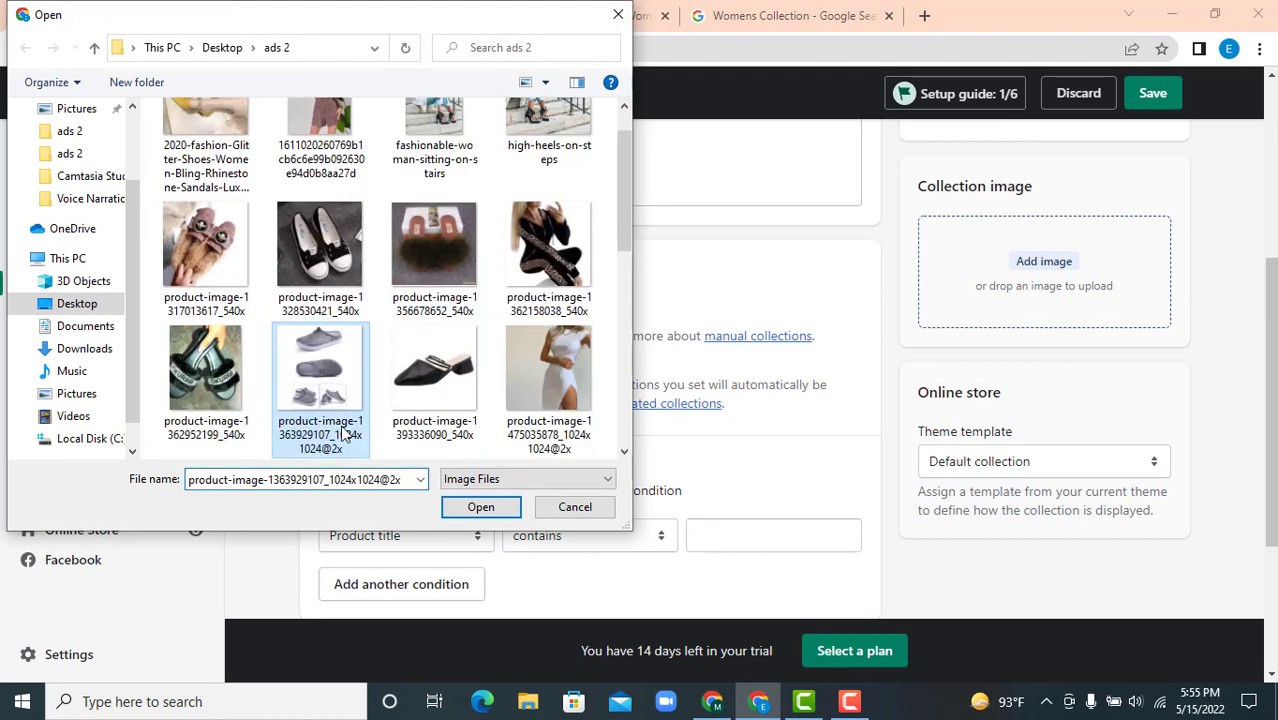
pyautogui.click(512, 505)
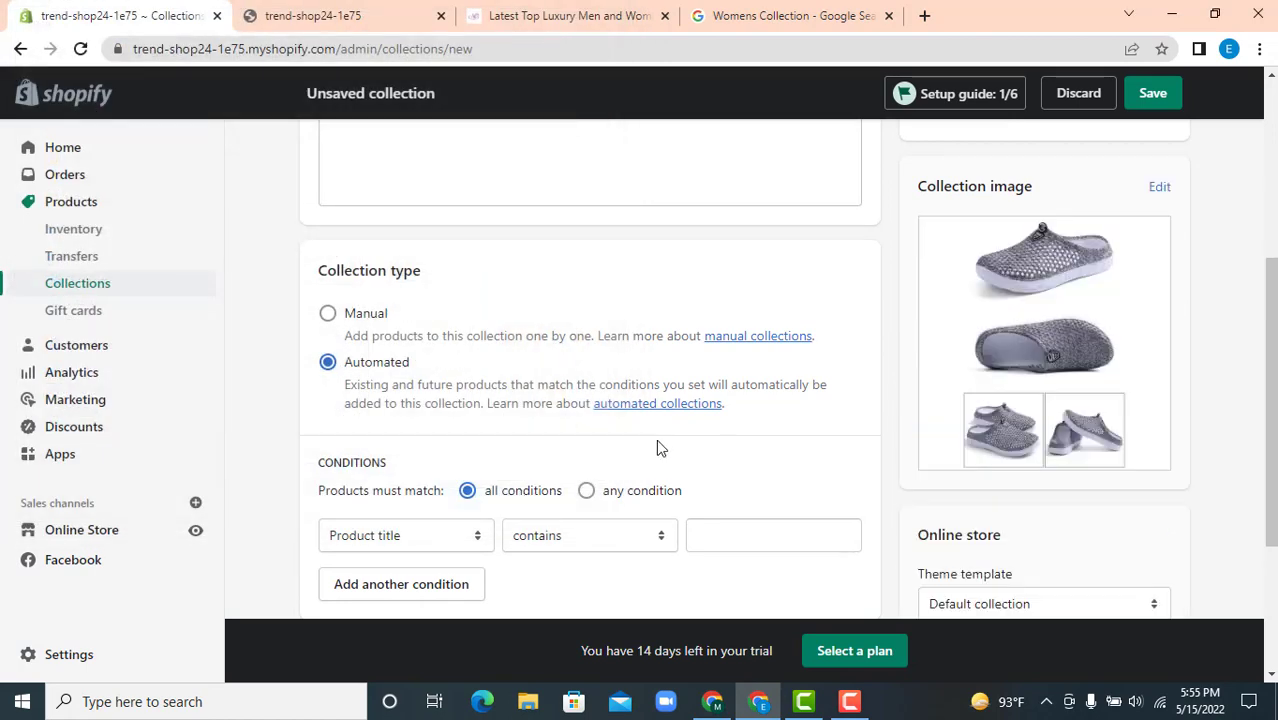
pyautogui.scroll(-3, 715, 476)
pyautogui.click(1160, 586)
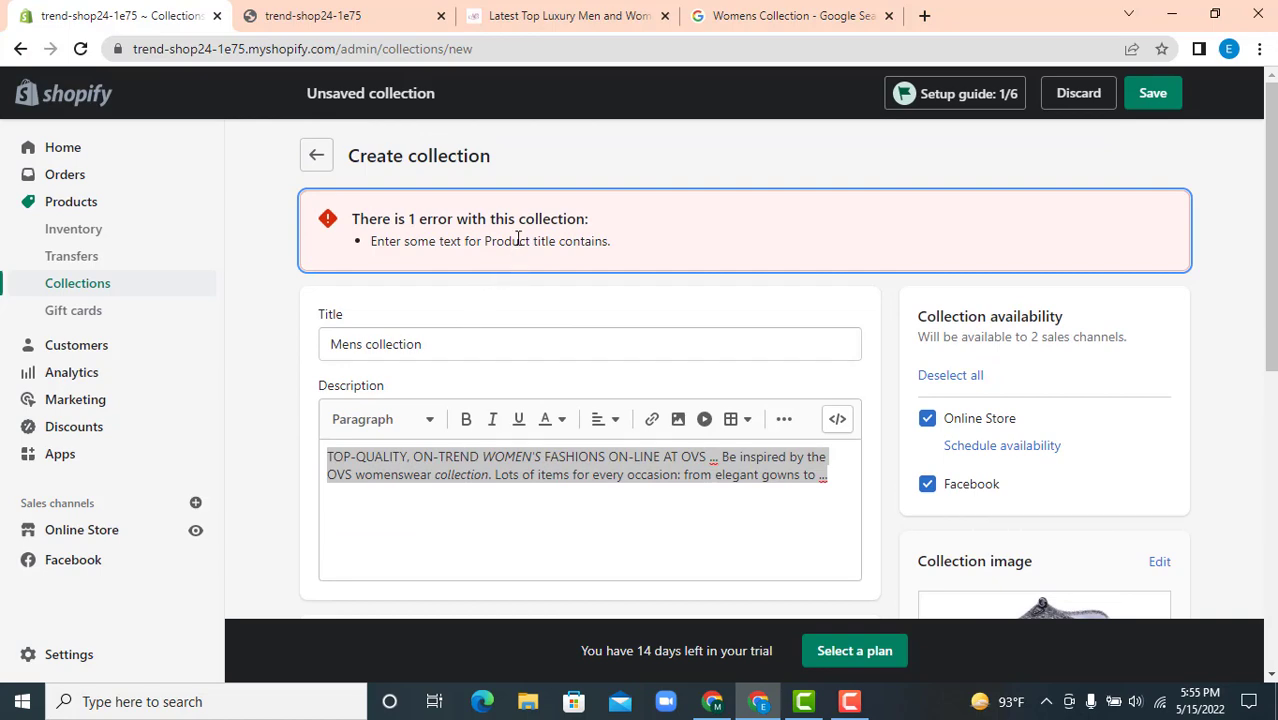
# Change the collection type to Manual and save the Mens collection.
pyautogui.scroll(-3, 615, 320)
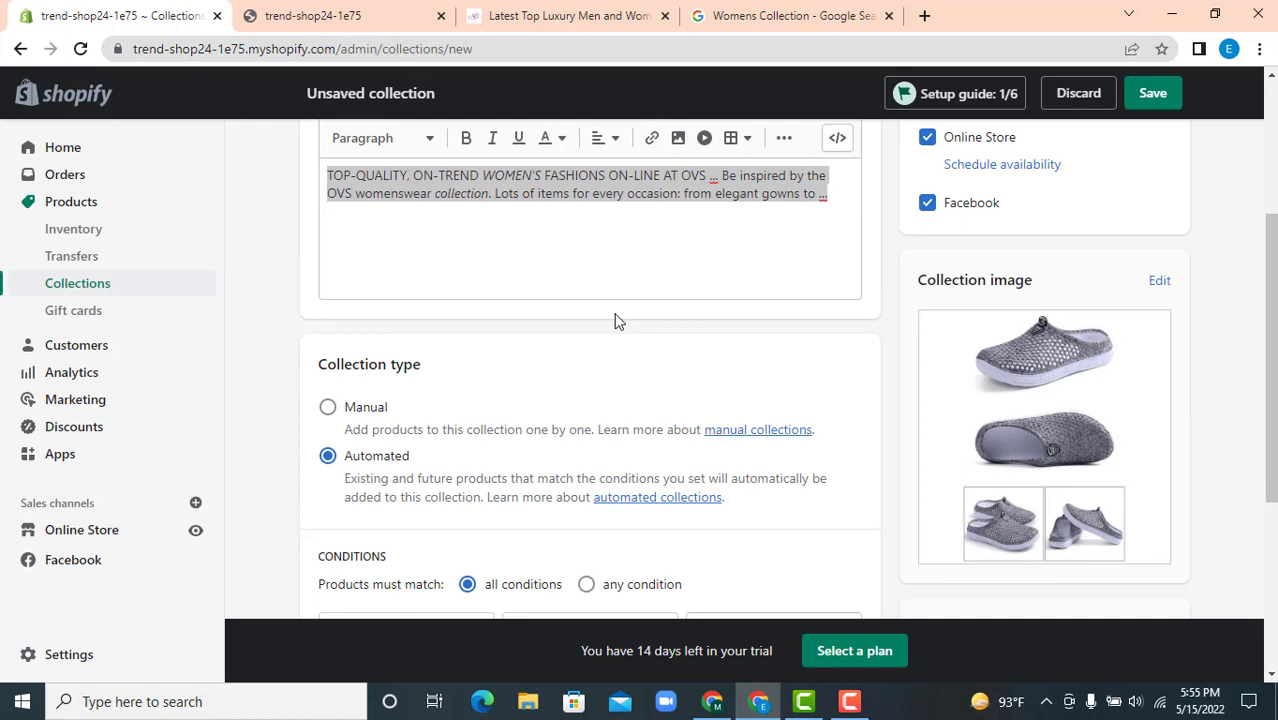
pyautogui.click(327, 407)
pyautogui.scroll(-2, 560, 395)
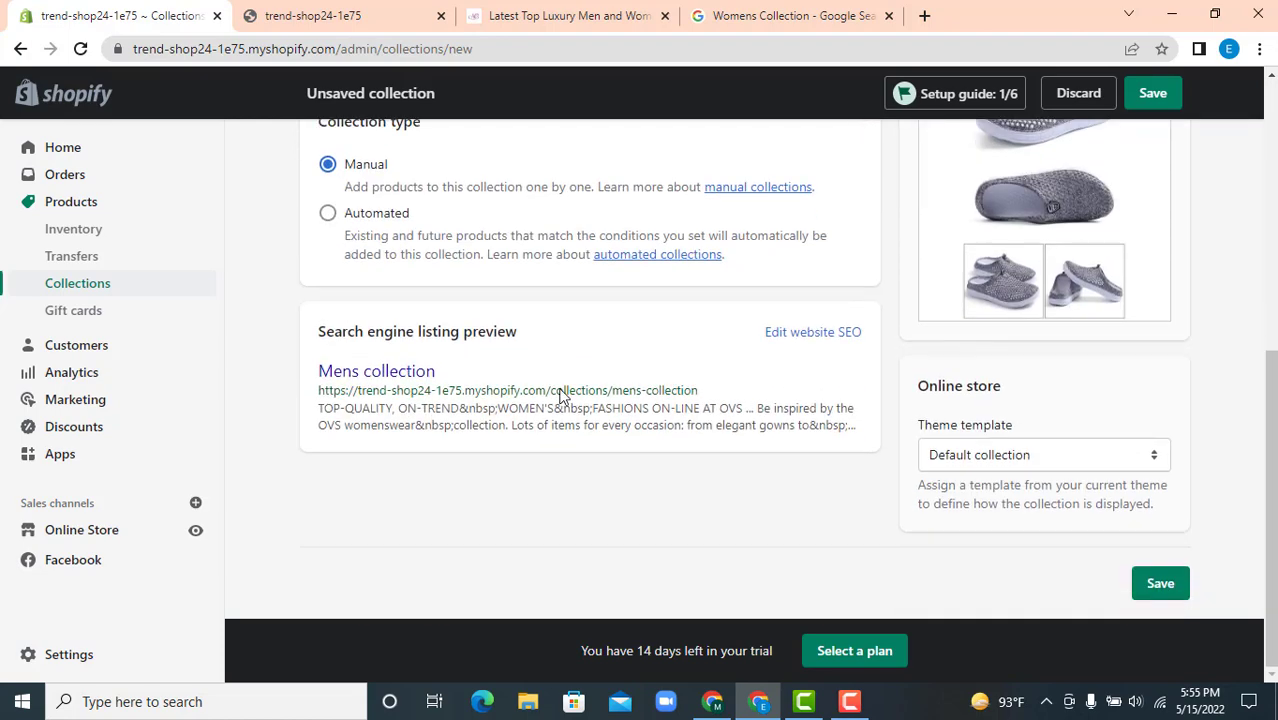
pyautogui.scroll(3, 1047, 442)
pyautogui.scroll(-3, 1100, 540)
pyautogui.click(1160, 587)
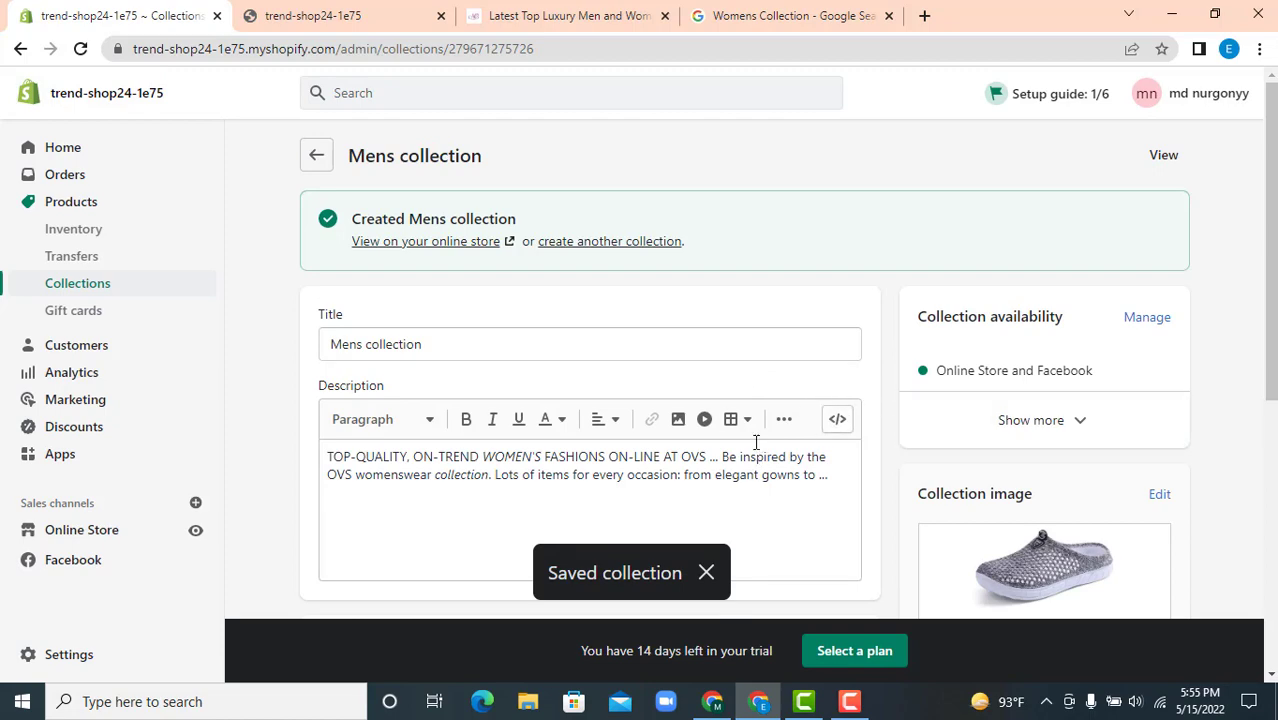
# Check the Products section of the saved Mens collection and return to the Collections list.
pyautogui.scroll(-3, 750, 423)
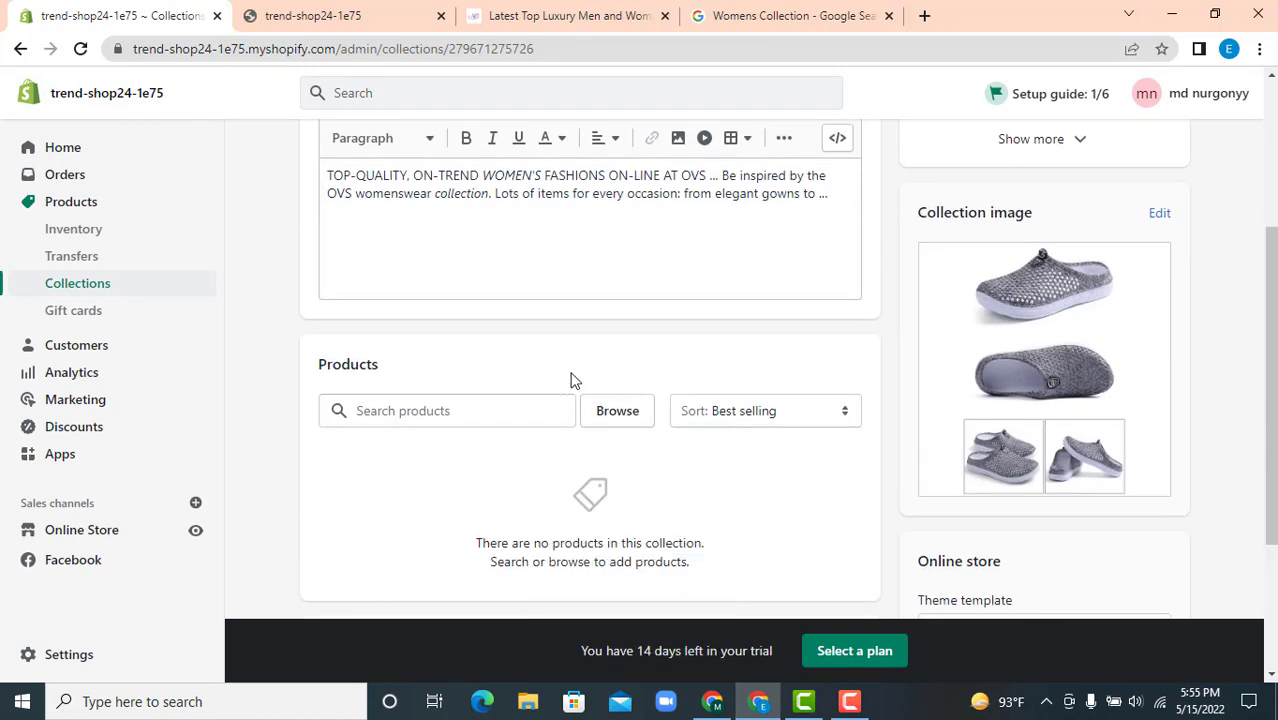
pyautogui.scroll(3, 500, 330)
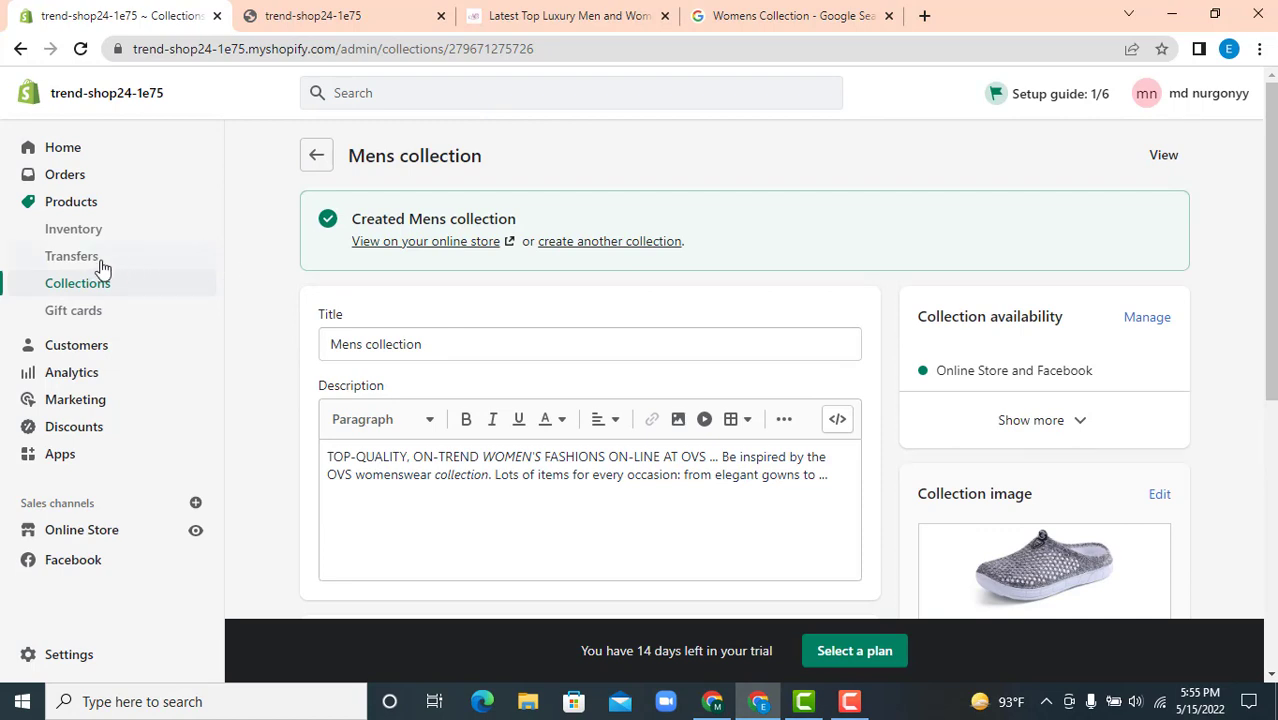
pyautogui.click(80, 285)
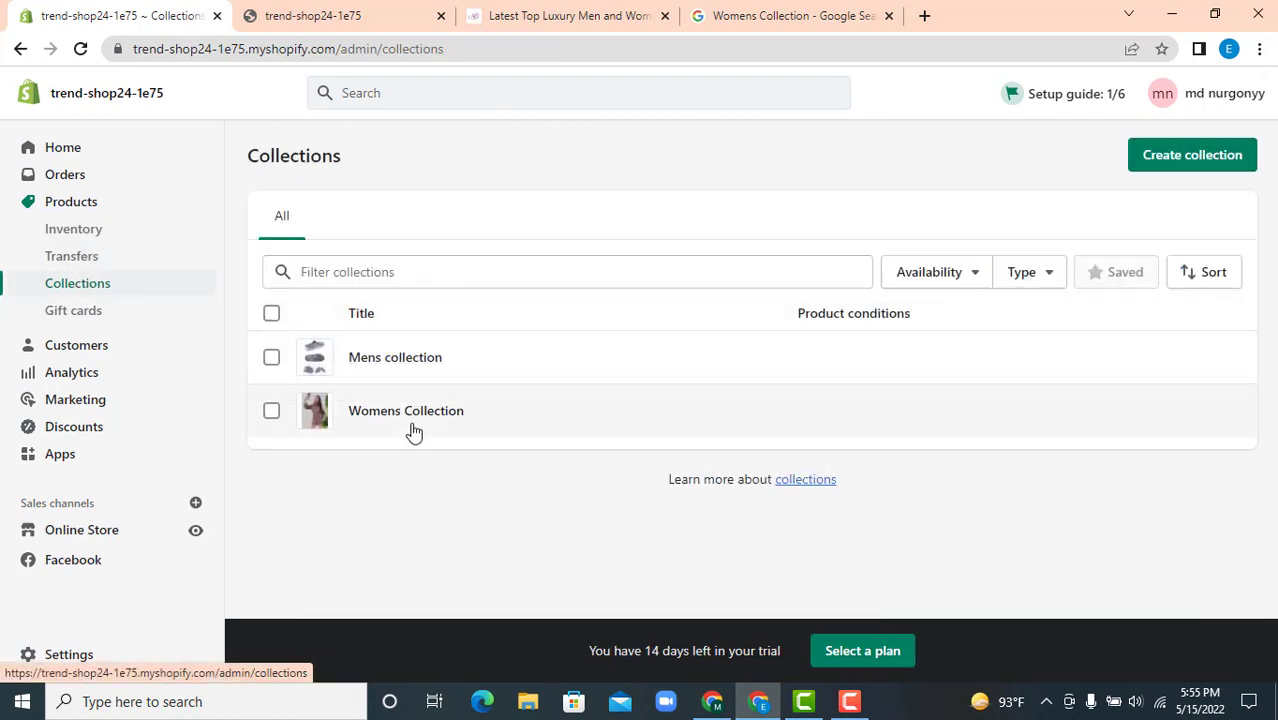
# Reload the storefront home page and look through its product, collage and column sections.
pyautogui.click(348, 16)
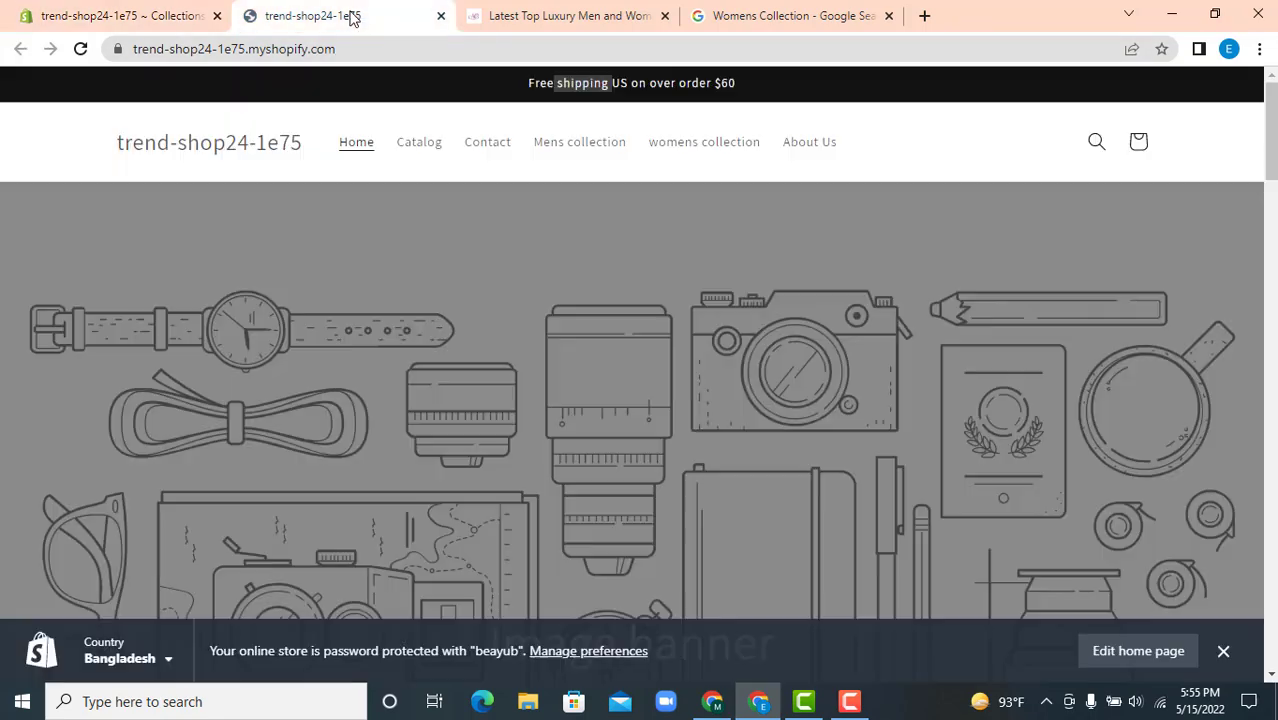
pyautogui.click(80, 50)
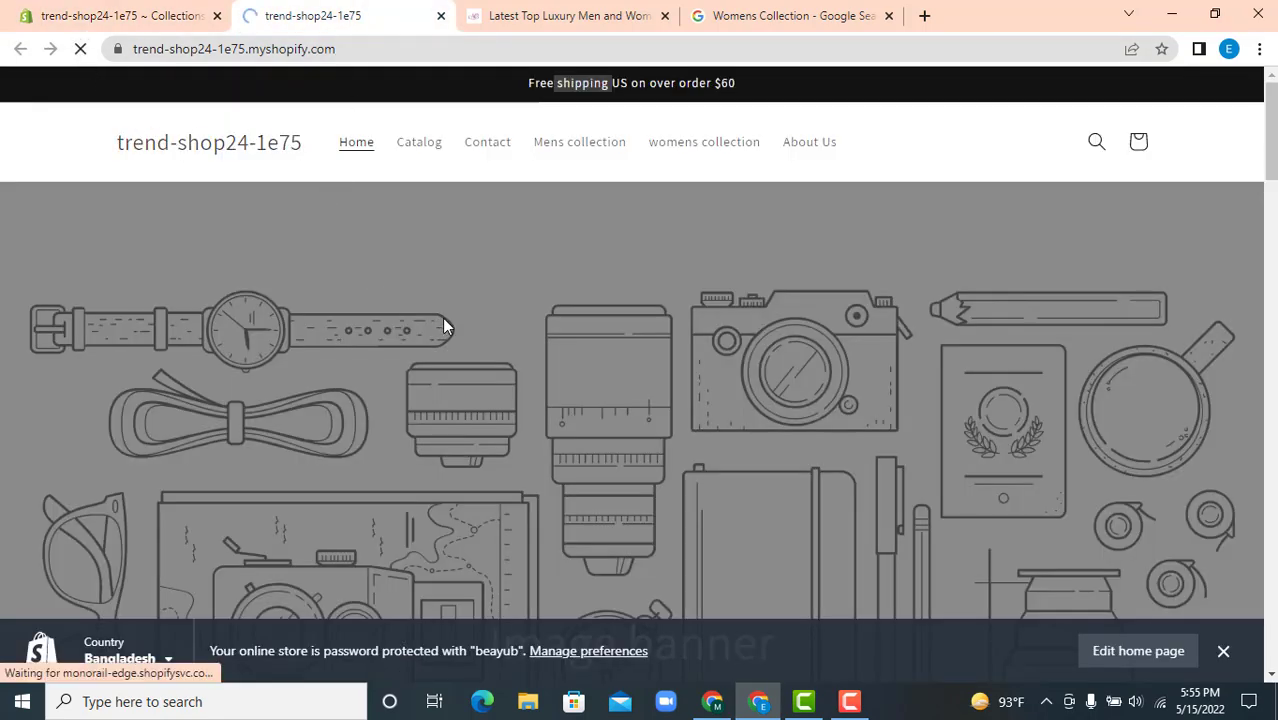
pyautogui.scroll(-10, 445, 326)
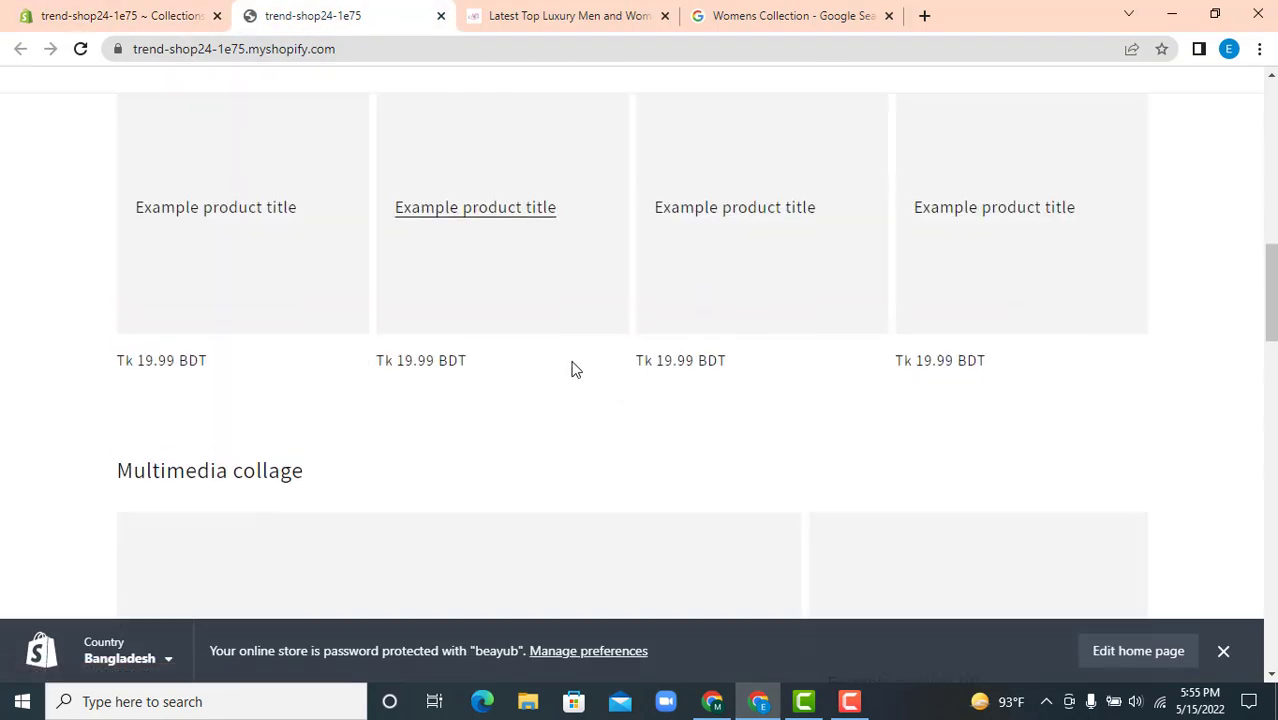
pyautogui.scroll(-15, 570, 360)
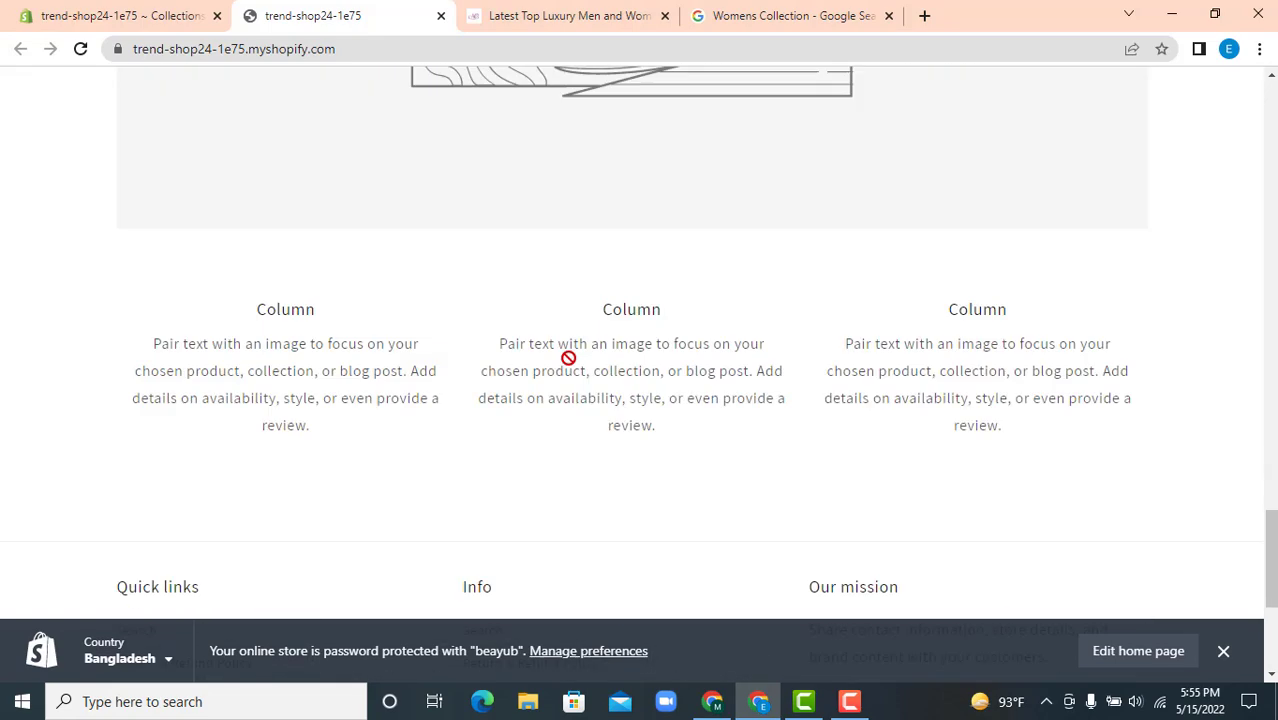
pyautogui.scroll(-4, 568, 357)
pyautogui.scroll(8, 562, 345)
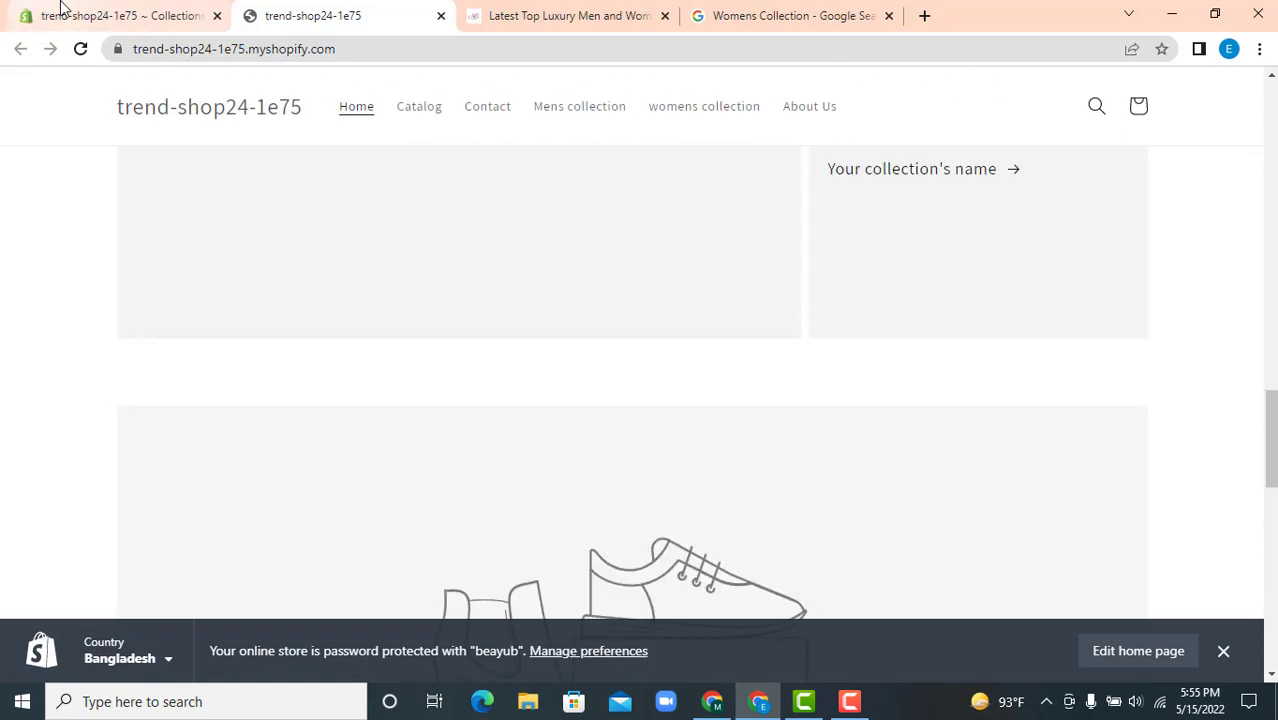
# Return to the store admin, open a fresh preview of the online store, and go back to the Collections list.
pyautogui.click(93, 14)
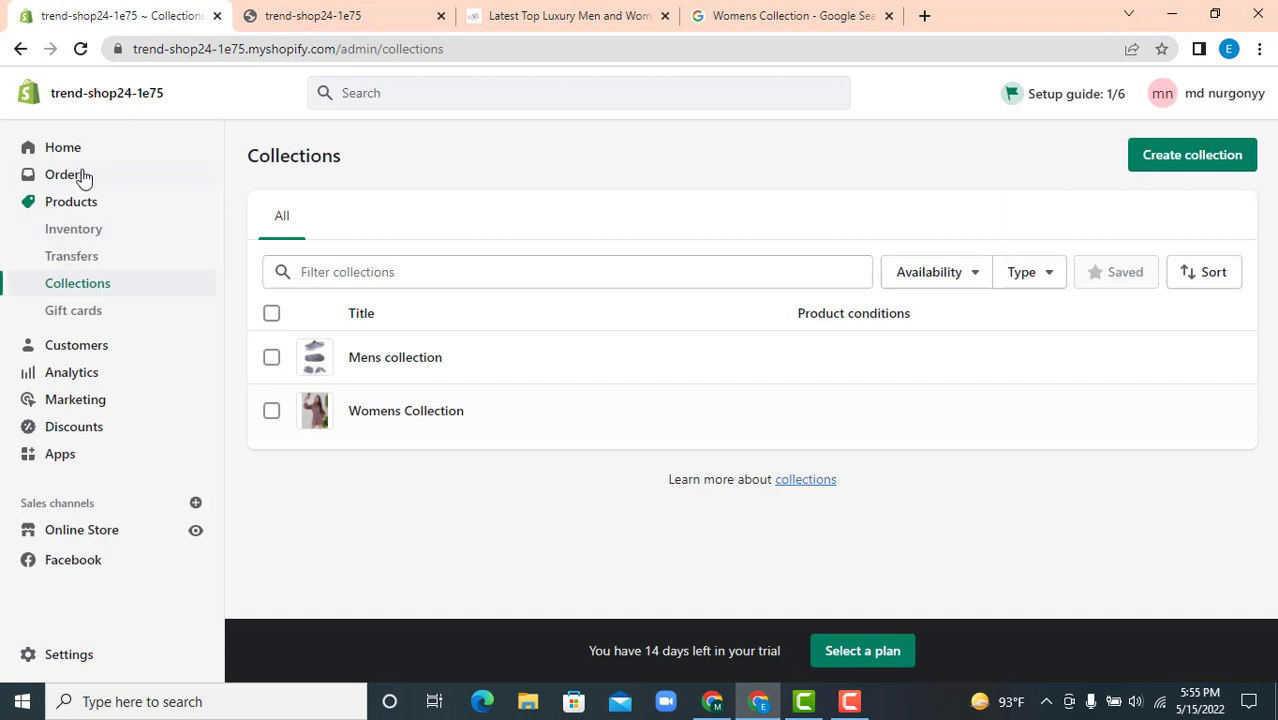
pyautogui.click(194, 532)
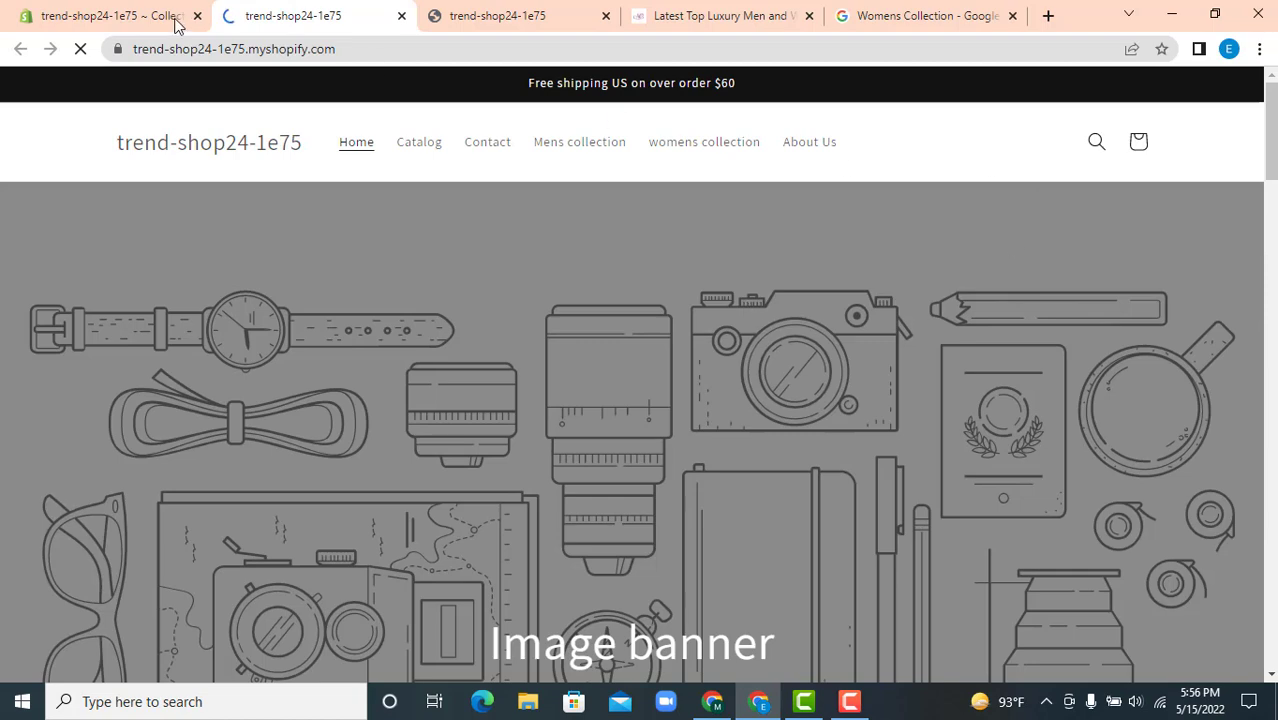
pyautogui.click(175, 22)
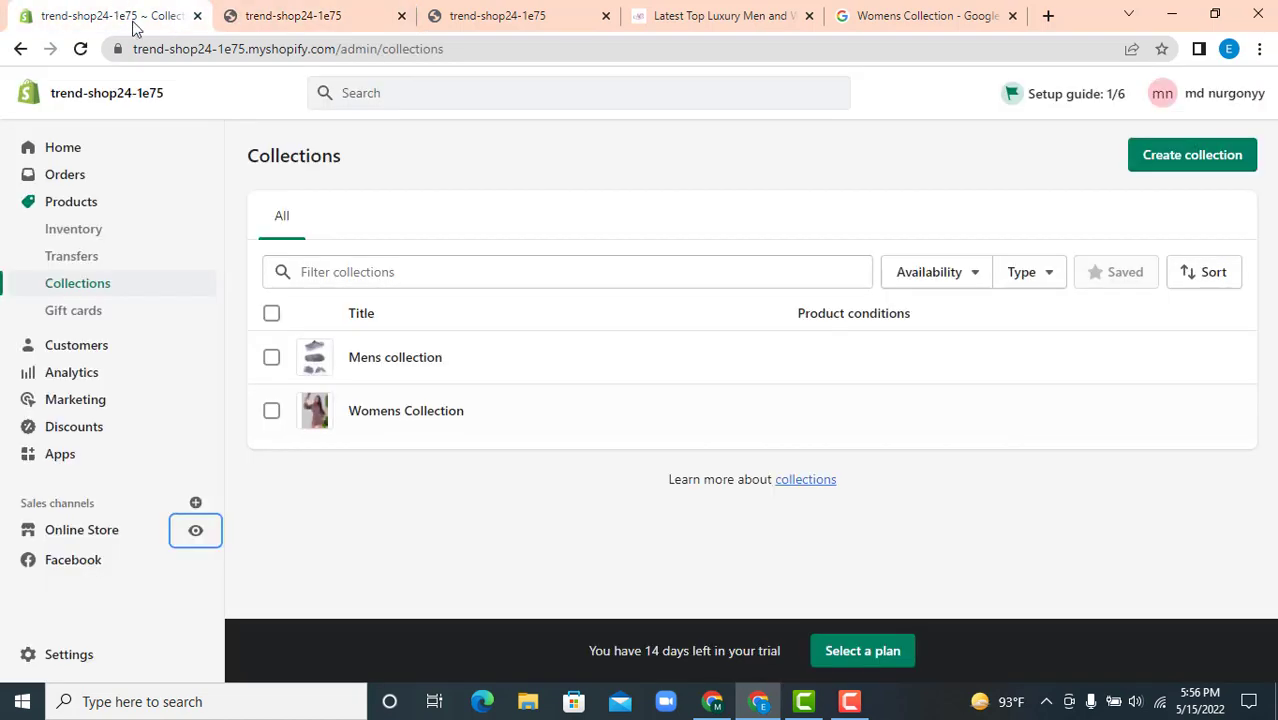
# Customize the Dawn theme by assigning Womens Collection to the first Collection block of the home page's Collage section, and save.
pyautogui.click(78, 533)
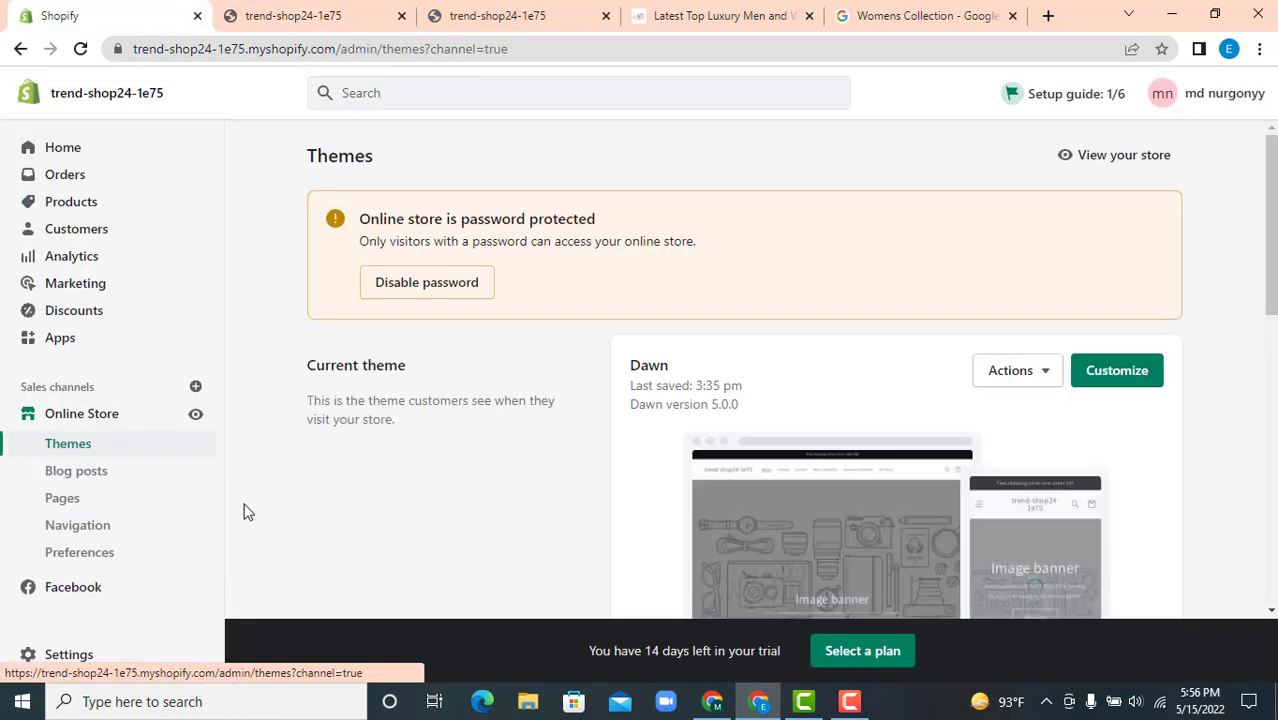
pyautogui.click(1128, 371)
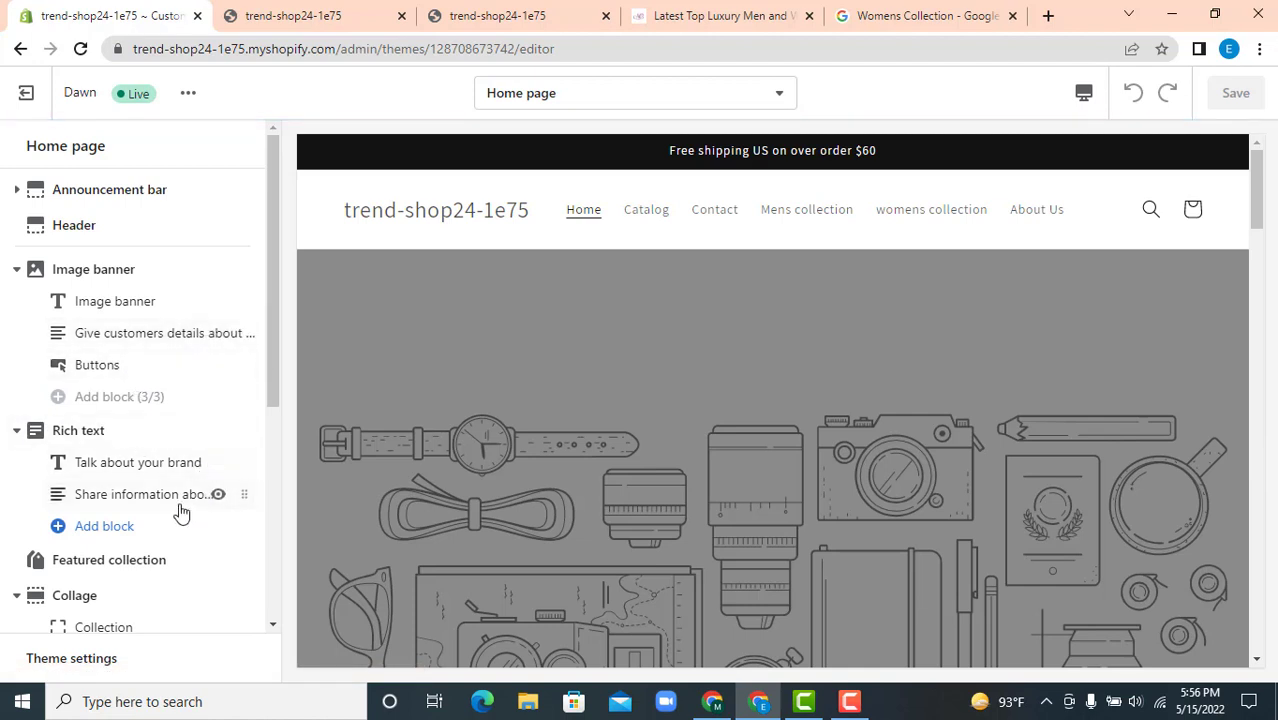
pyautogui.scroll(-1, 141, 510)
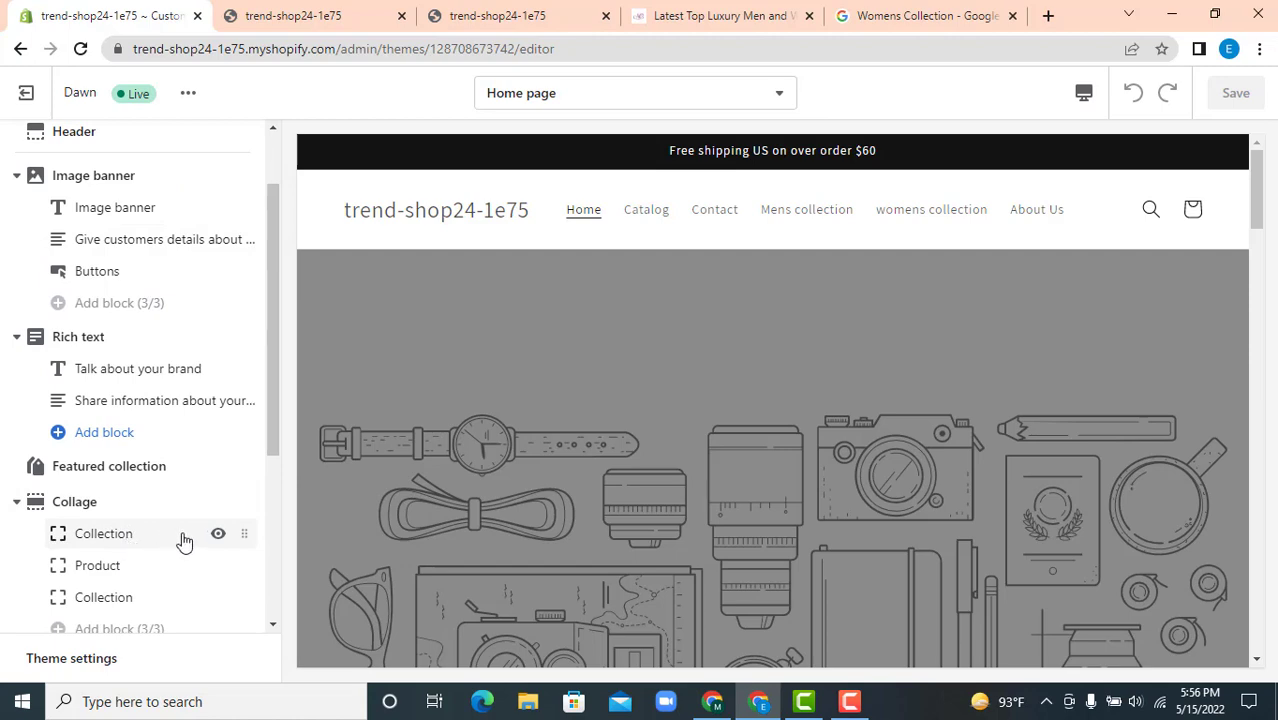
pyautogui.click(141, 539)
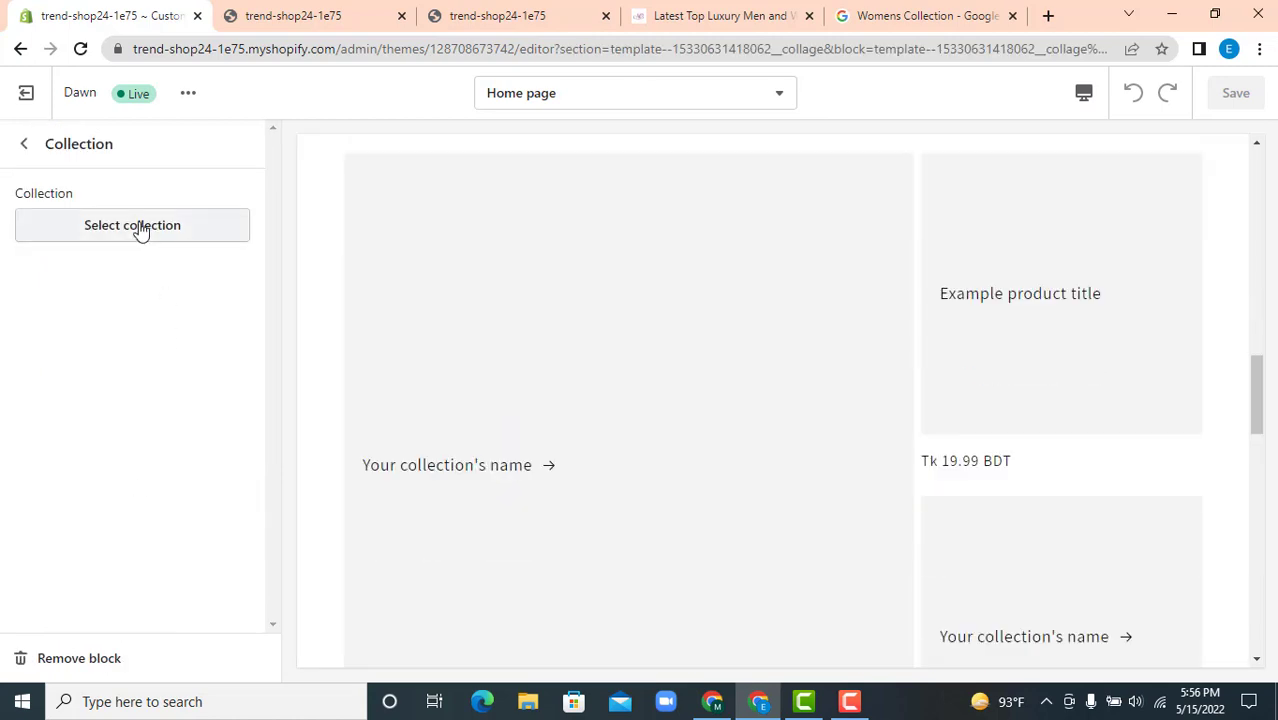
pyautogui.click(144, 226)
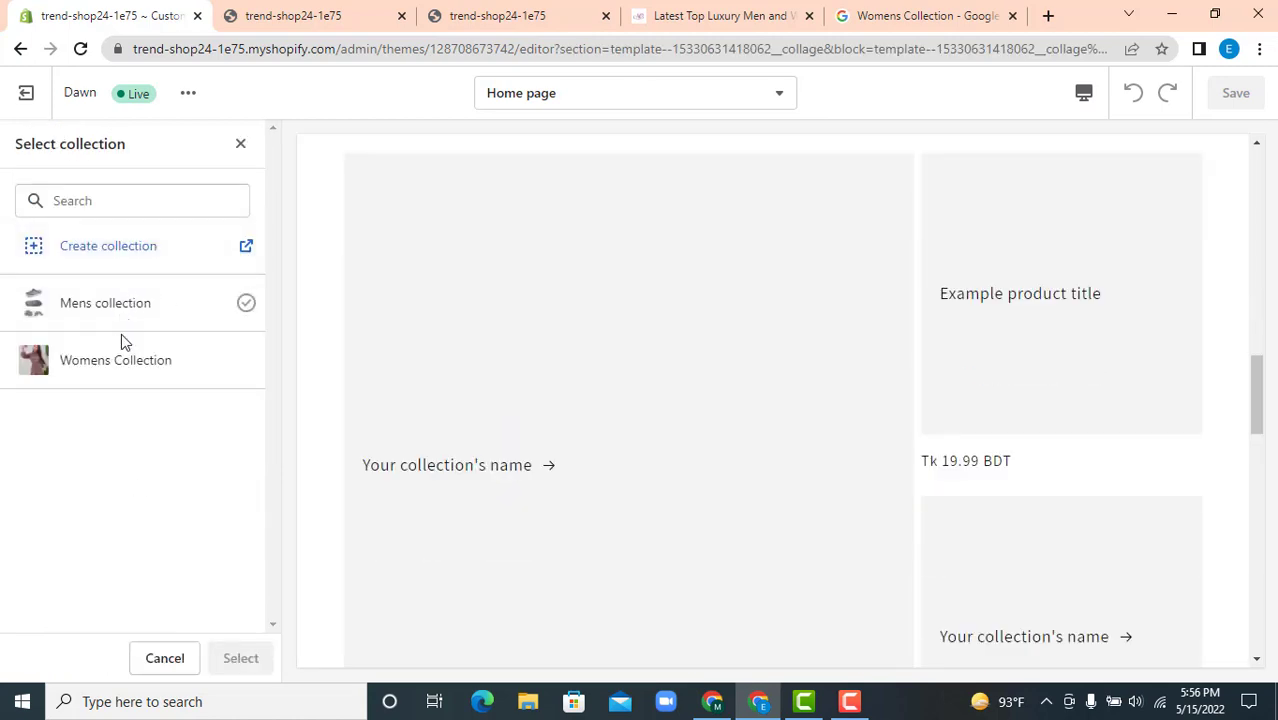
pyautogui.click(119, 359)
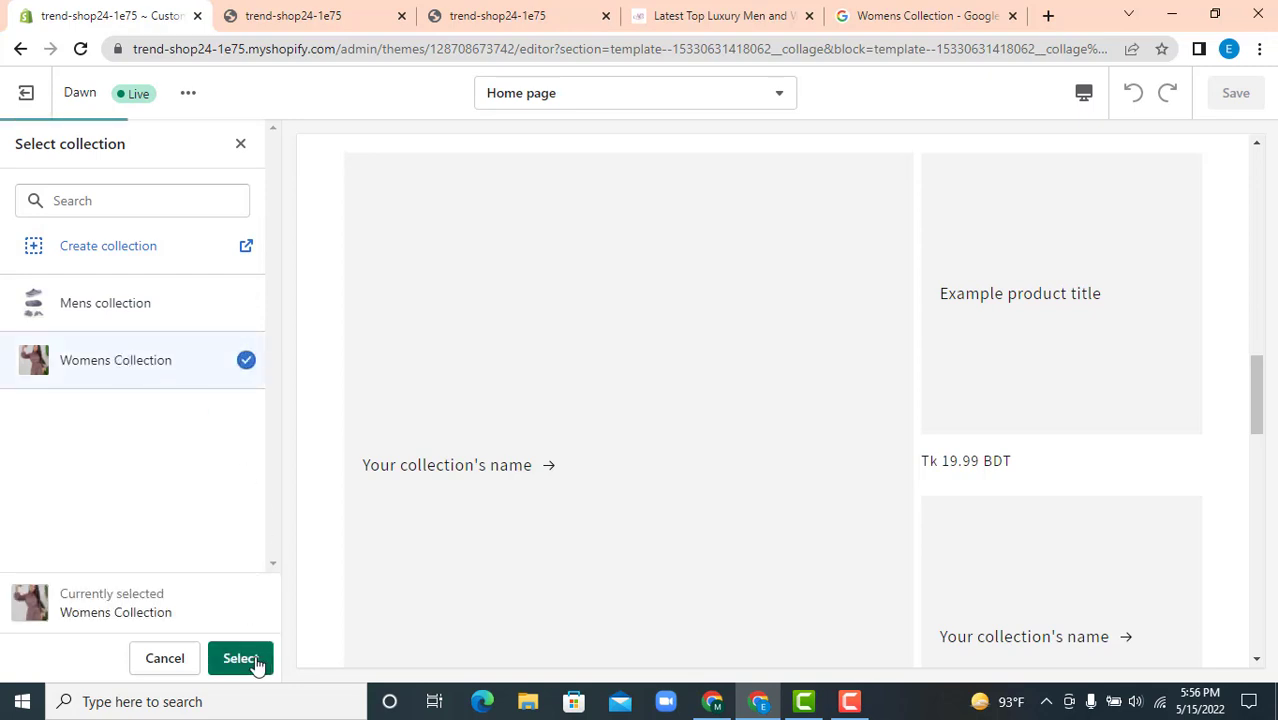
pyautogui.click(251, 659)
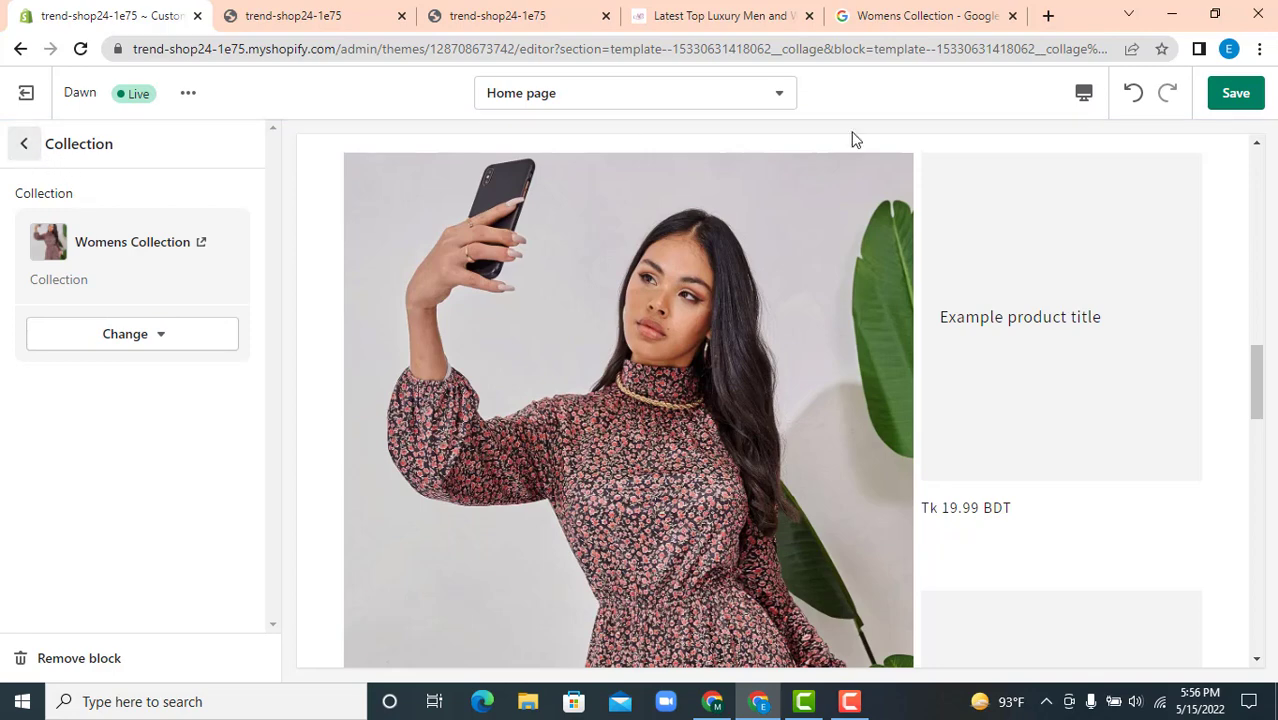
pyautogui.click(1235, 93)
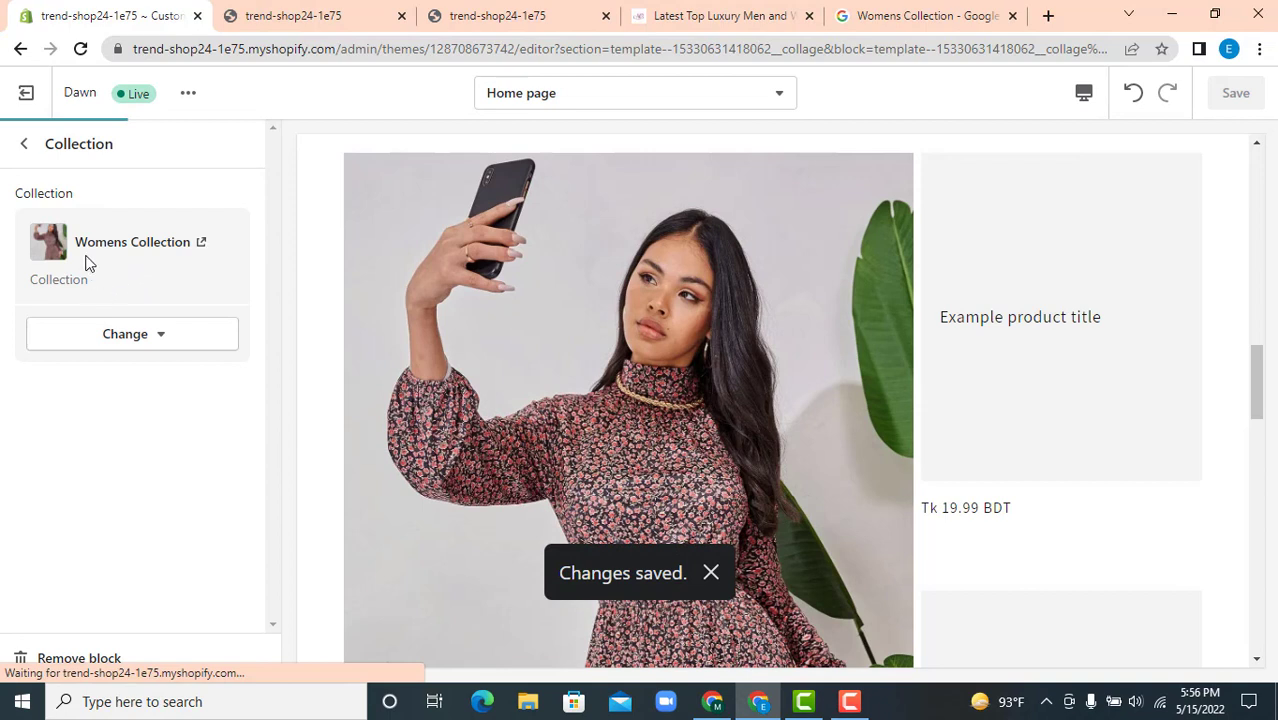
# Reopen the Womens Collection block in the Collage section and examine its change options and its preview on the home page.
pyautogui.click(24, 143)
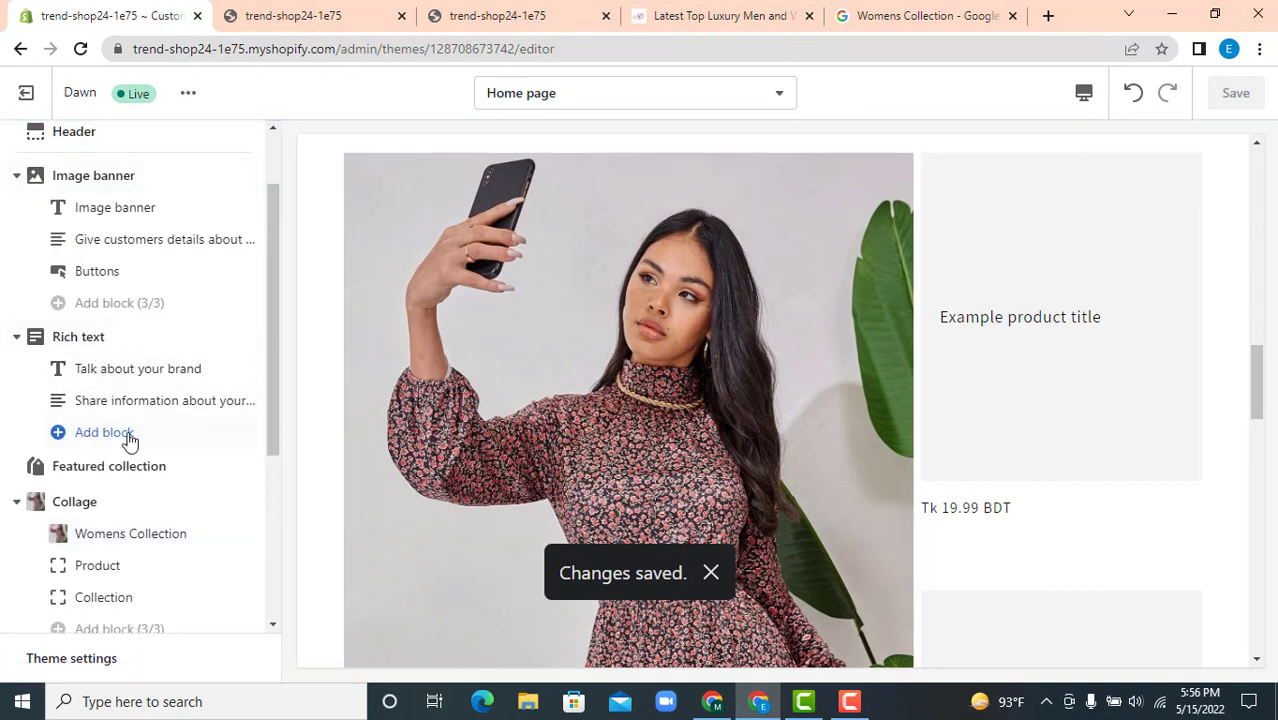
pyautogui.click(137, 543)
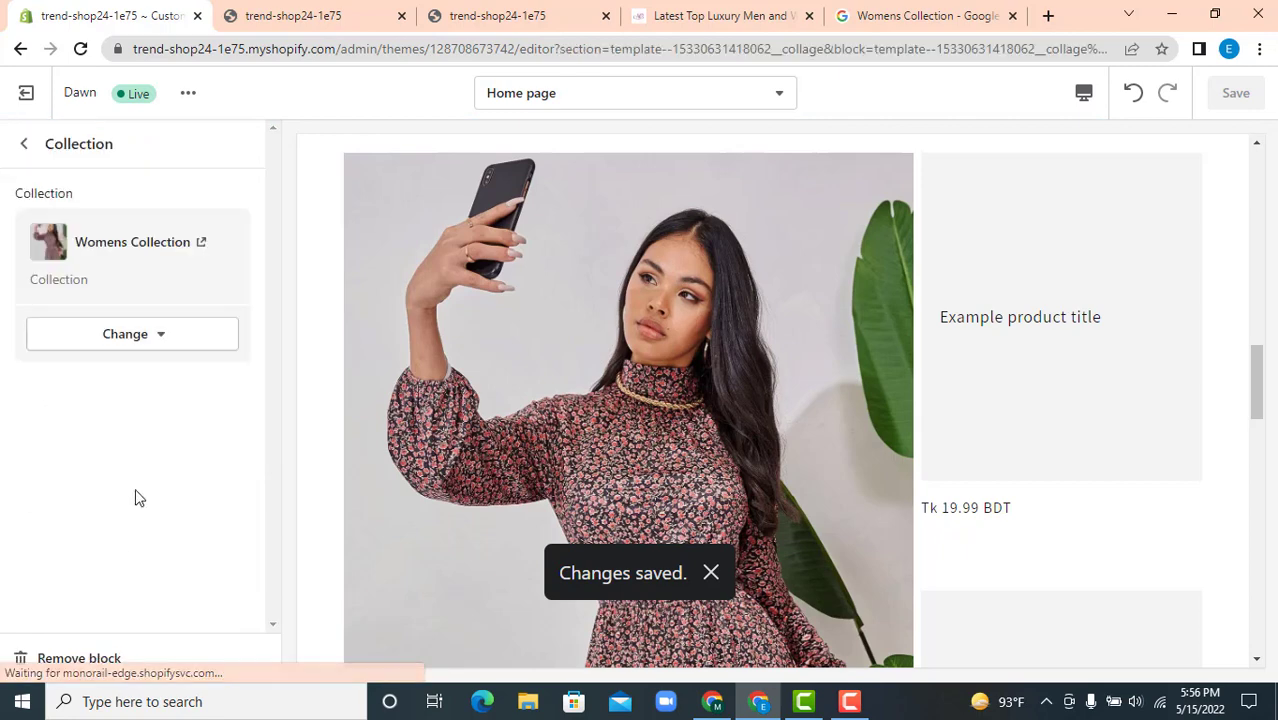
pyautogui.click(145, 337)
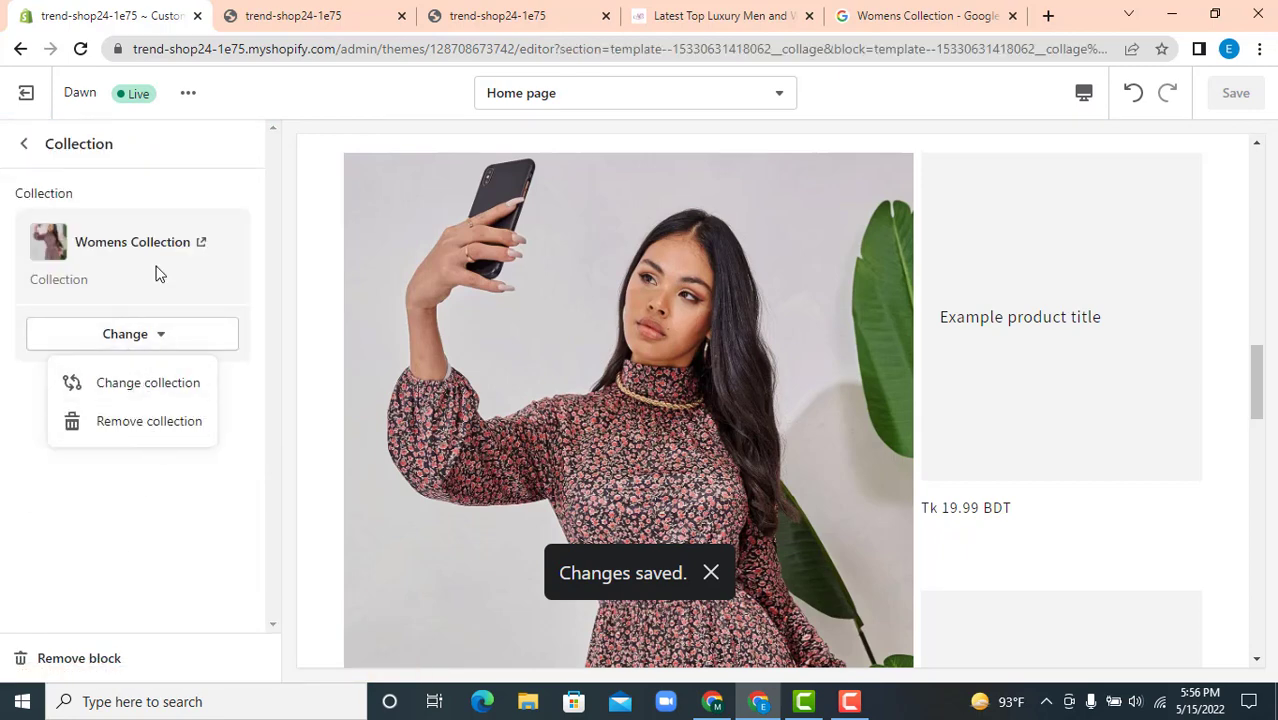
pyautogui.scroll(-2, 784, 334)
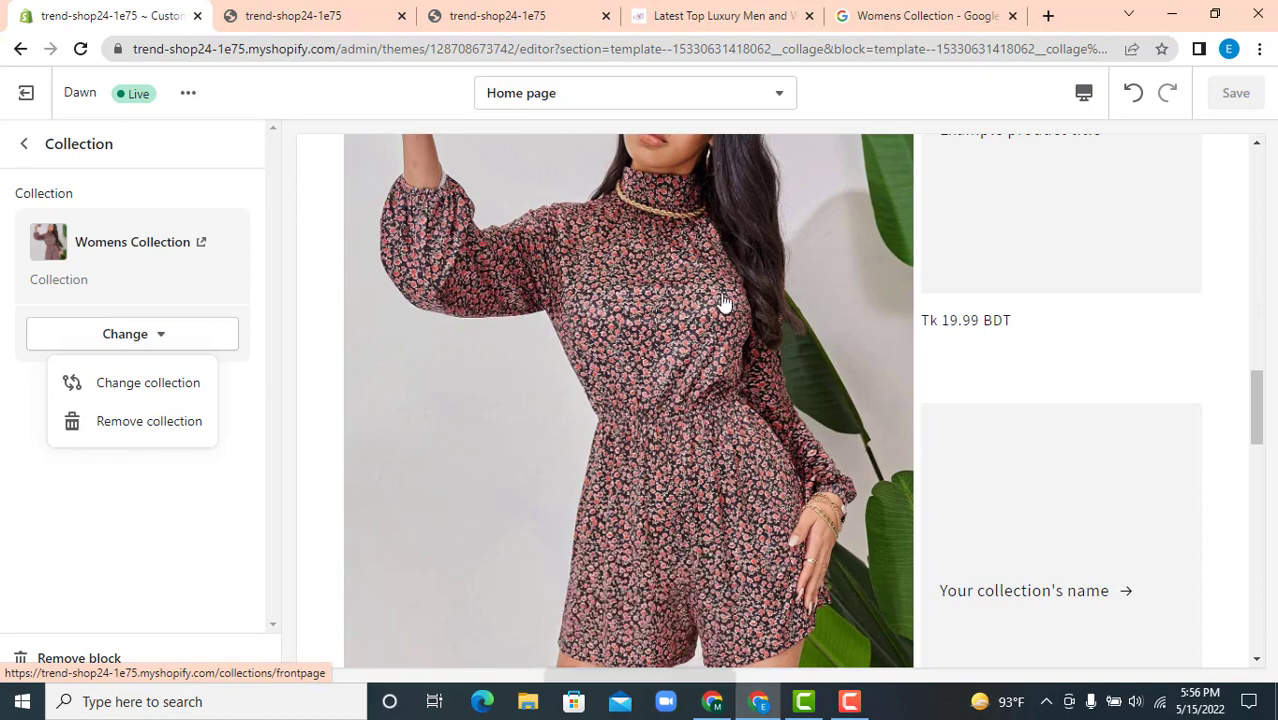
pyautogui.scroll(-4, 704, 314)
pyautogui.scroll(3, 685, 308)
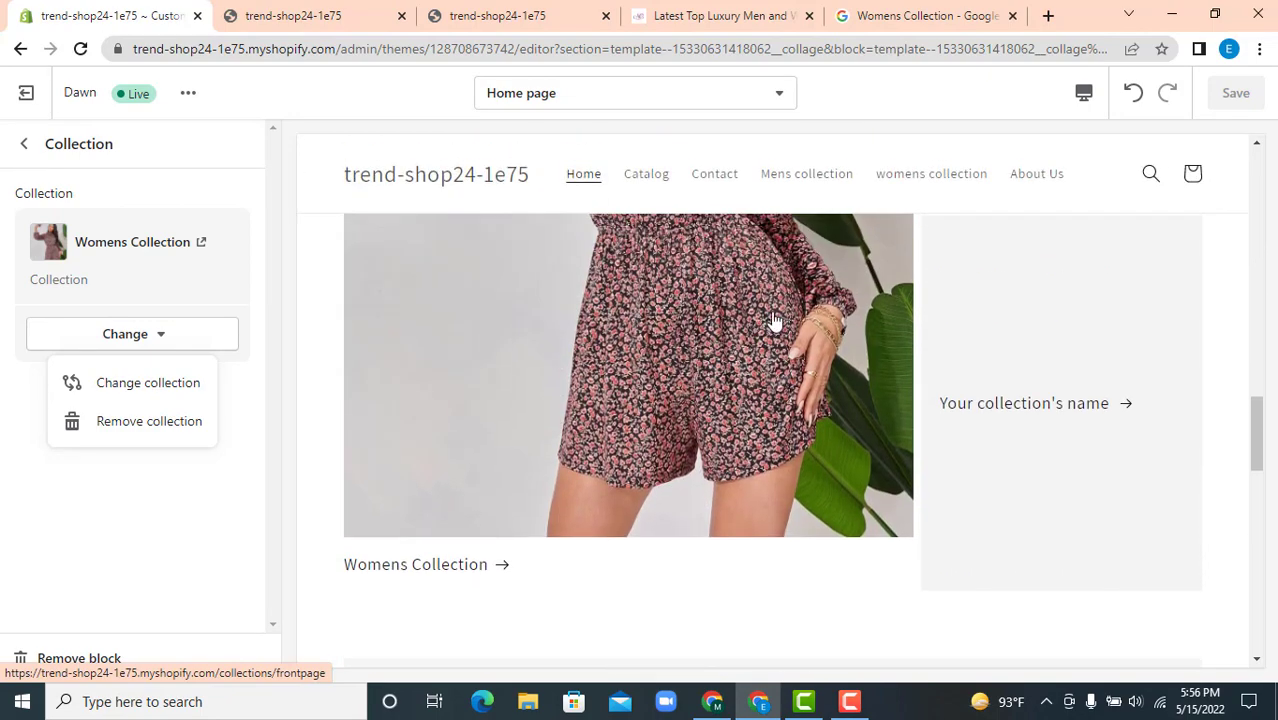
pyautogui.scroll(-2, 633, 414)
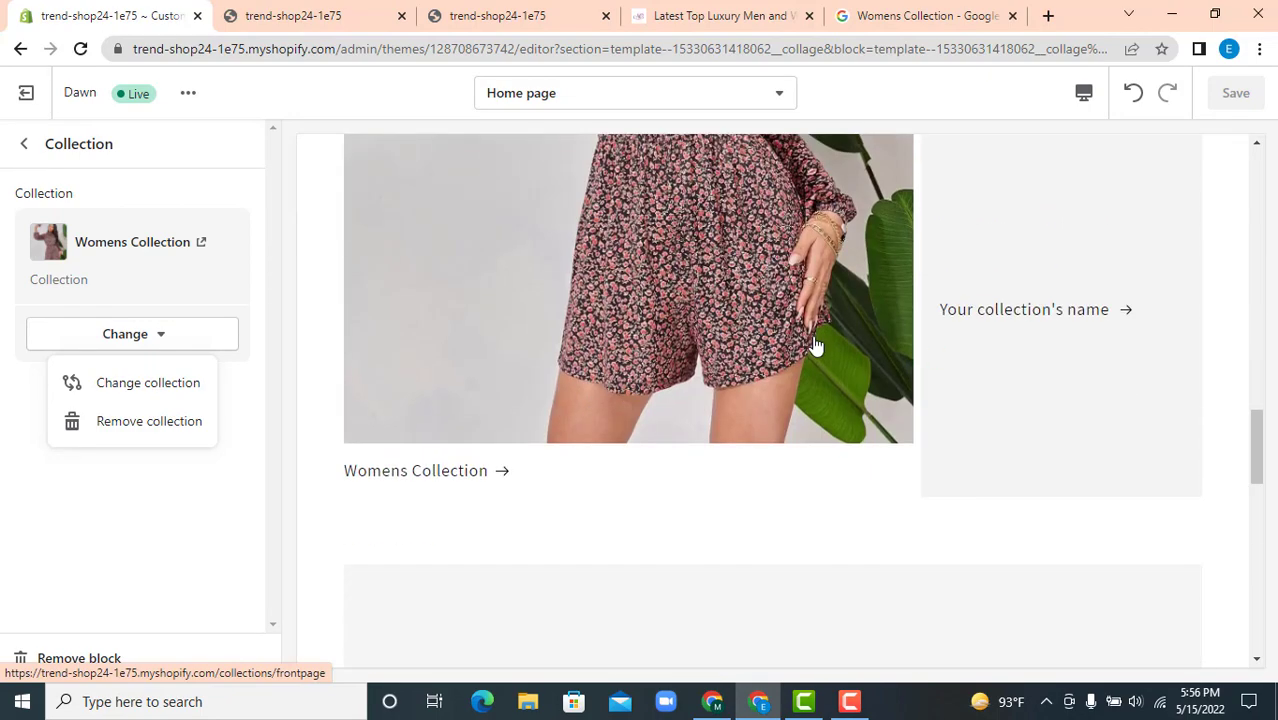
pyautogui.scroll(3, 800, 335)
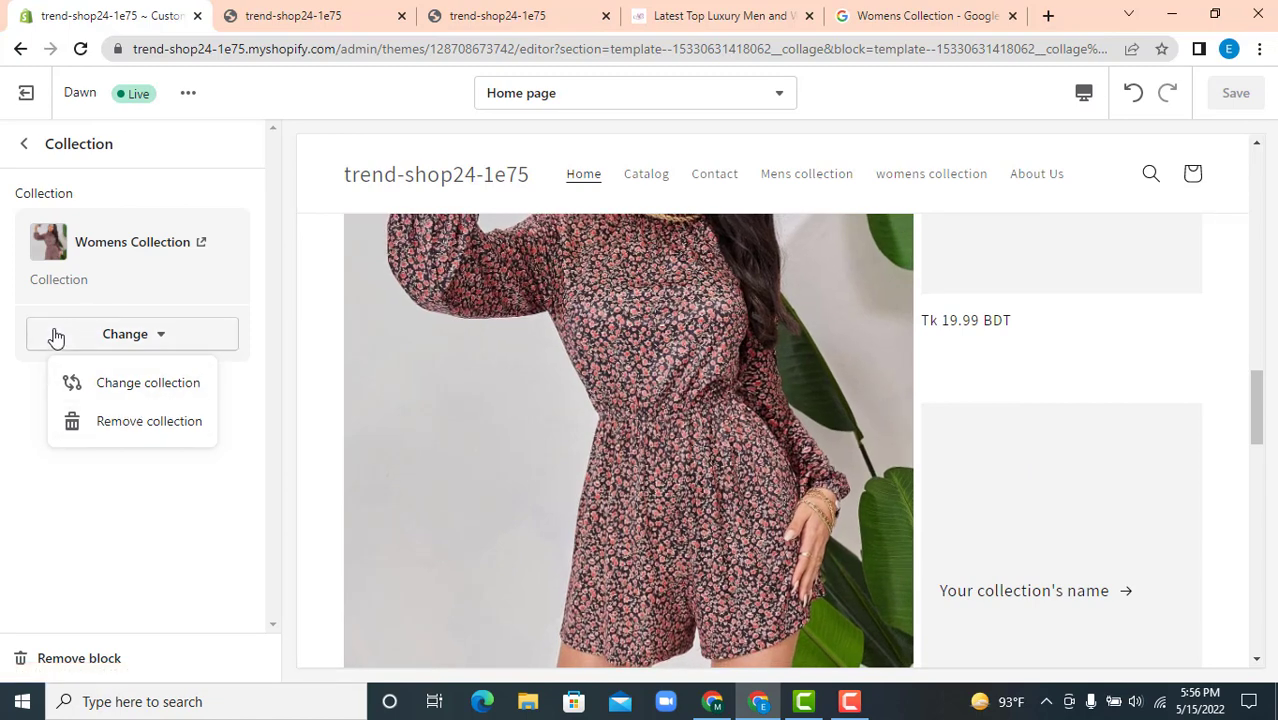
# Assign Mens collection to the remaining Collection block of the home page's Collage section, save, and return to the section list.
pyautogui.click(24, 148)
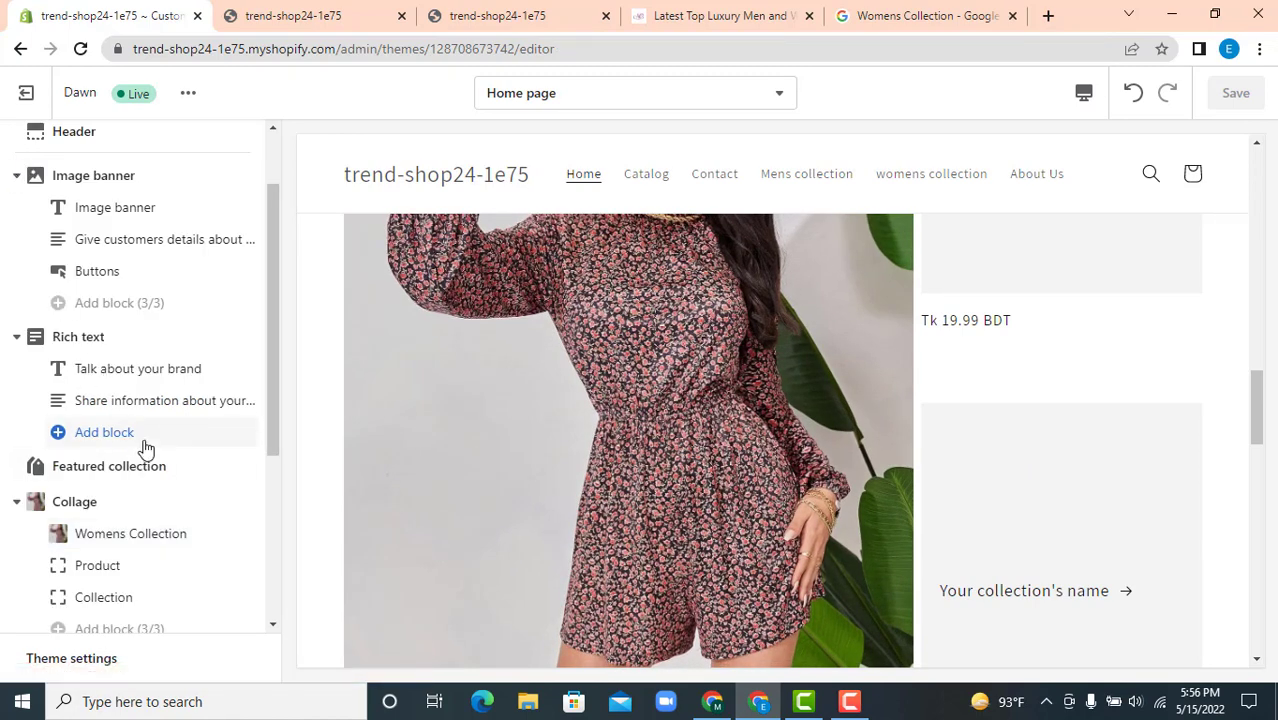
pyautogui.scroll(-1, 140, 462)
pyautogui.scroll(-1, 137, 462)
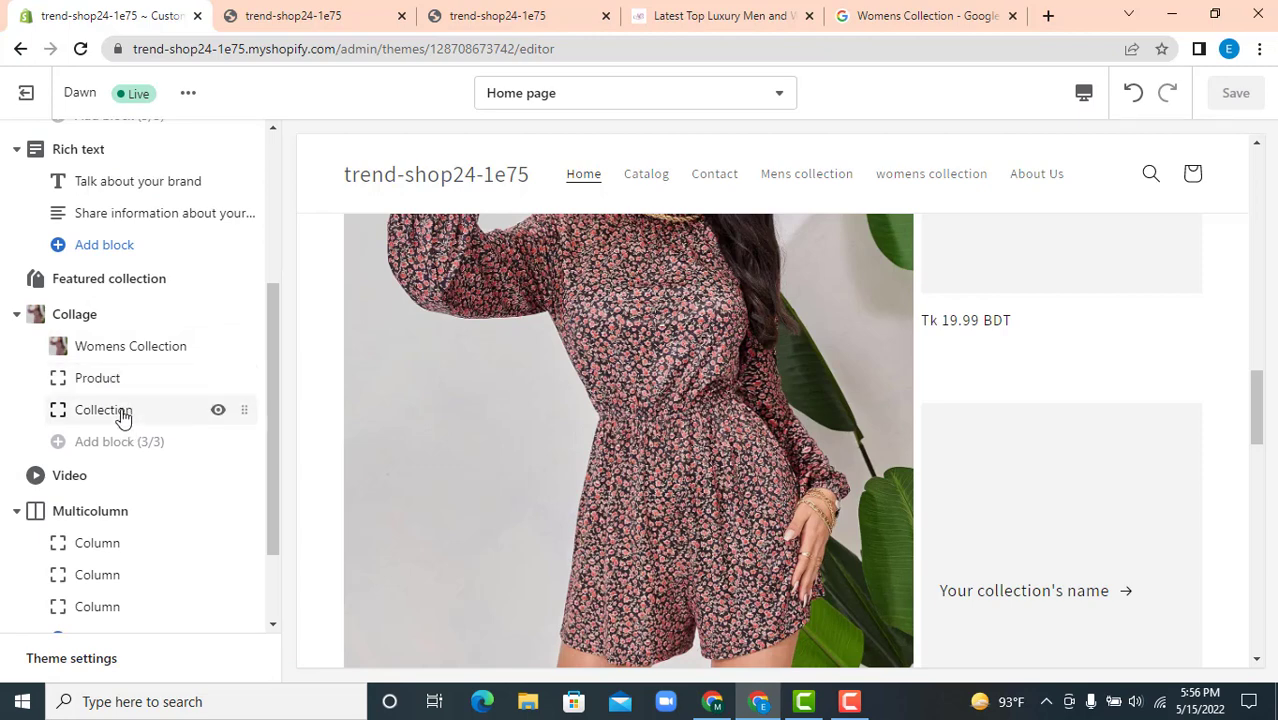
pyautogui.click(120, 412)
pyautogui.click(116, 238)
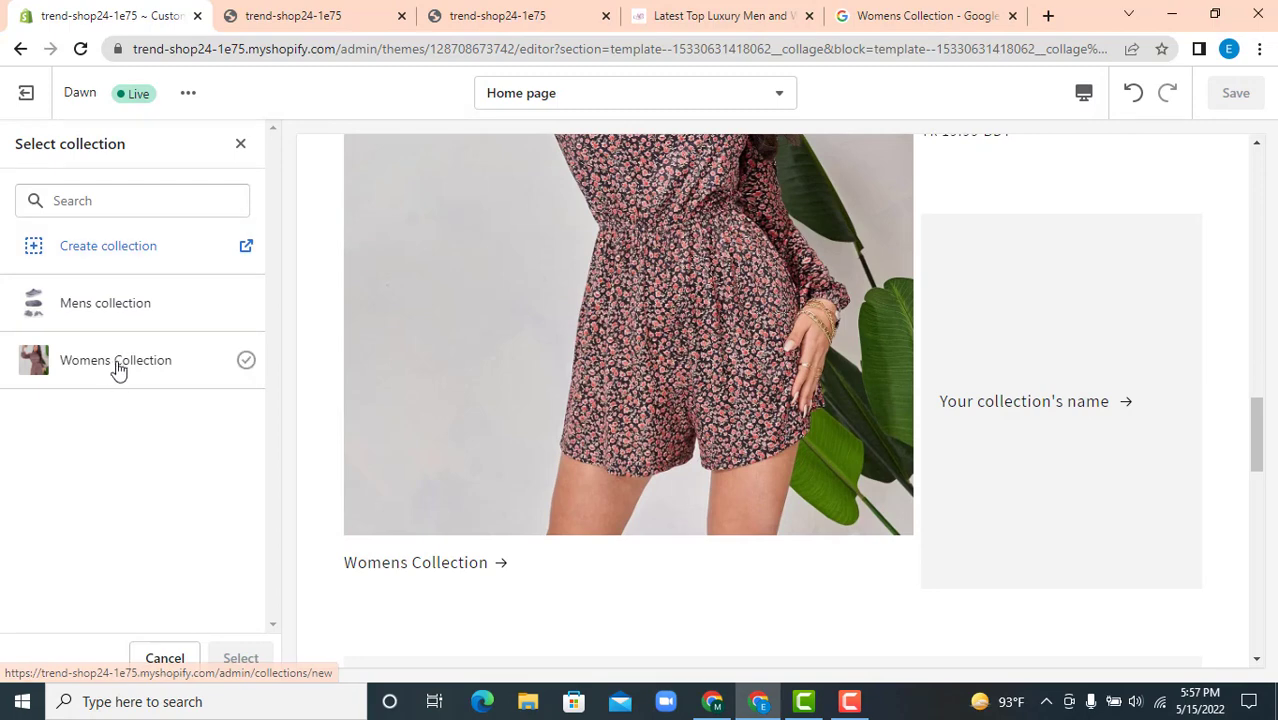
pyautogui.click(116, 318)
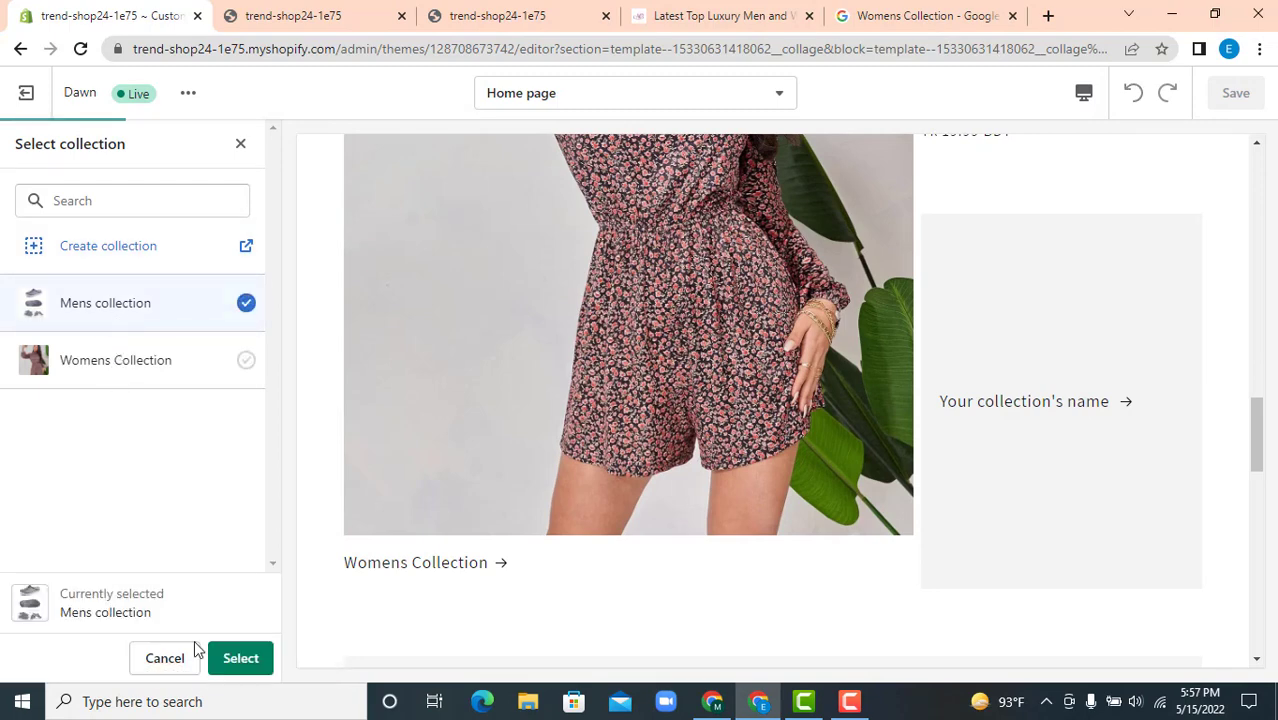
pyautogui.click(228, 657)
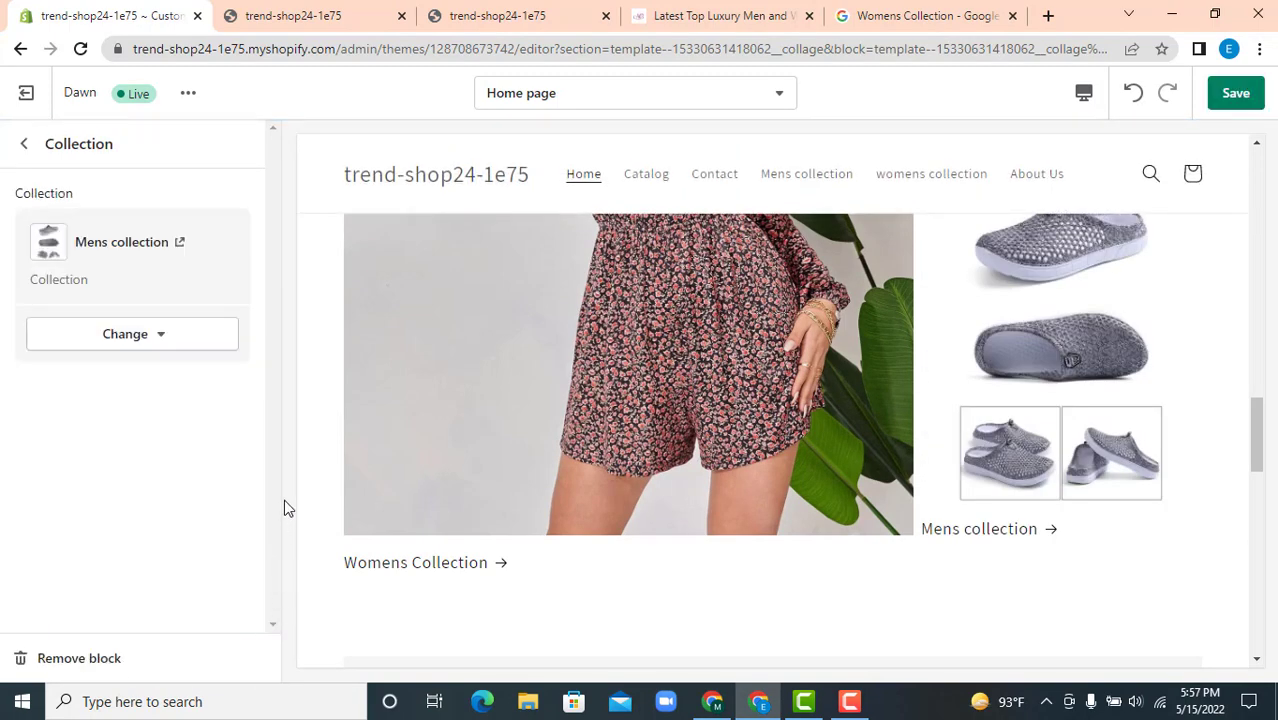
pyautogui.click(1236, 93)
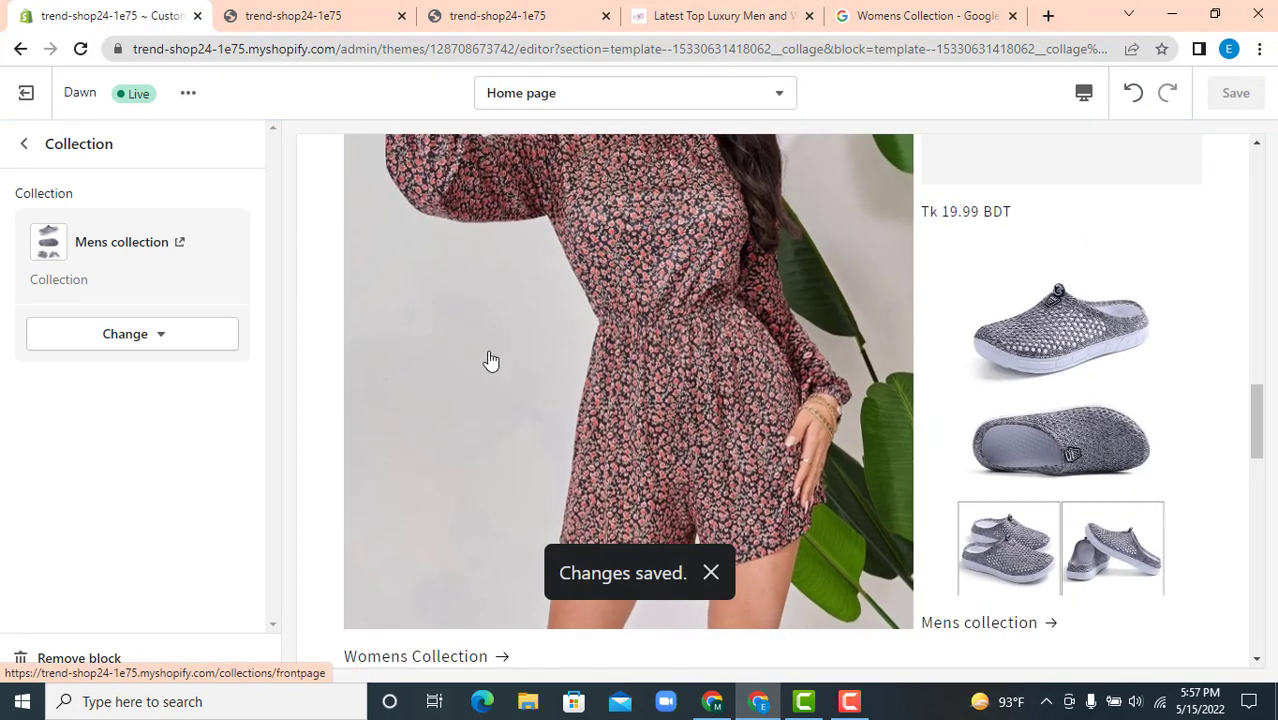
pyautogui.scroll(-3, 770, 385)
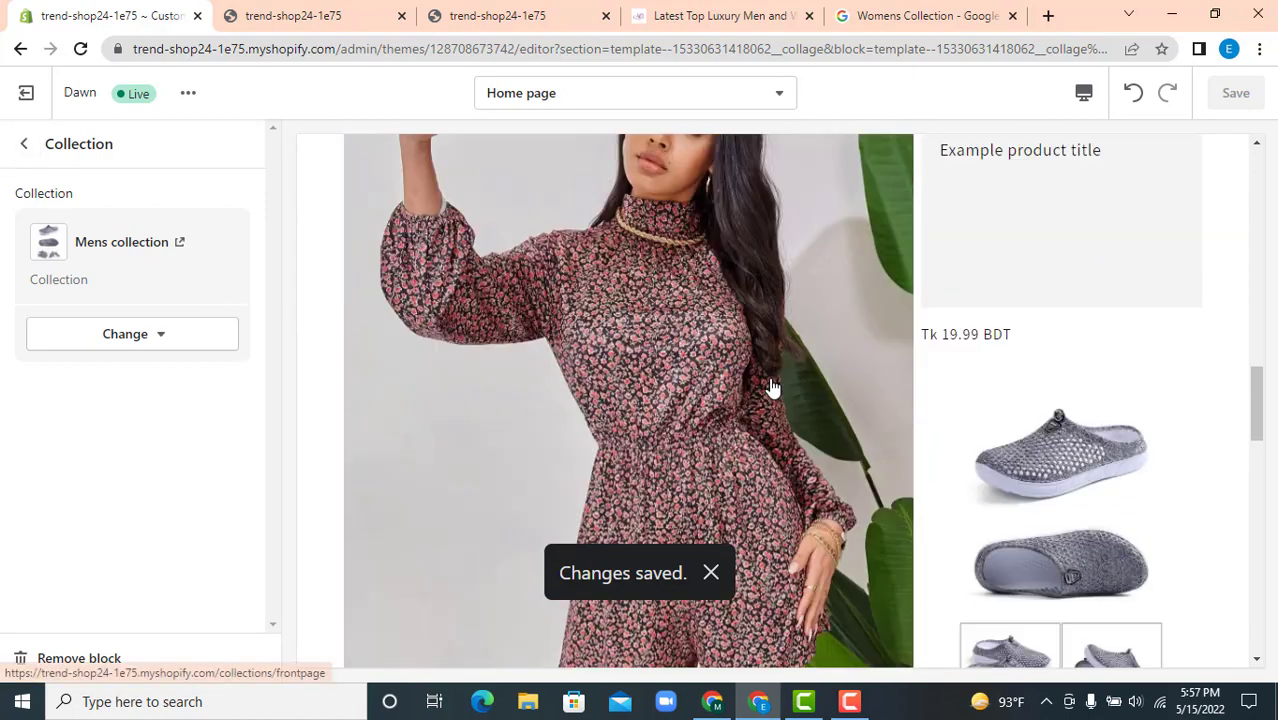
pyautogui.click(24, 143)
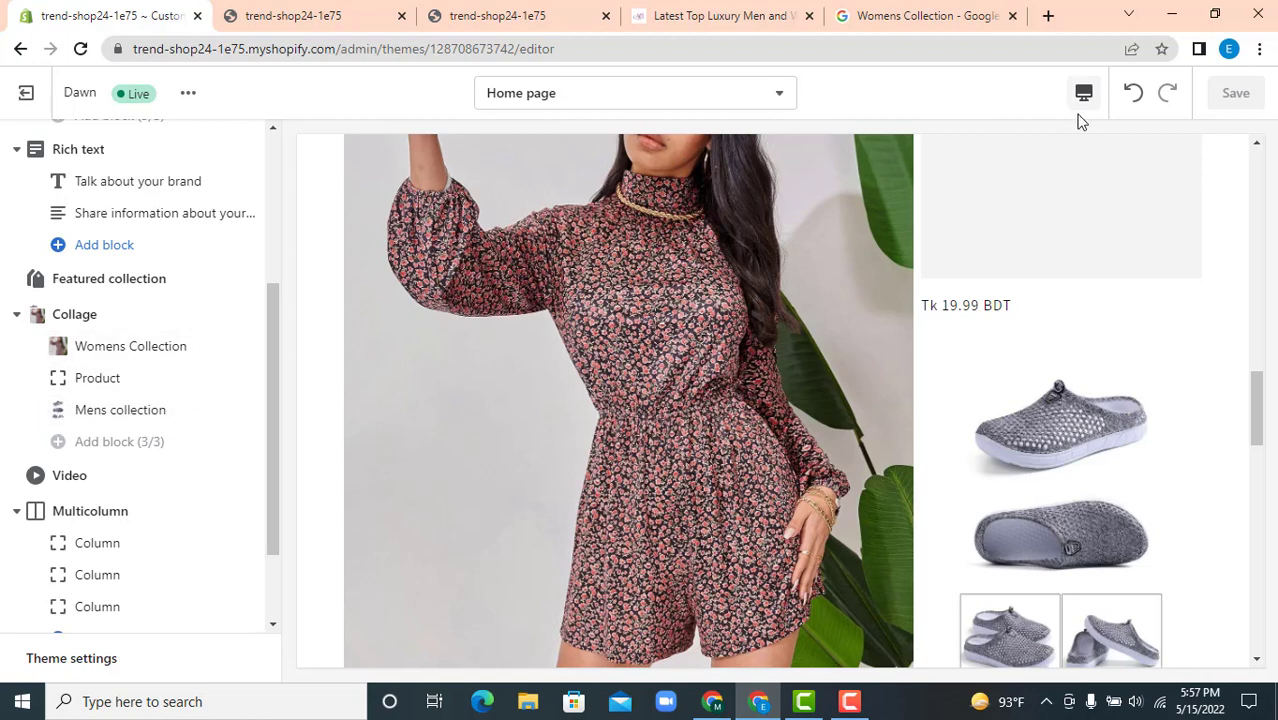
# Reload the storefront home page and check the Womens and Mens collections in the Multimedia collage and the Featured products section.
pyautogui.click(330, 15)
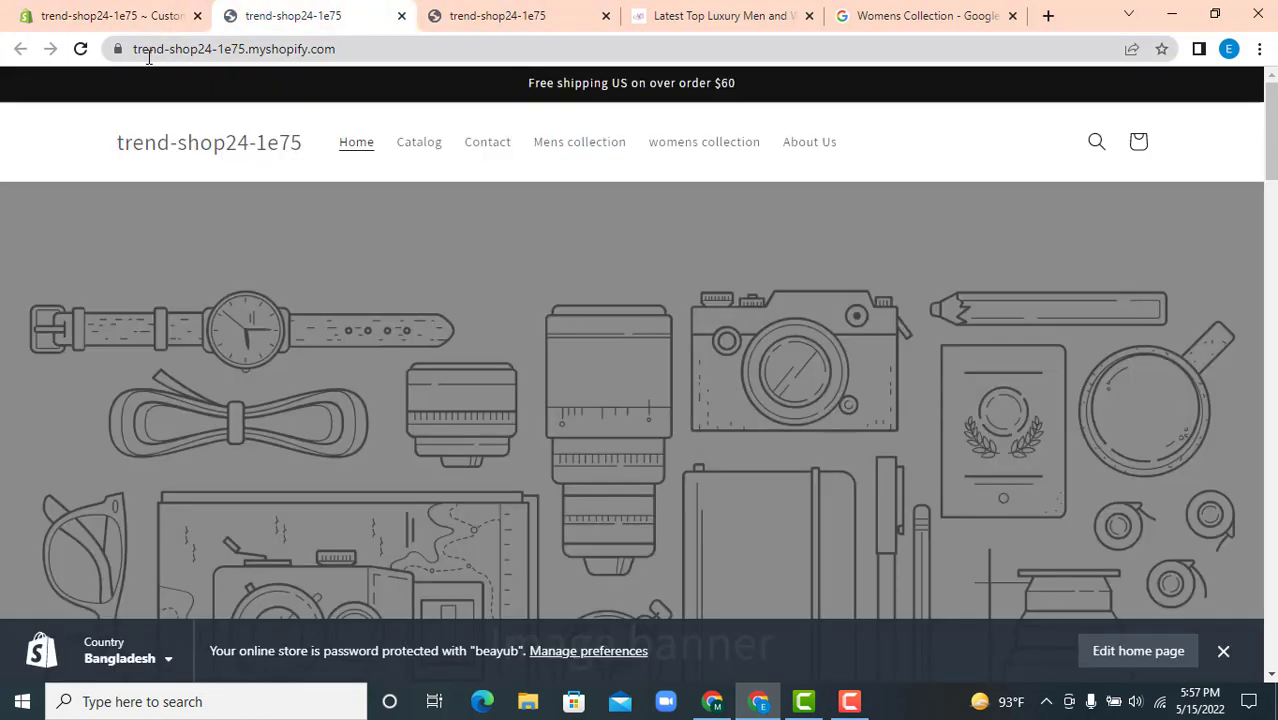
pyautogui.click(82, 50)
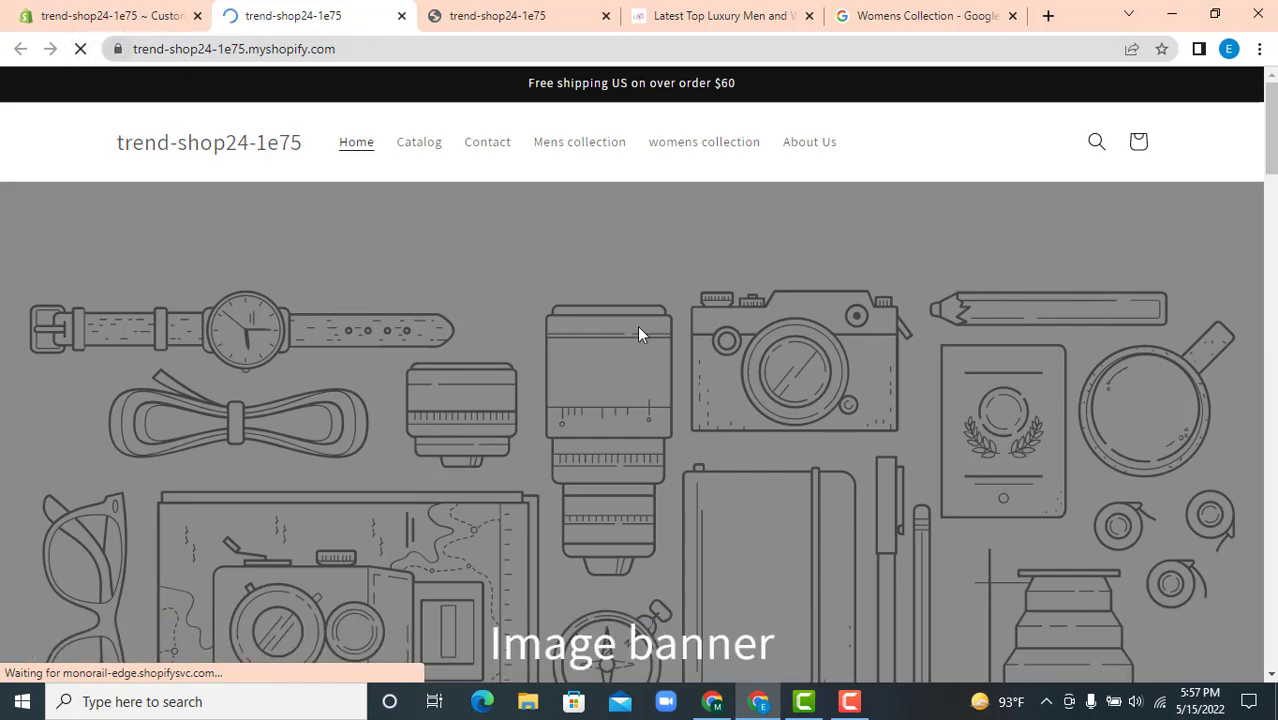
pyautogui.scroll(-5, 699, 372)
pyautogui.scroll(-10, 699, 372)
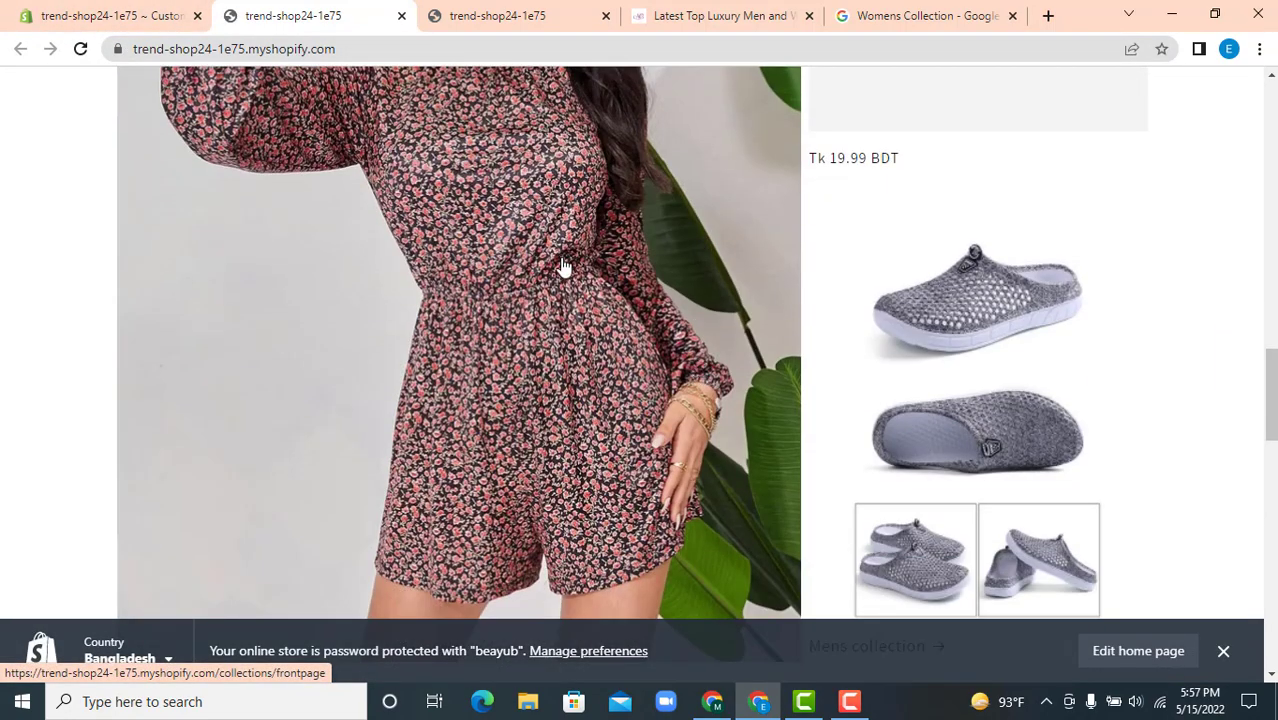
pyautogui.scroll(-4, 563, 266)
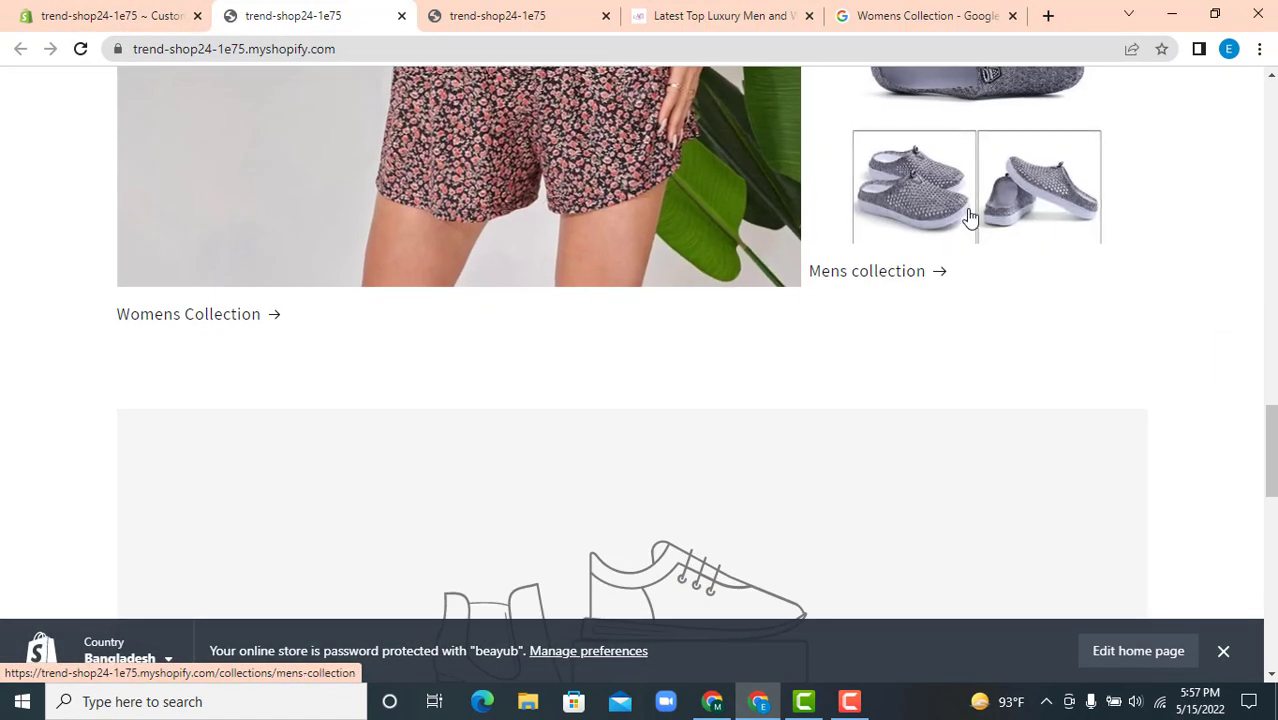
pyautogui.scroll(5, 648, 343)
pyautogui.scroll(4, 648, 343)
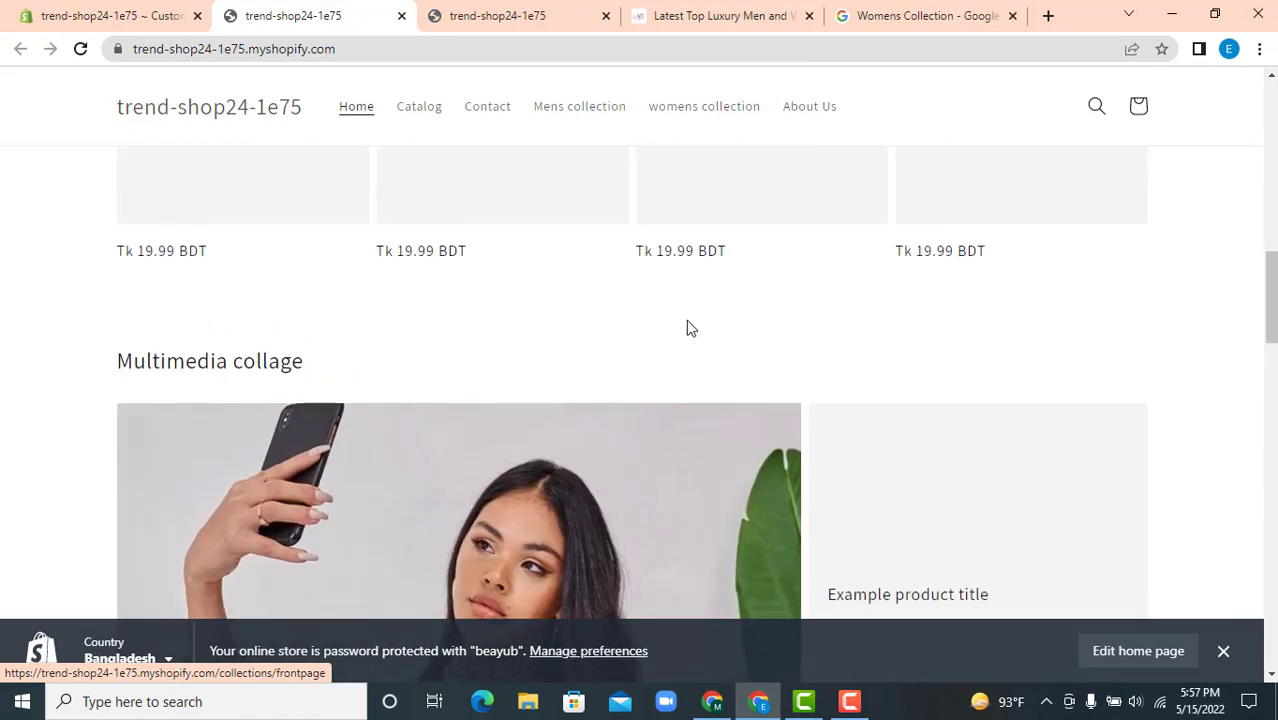
pyautogui.scroll(3, 539, 405)
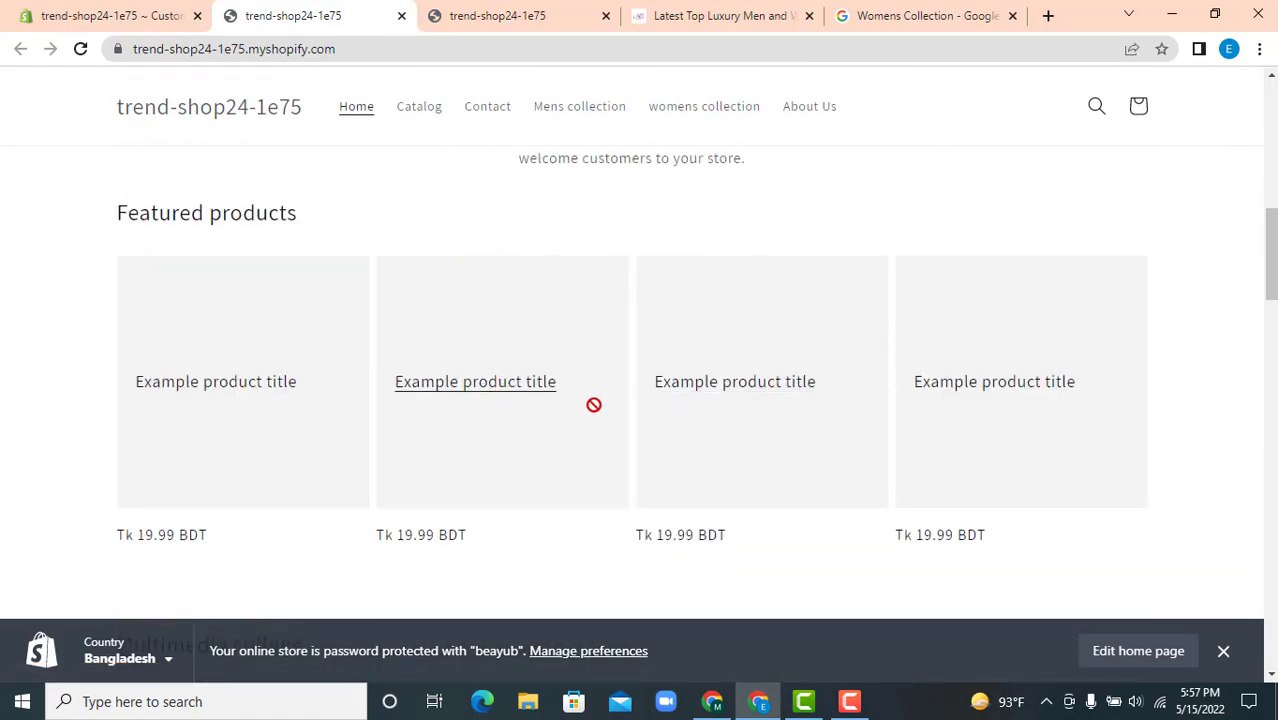
# Examine the example product placeholder beside the collections in the storefront collage, and return to the theme editor's section list.
pyautogui.scroll(-6, 531, 331)
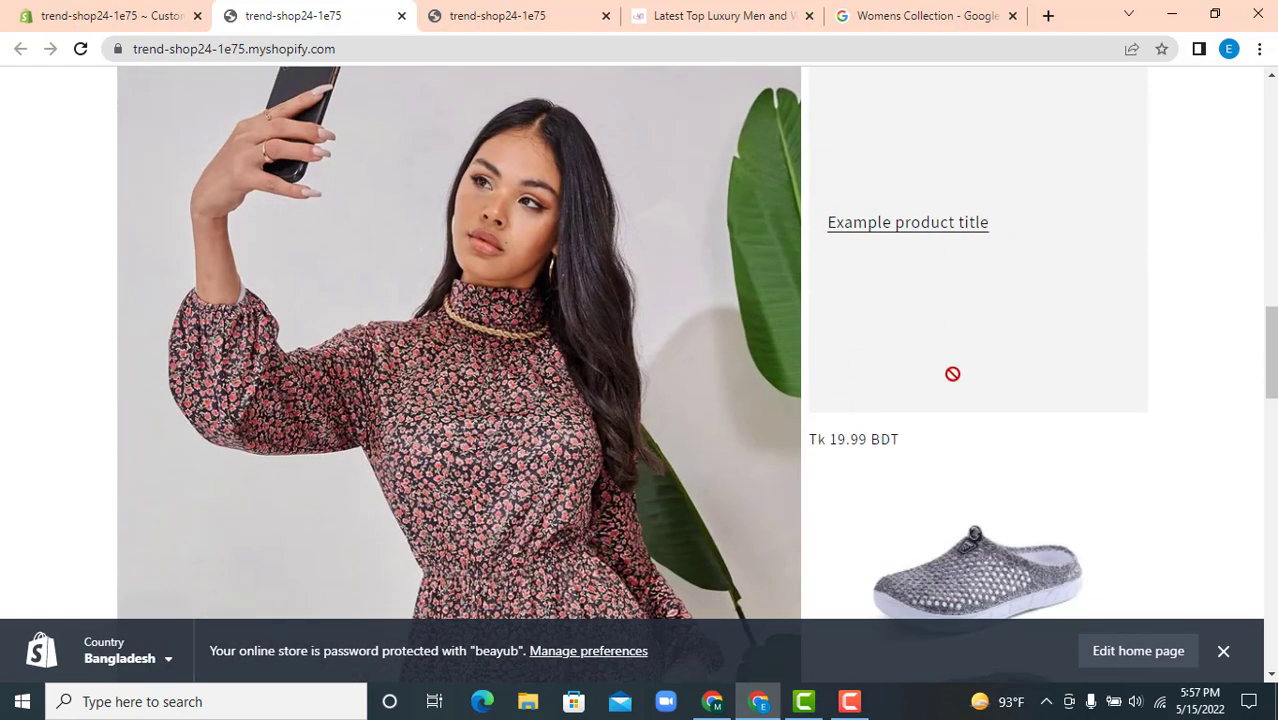
pyautogui.scroll(-3, 929, 371)
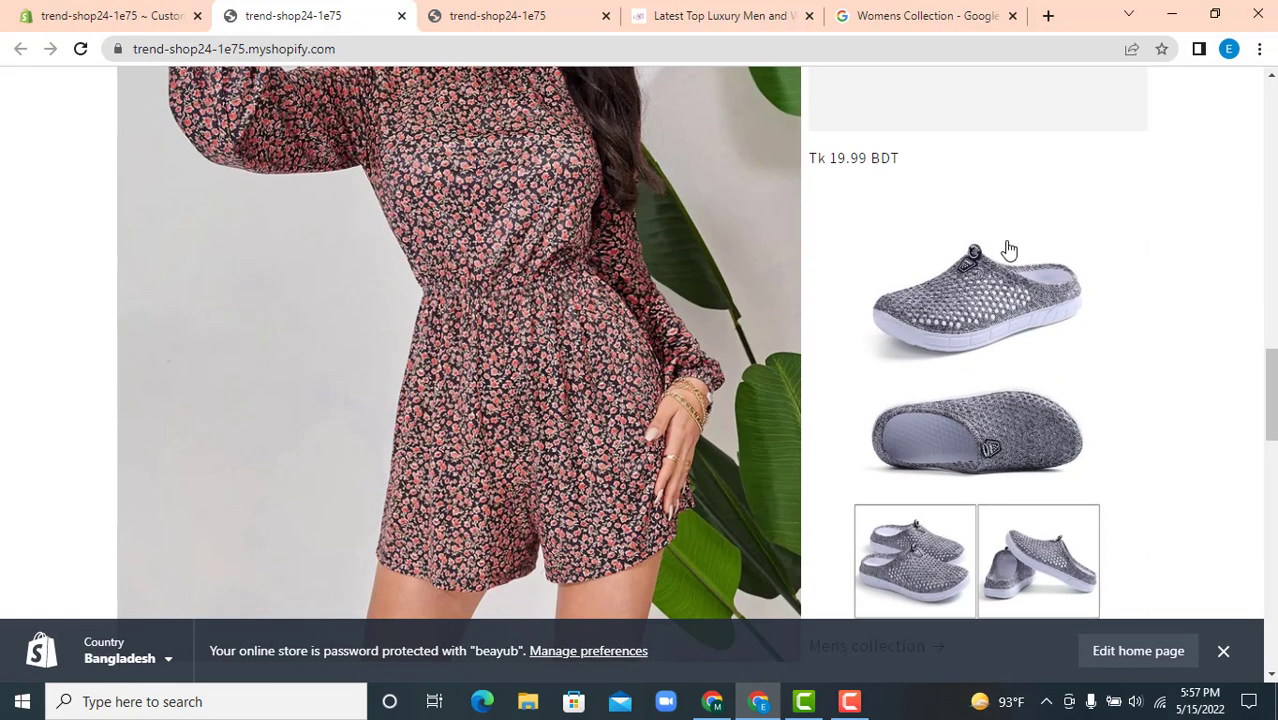
pyautogui.moveTo(866, 157); pyautogui.dragTo(927, 200)
pyautogui.scroll(-4, 936, 228)
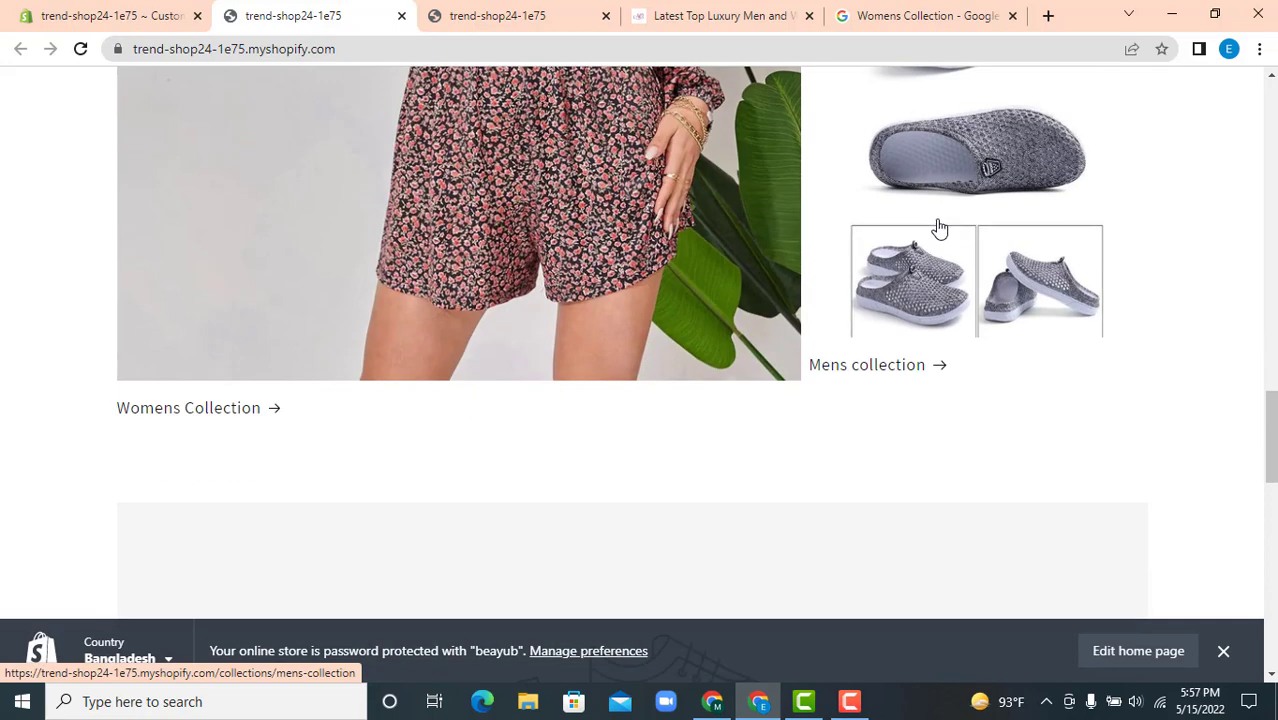
pyautogui.scroll(4, 727, 303)
pyautogui.scroll(10, 724, 300)
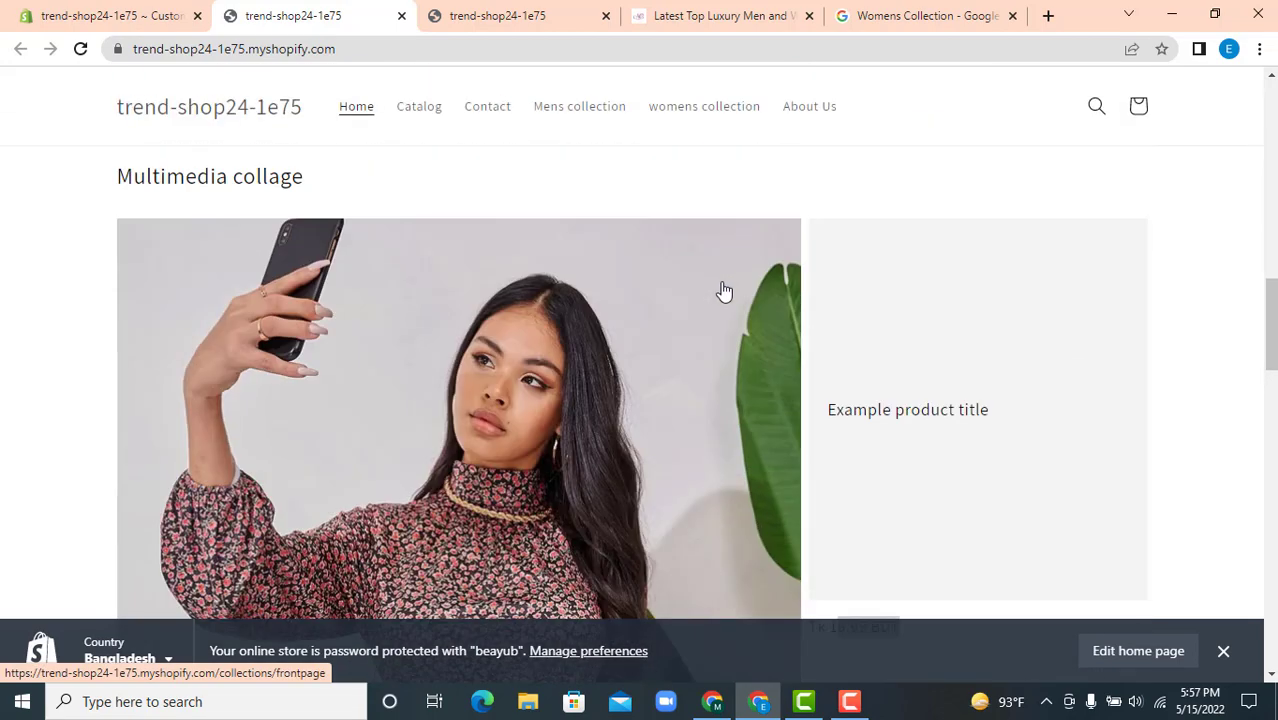
pyautogui.scroll(2, 643, 281)
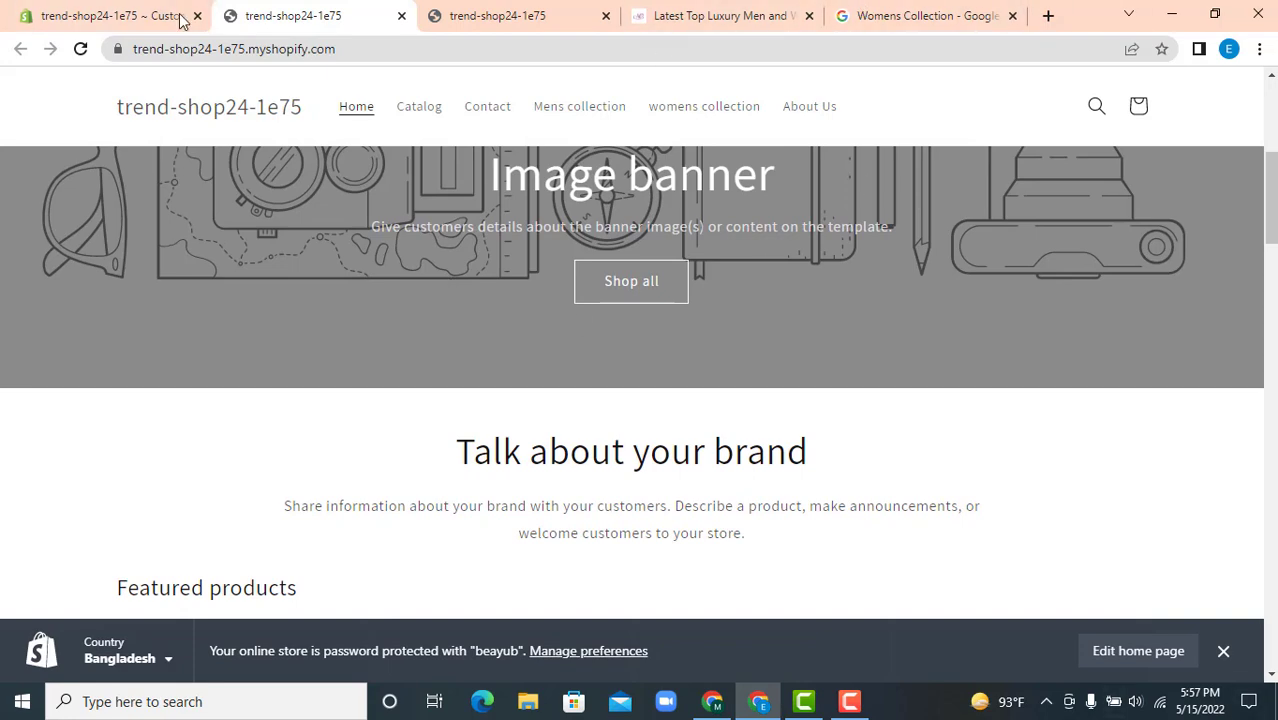
pyautogui.click(100, 16)
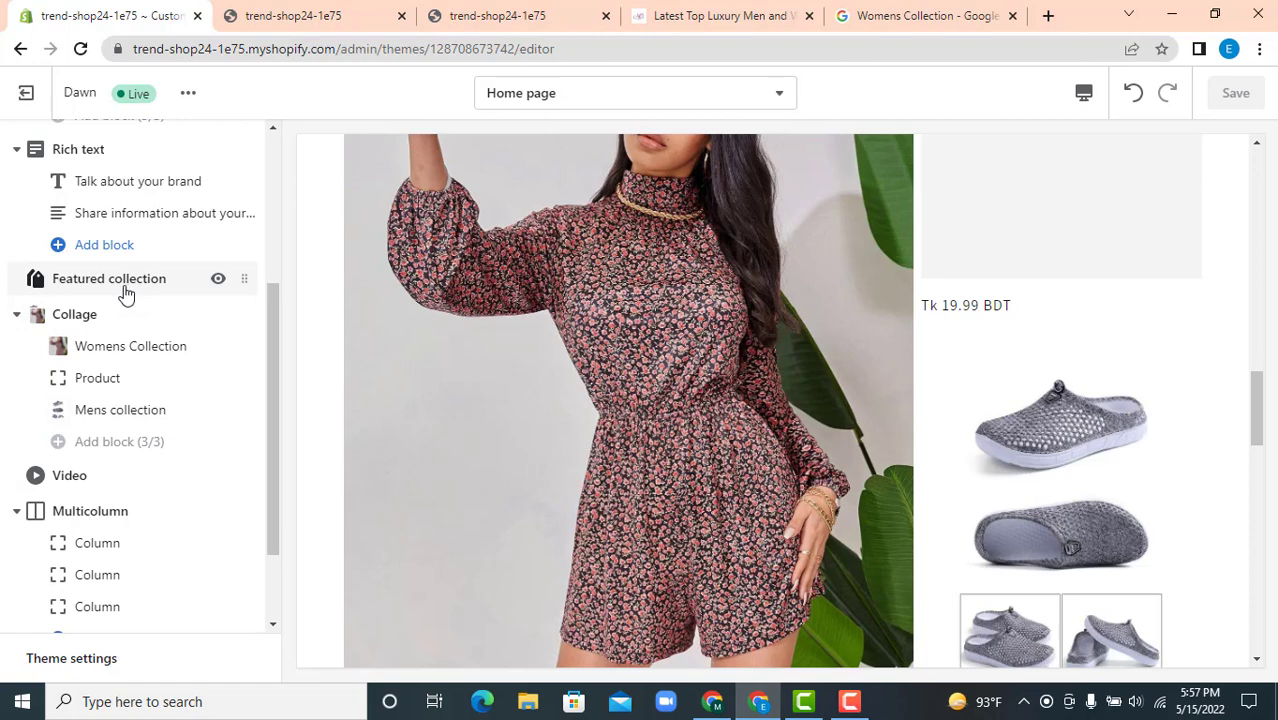
pyautogui.scroll(1, 151, 432)
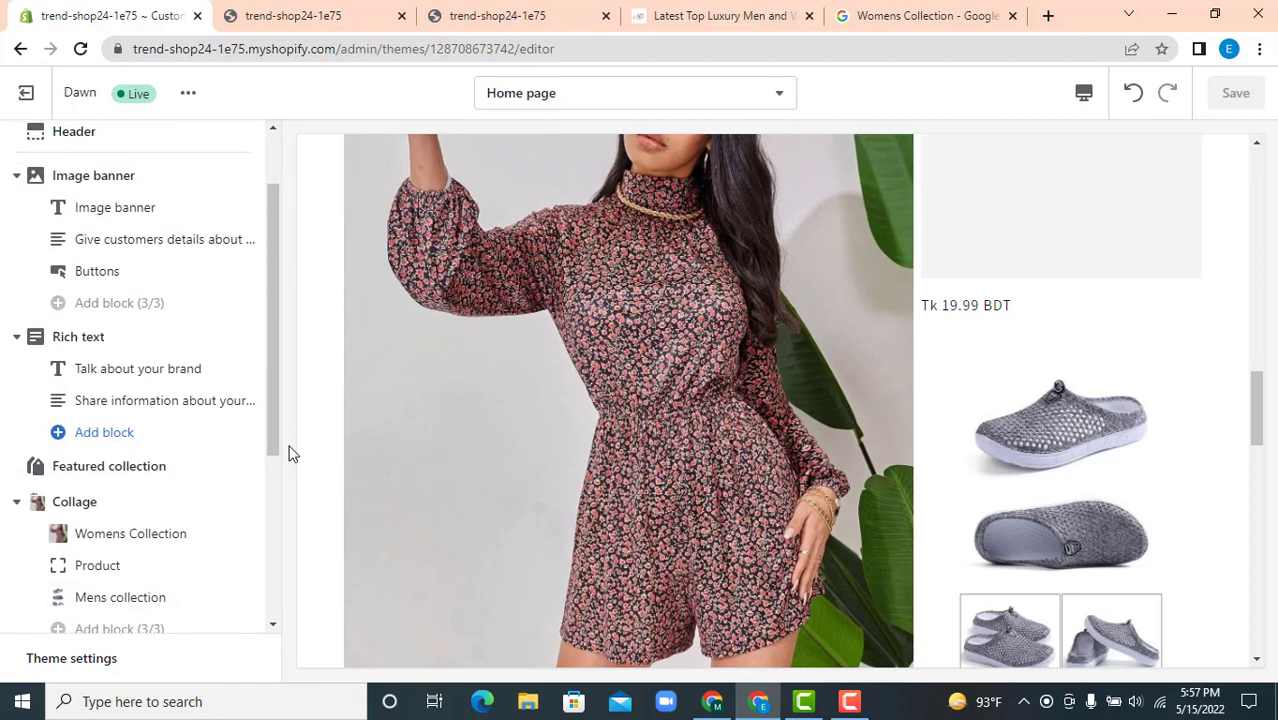